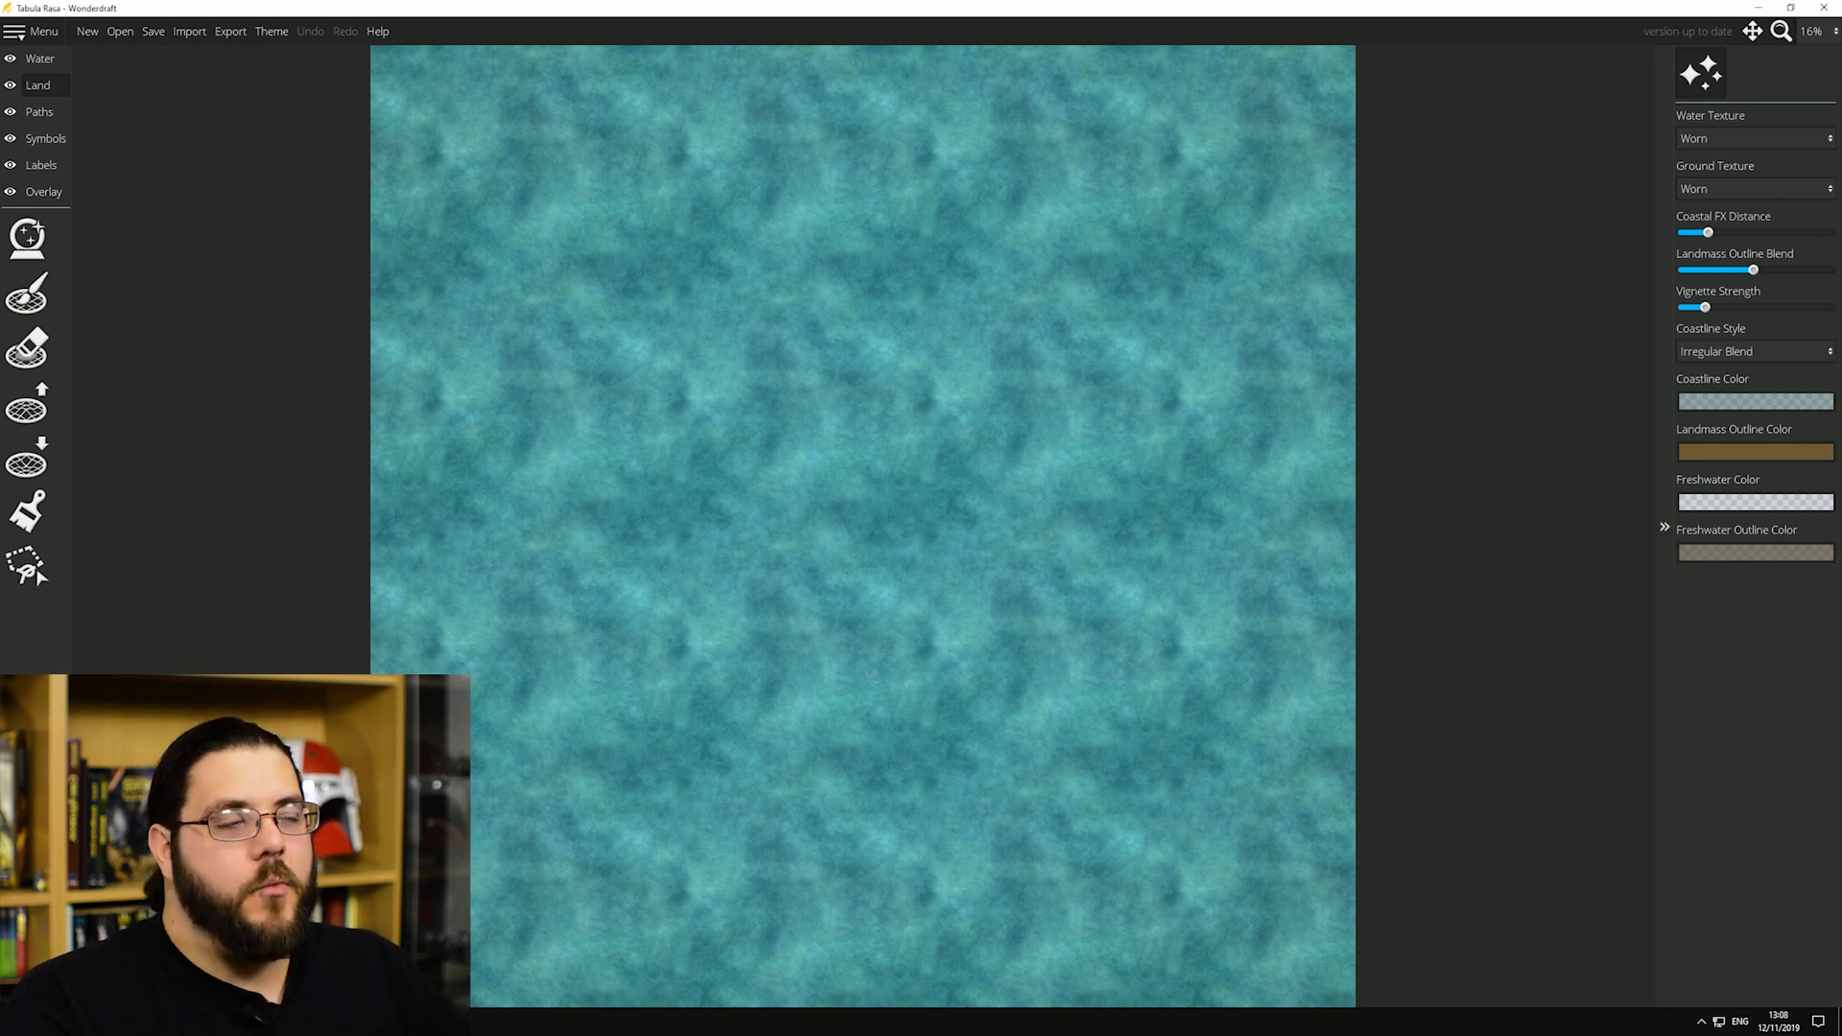
Step: Adjust the water colour to hue 0.03, saturation 0.17 and value 0.24, with a stain amount of 0
click(40, 58)
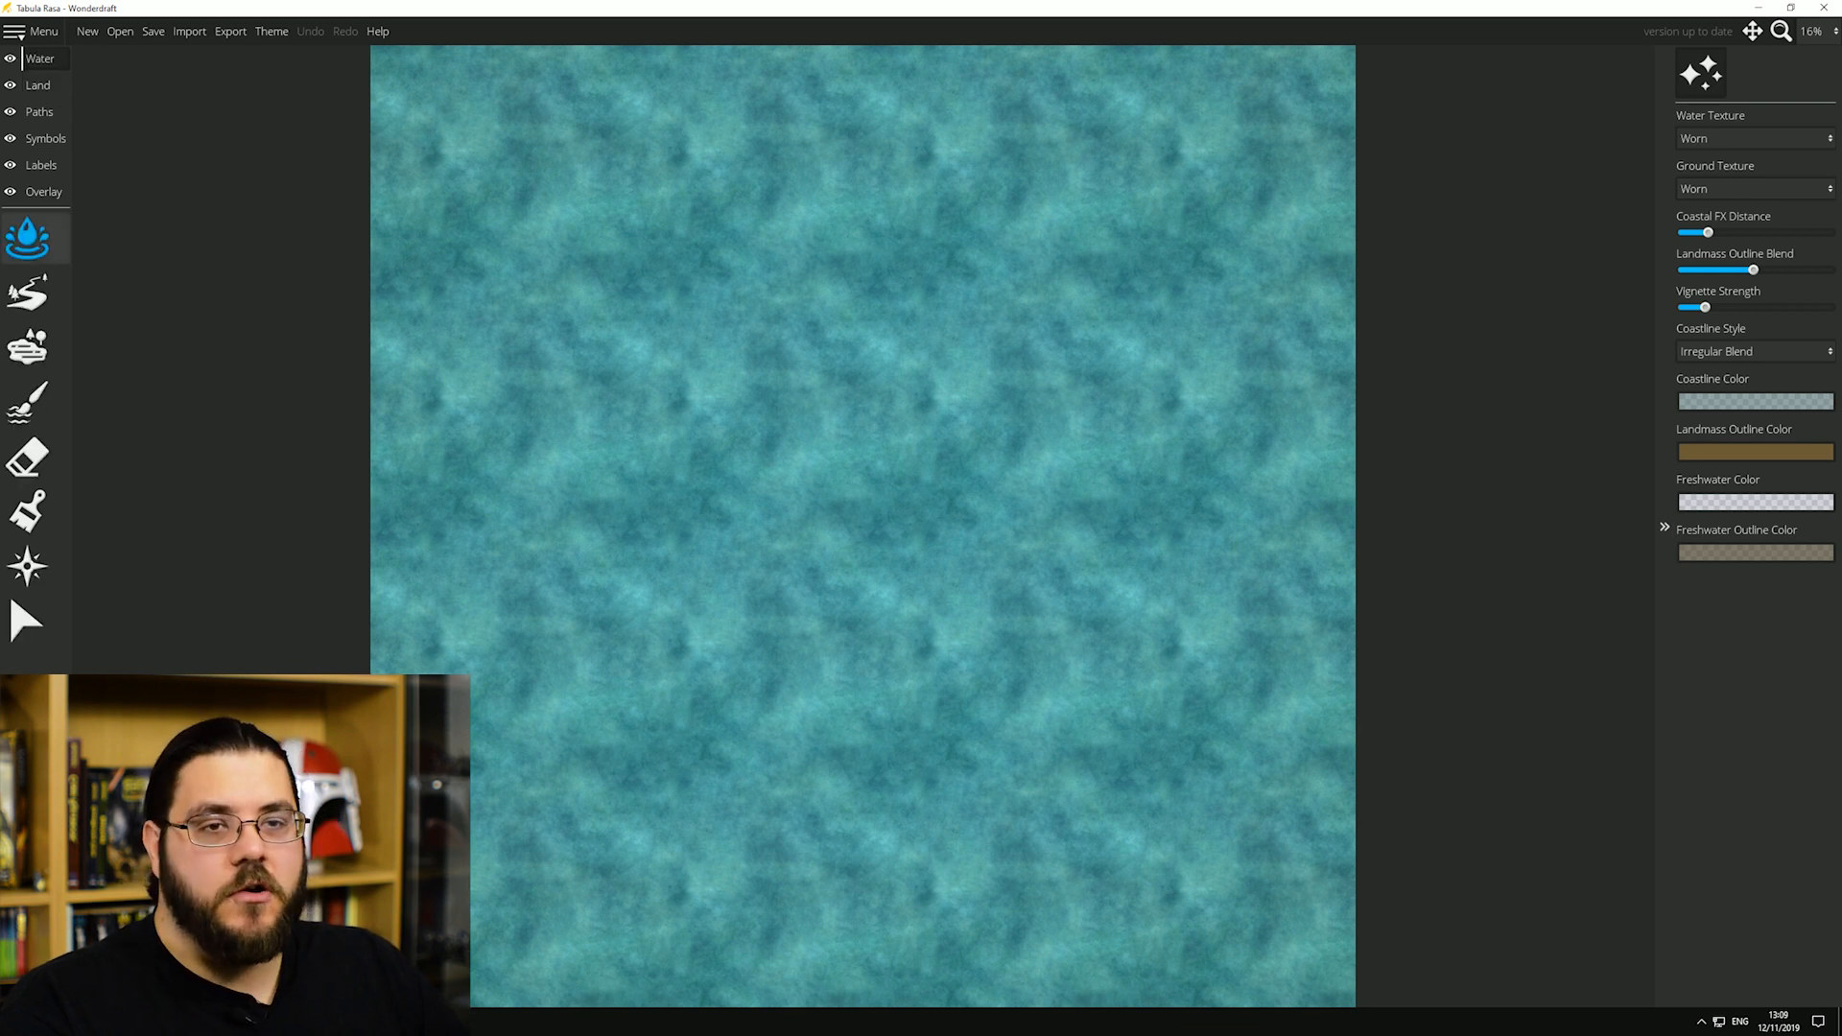
click(27, 238)
drag(1732, 138, 1681, 289)
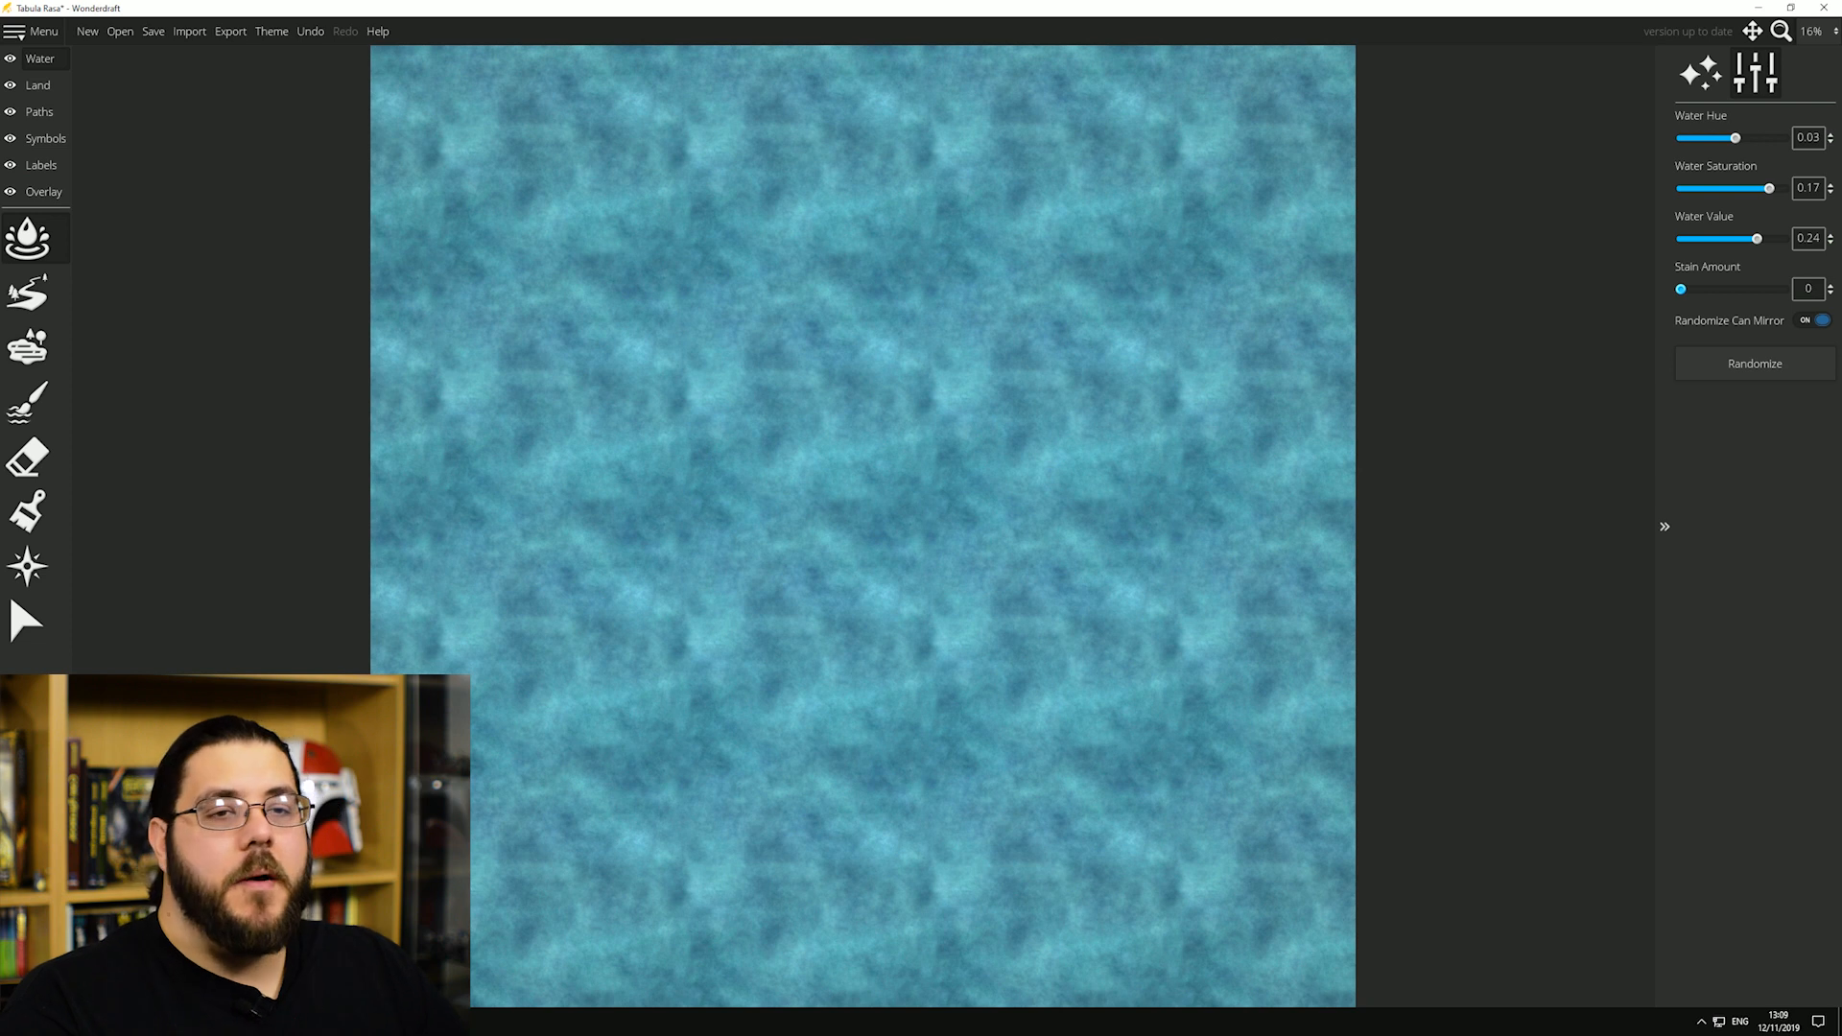
Step: Try painting colour strokes on the water with the soft brush at size 256 and a newly added colour swatch
click(27, 512)
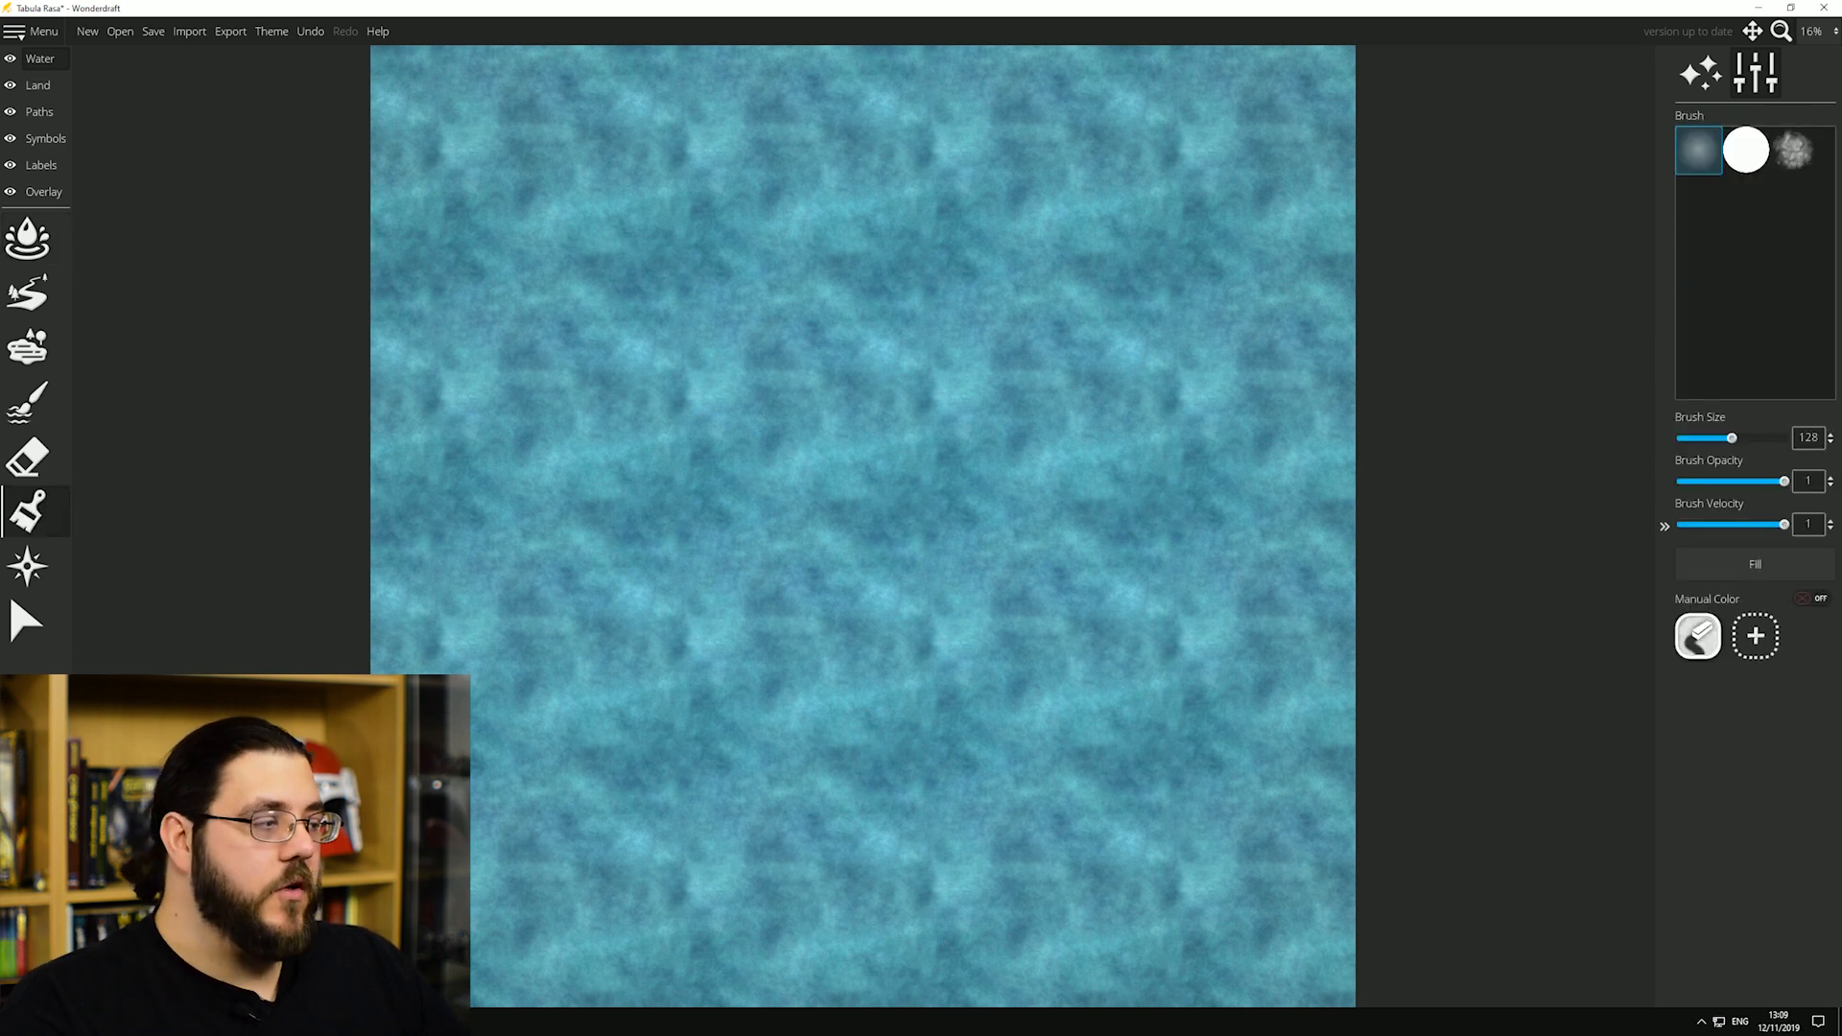
drag(1731, 438, 1787, 438)
click(1756, 636)
drag(830, 368, 826, 357)
click(872, 687)
mouse_move(705, 197)
mouse_down()
mouse_move(799, 221)
mouse_move(782, 413)
mouse_move(816, 609)
mouse_move(862, 276)
mouse_move(831, 142)
mouse_up()
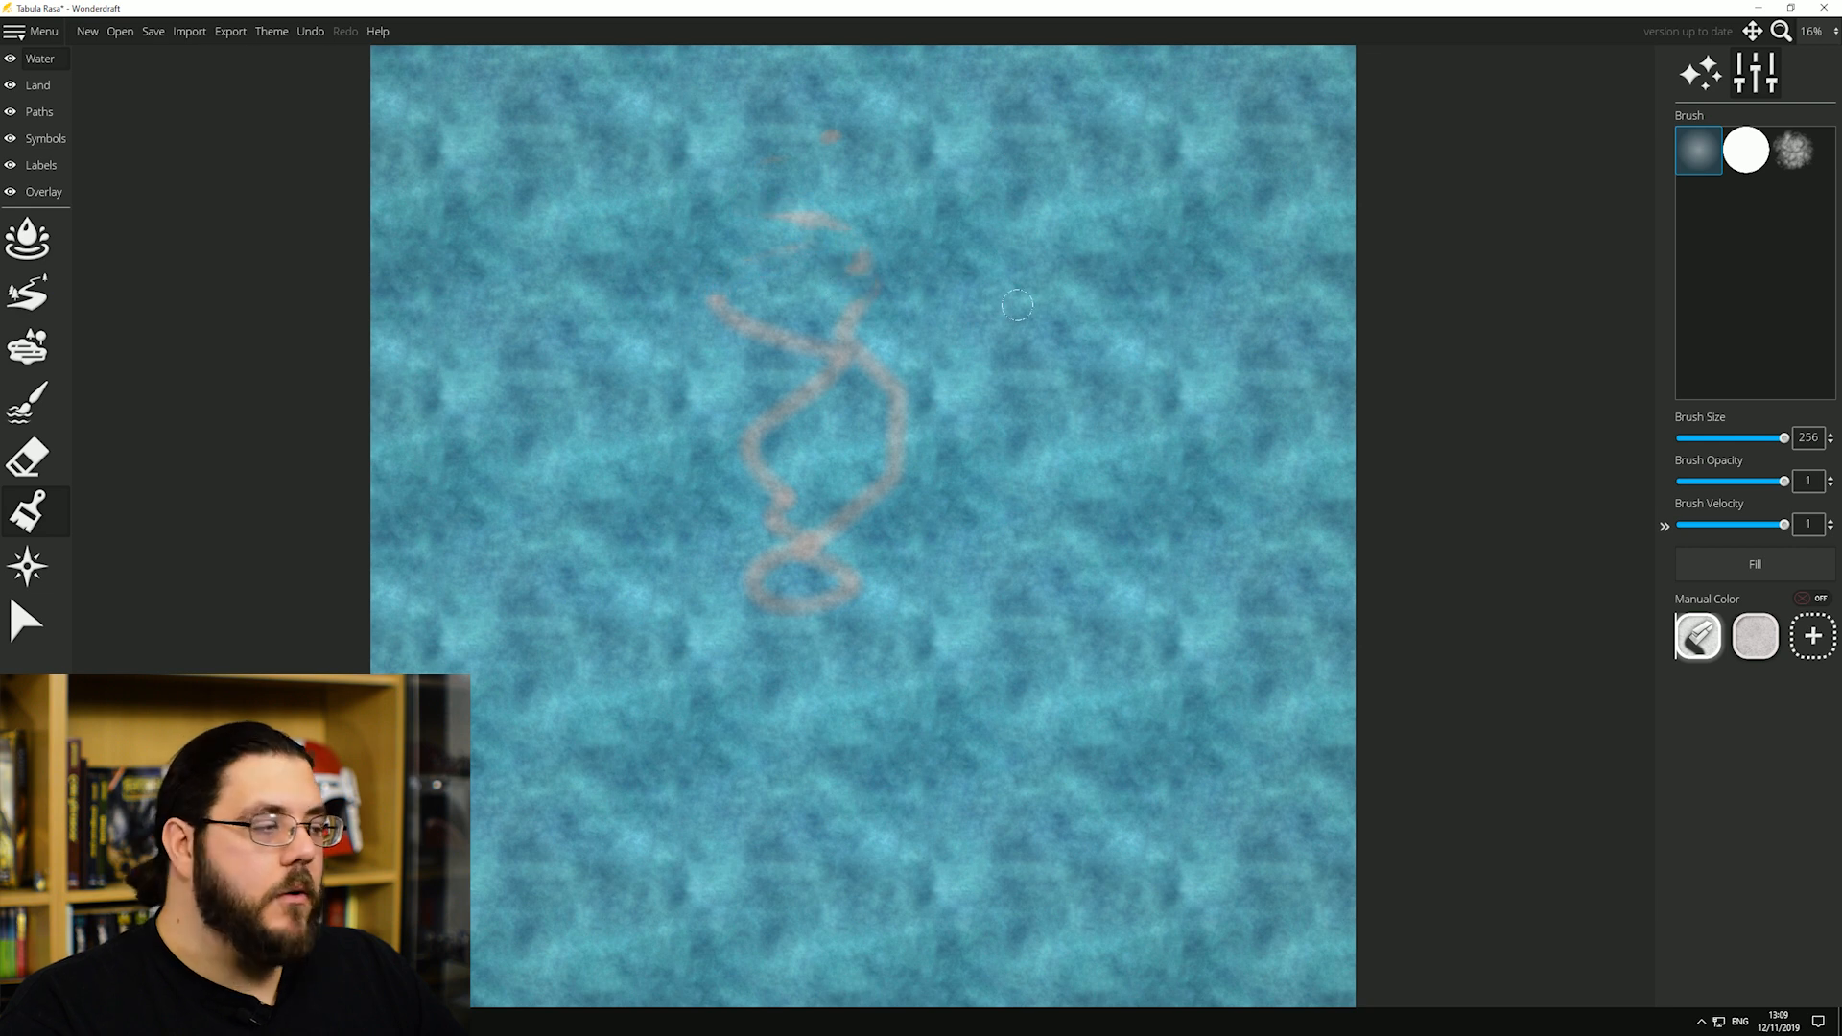
Step: Generate landmasses with the World pattern and a water level of 0.24
click(29, 85)
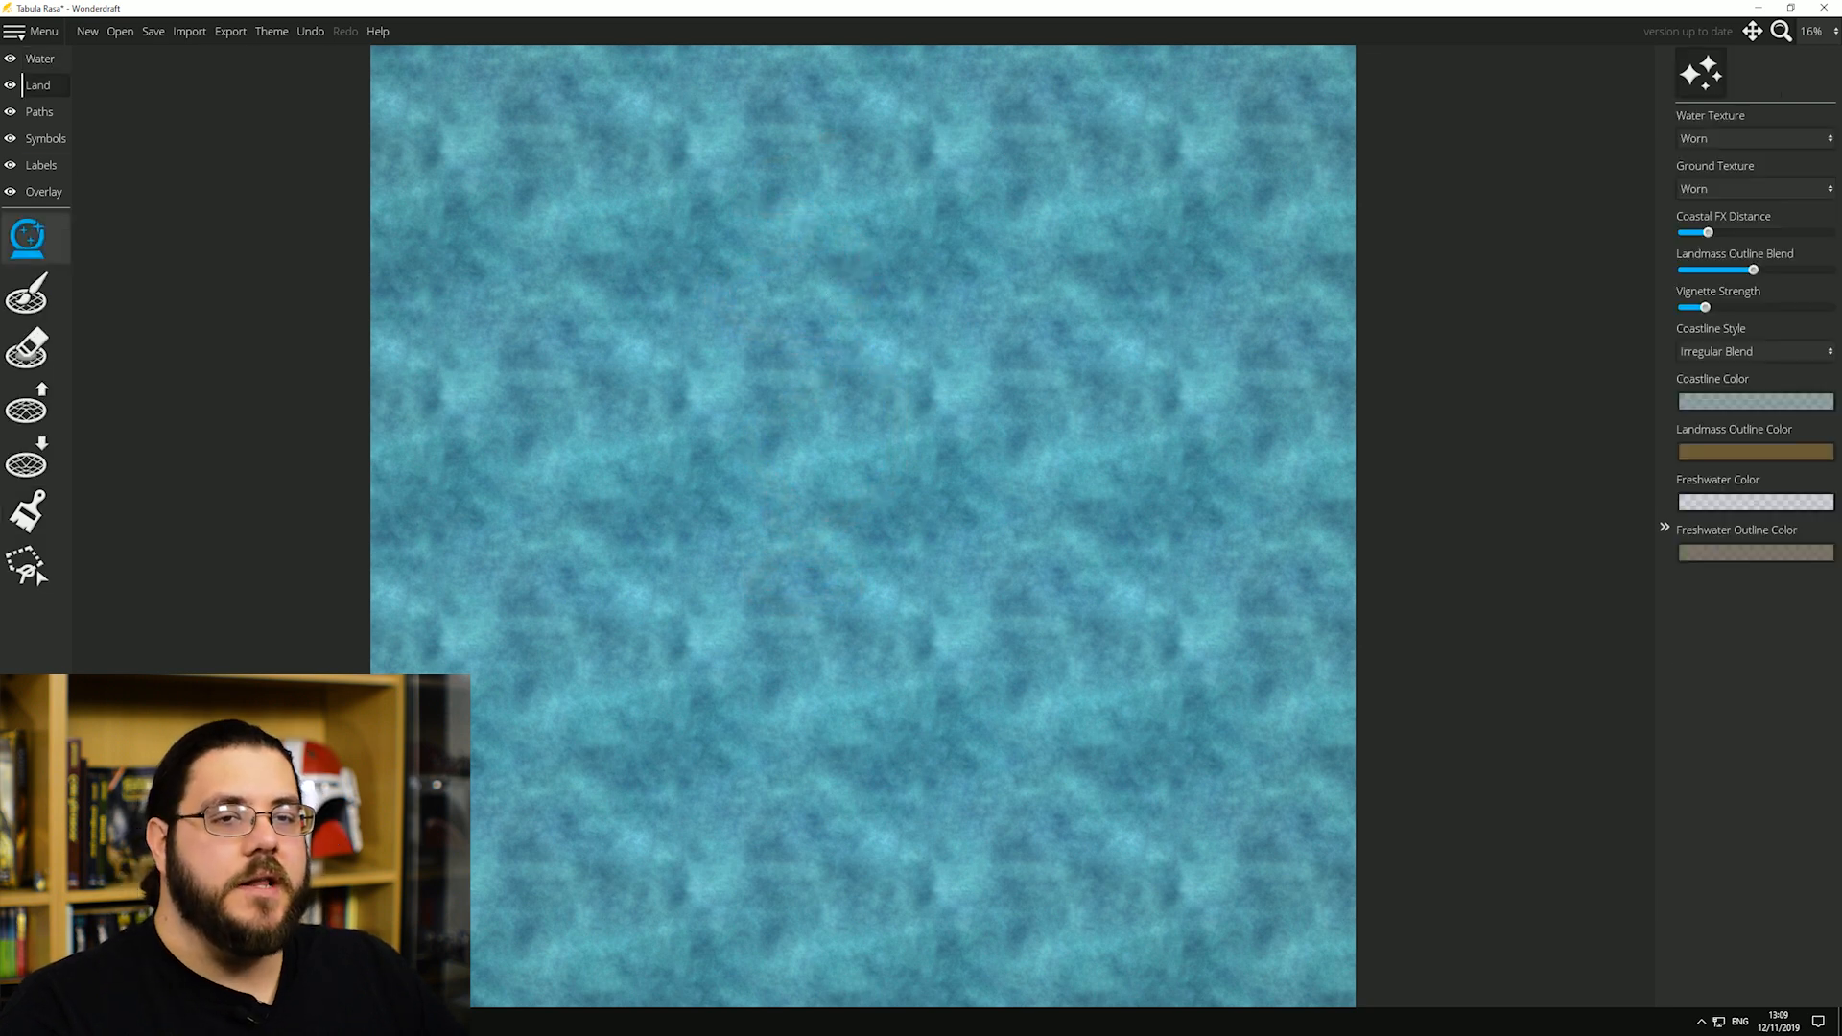
click(28, 239)
click(1755, 138)
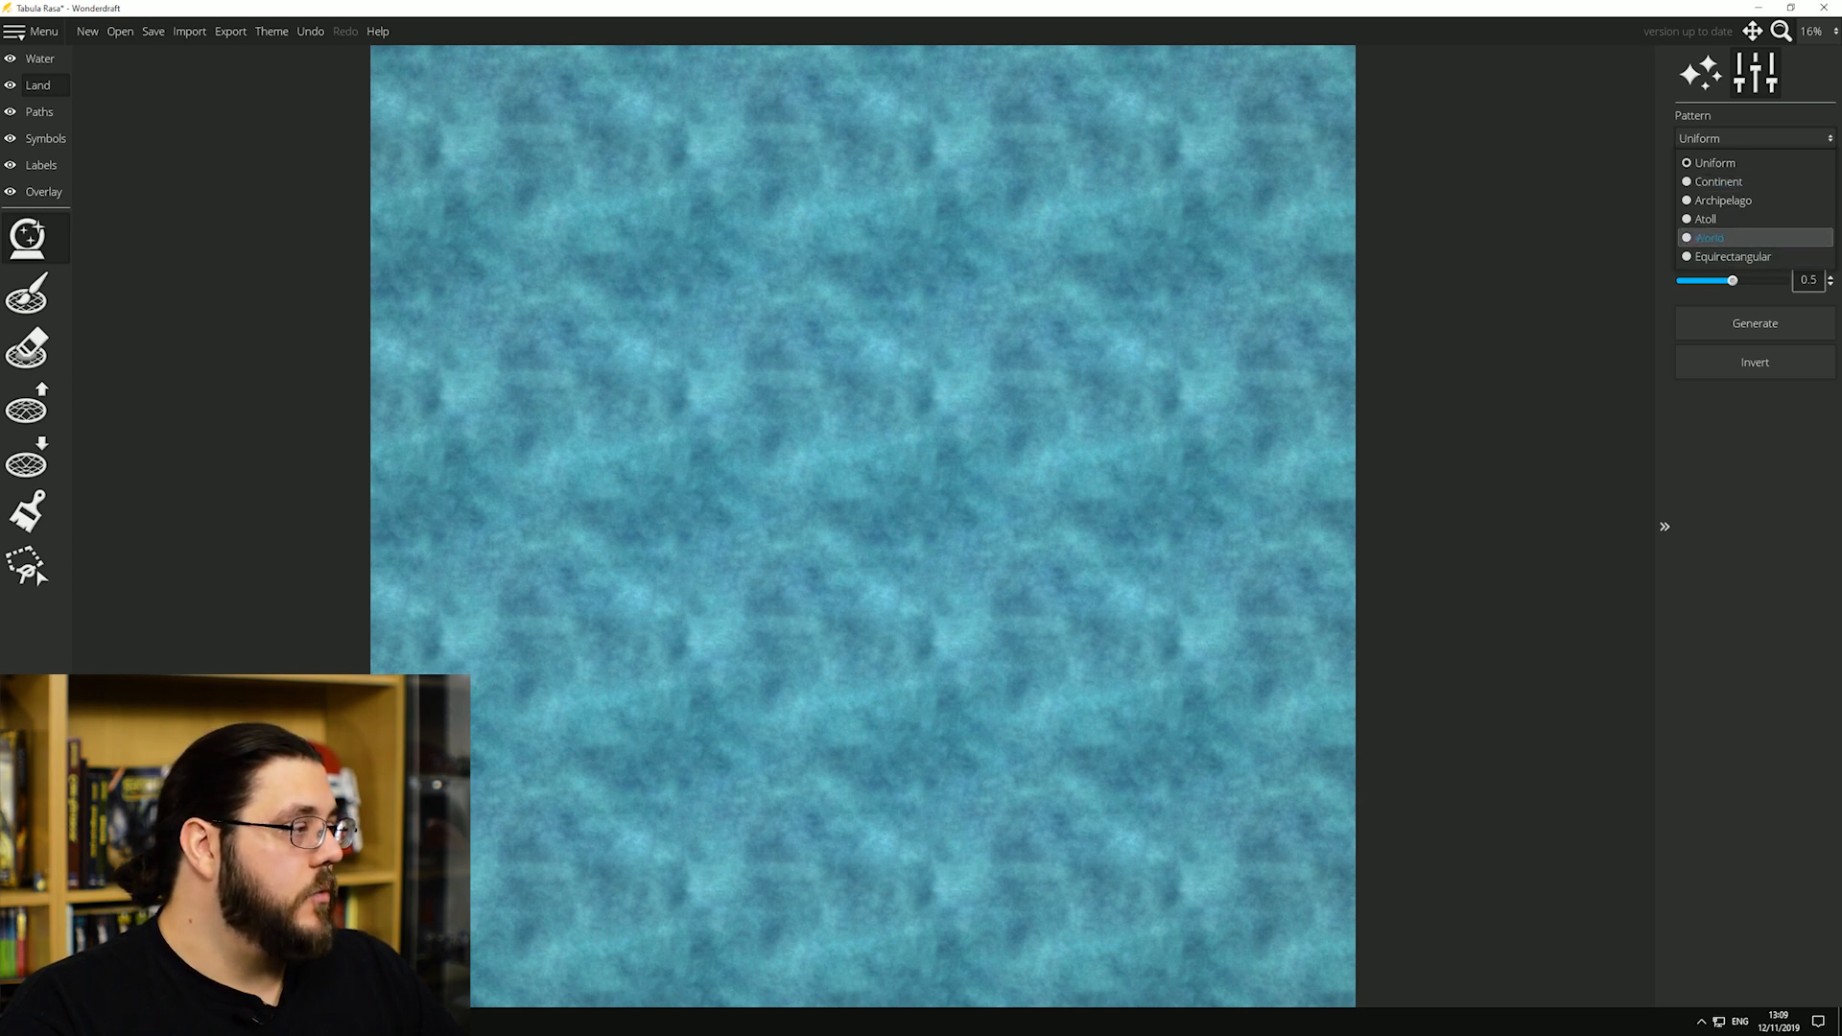
click(1709, 237)
click(1755, 323)
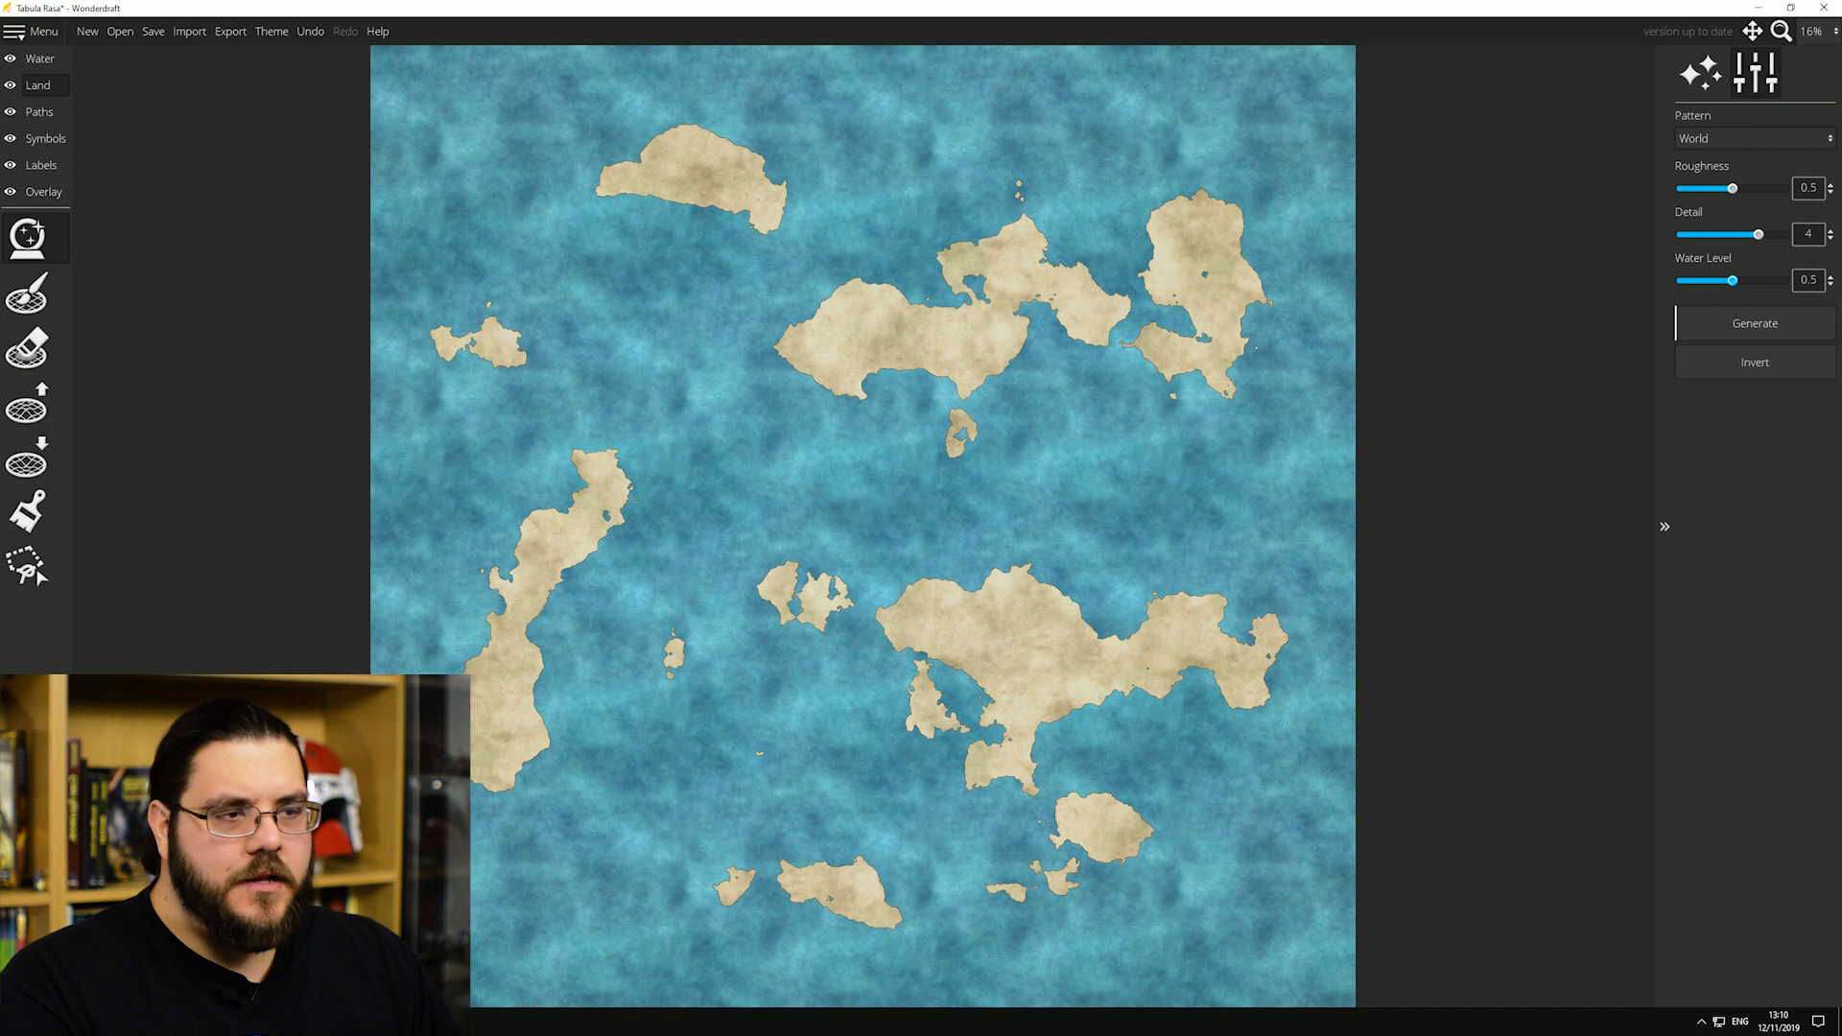
drag(1733, 280, 1704, 280)
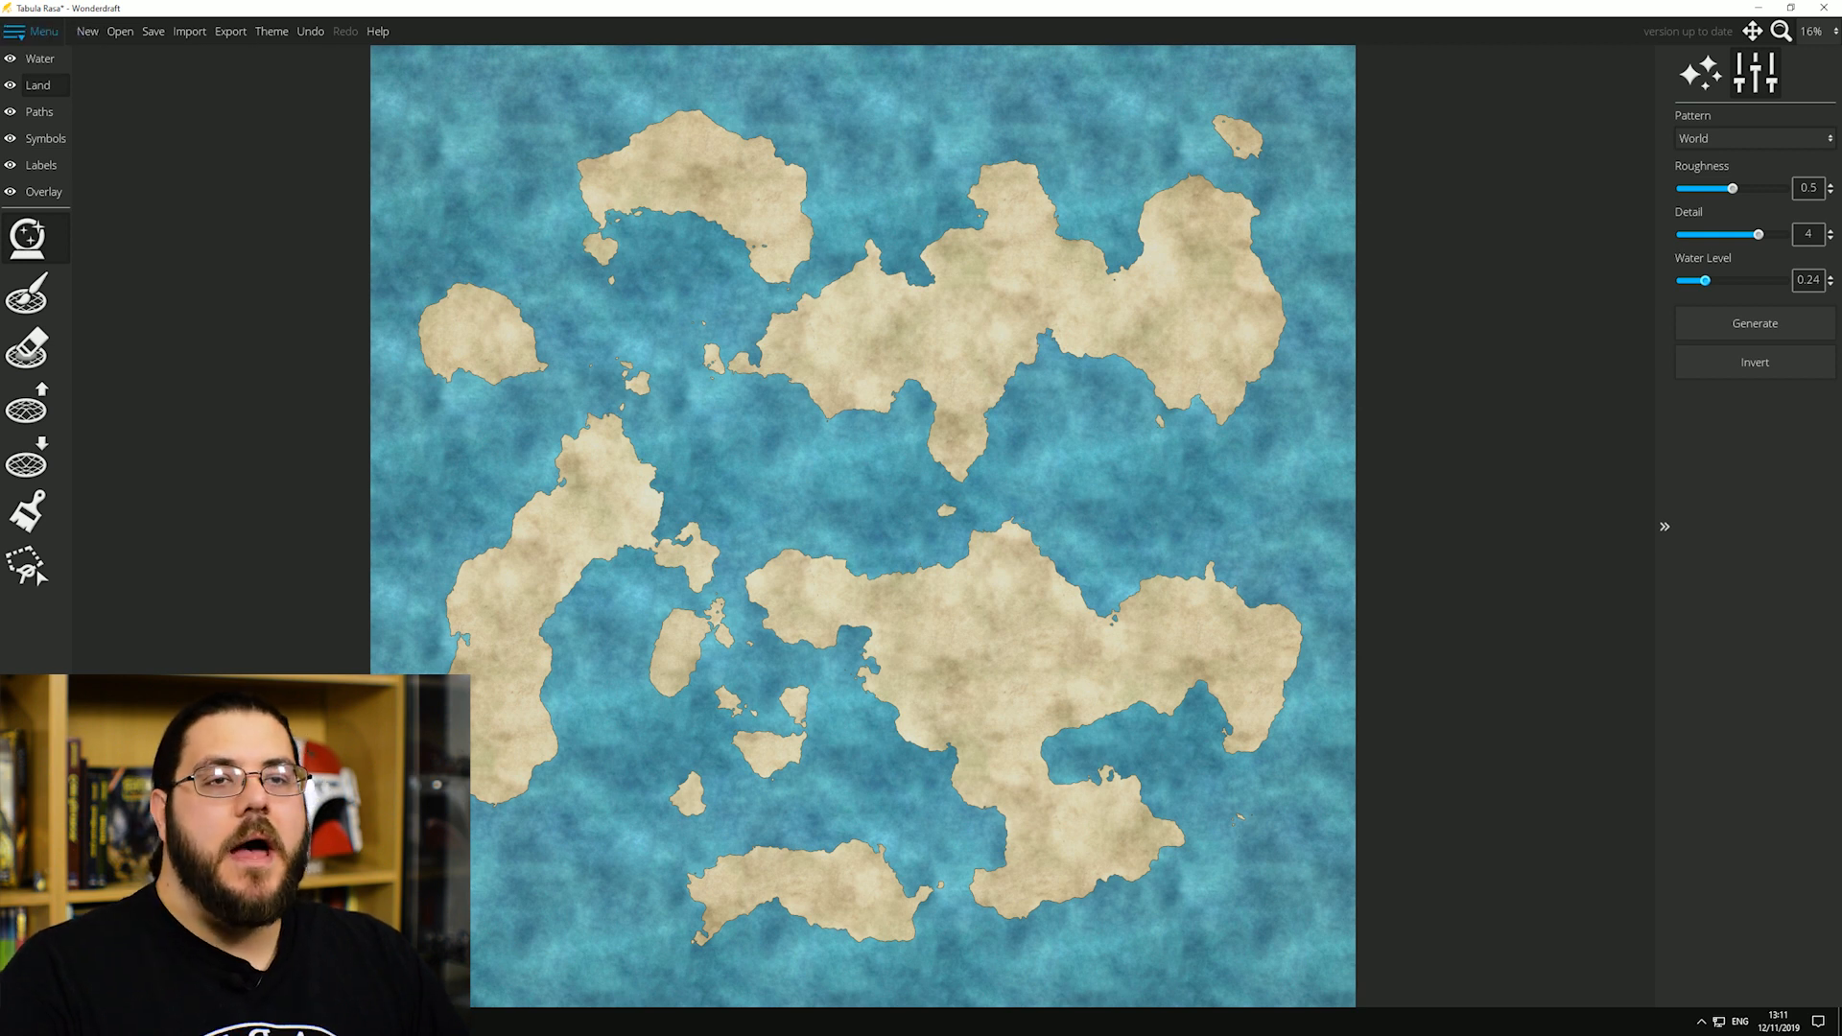
Step: Save the map as Youtube Nov 19 and create a detail map around the small island off the western continent's east coast
click(29, 31)
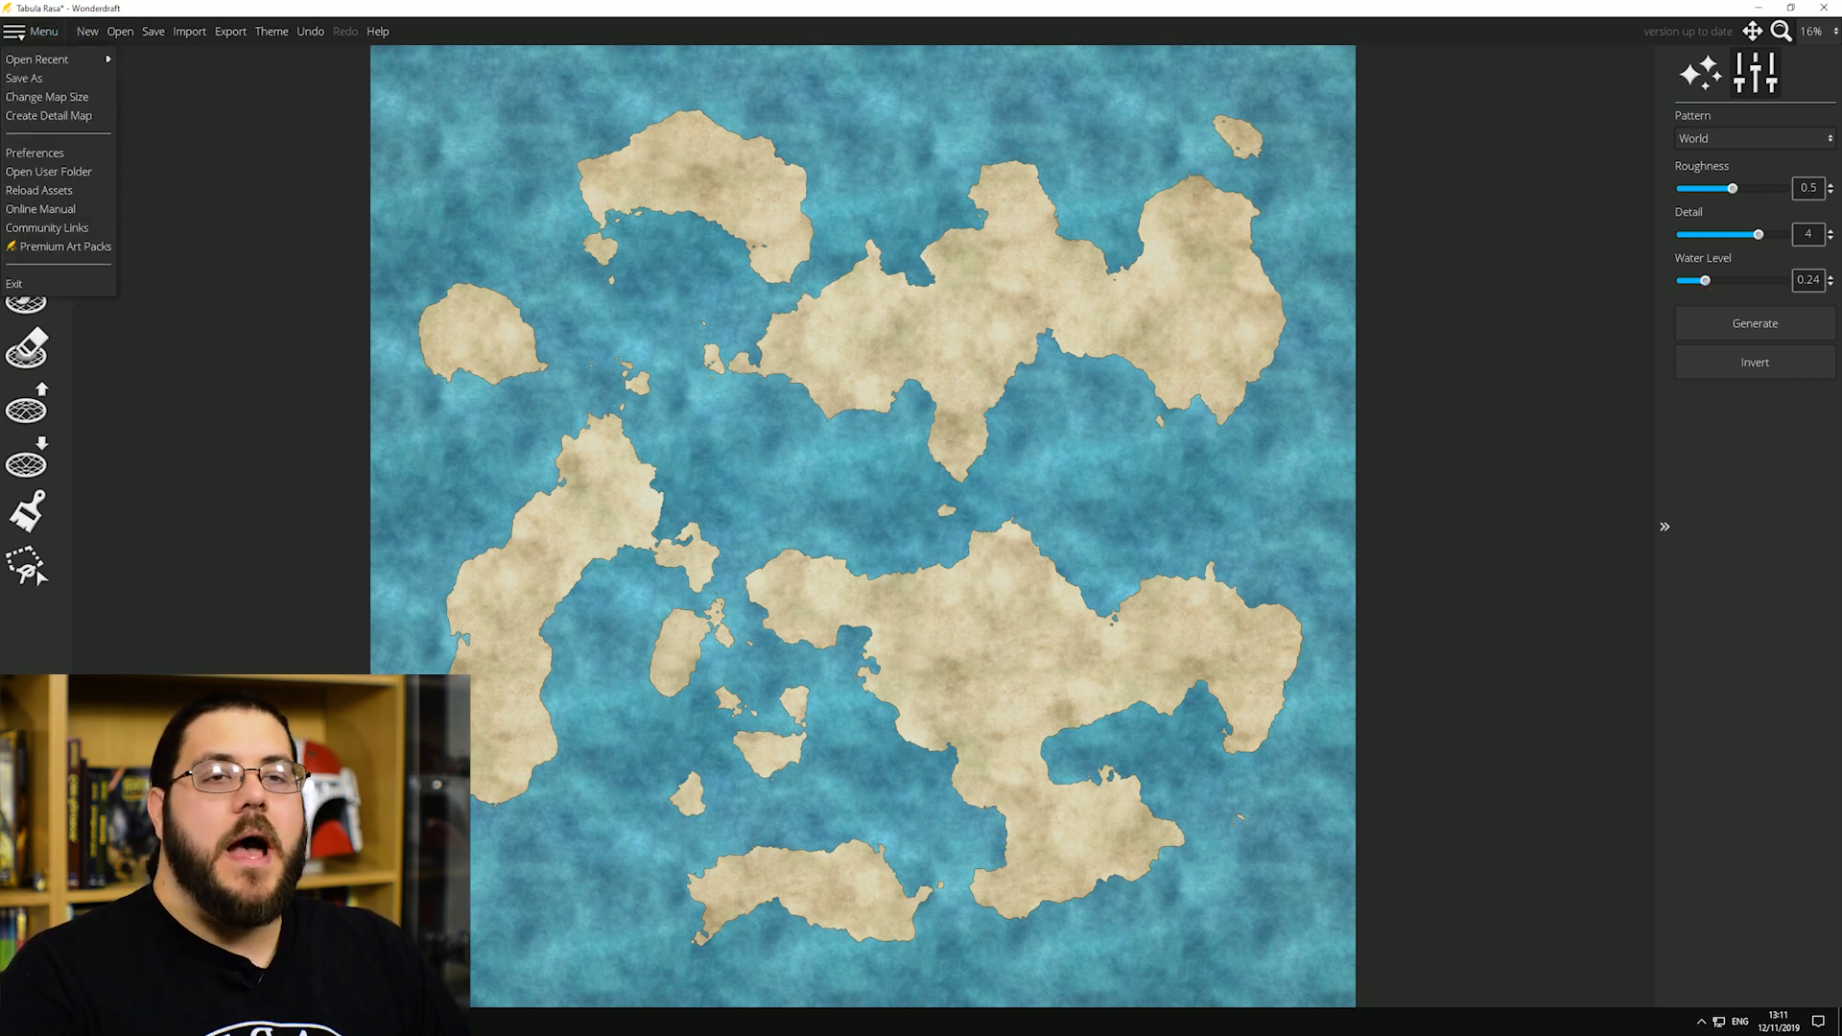
click(47, 115)
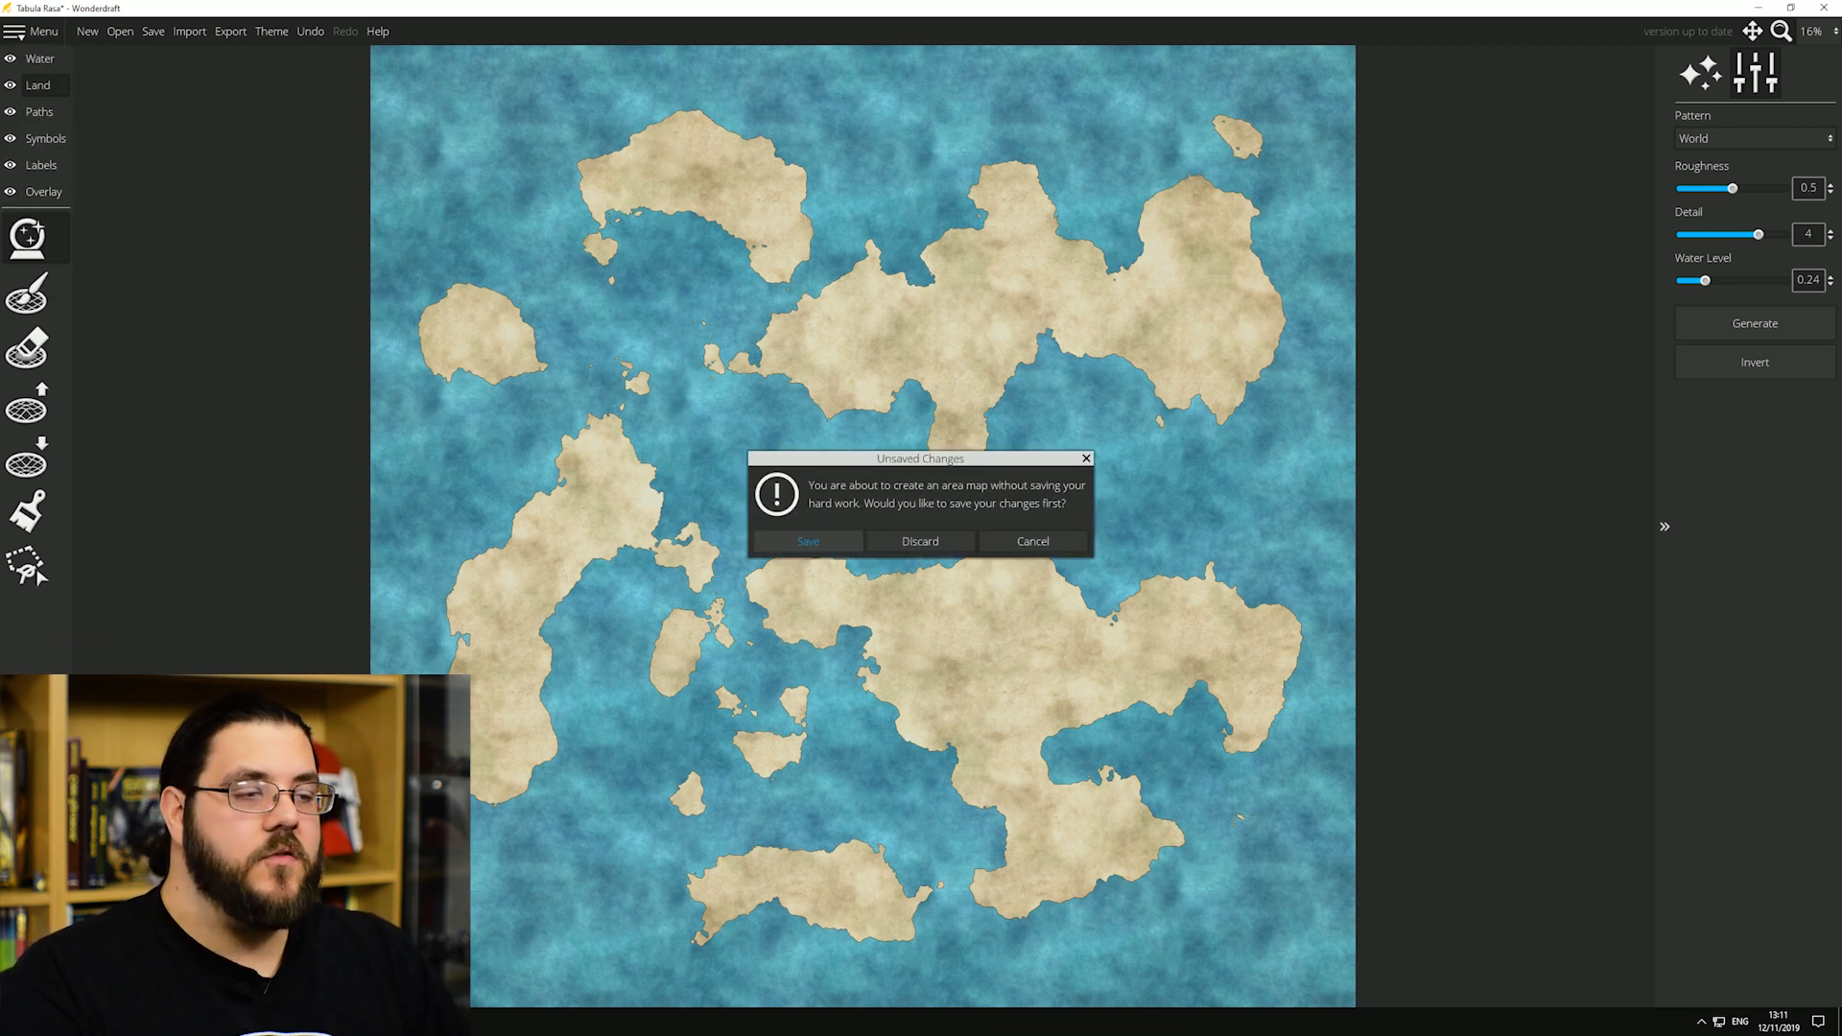
click(808, 541)
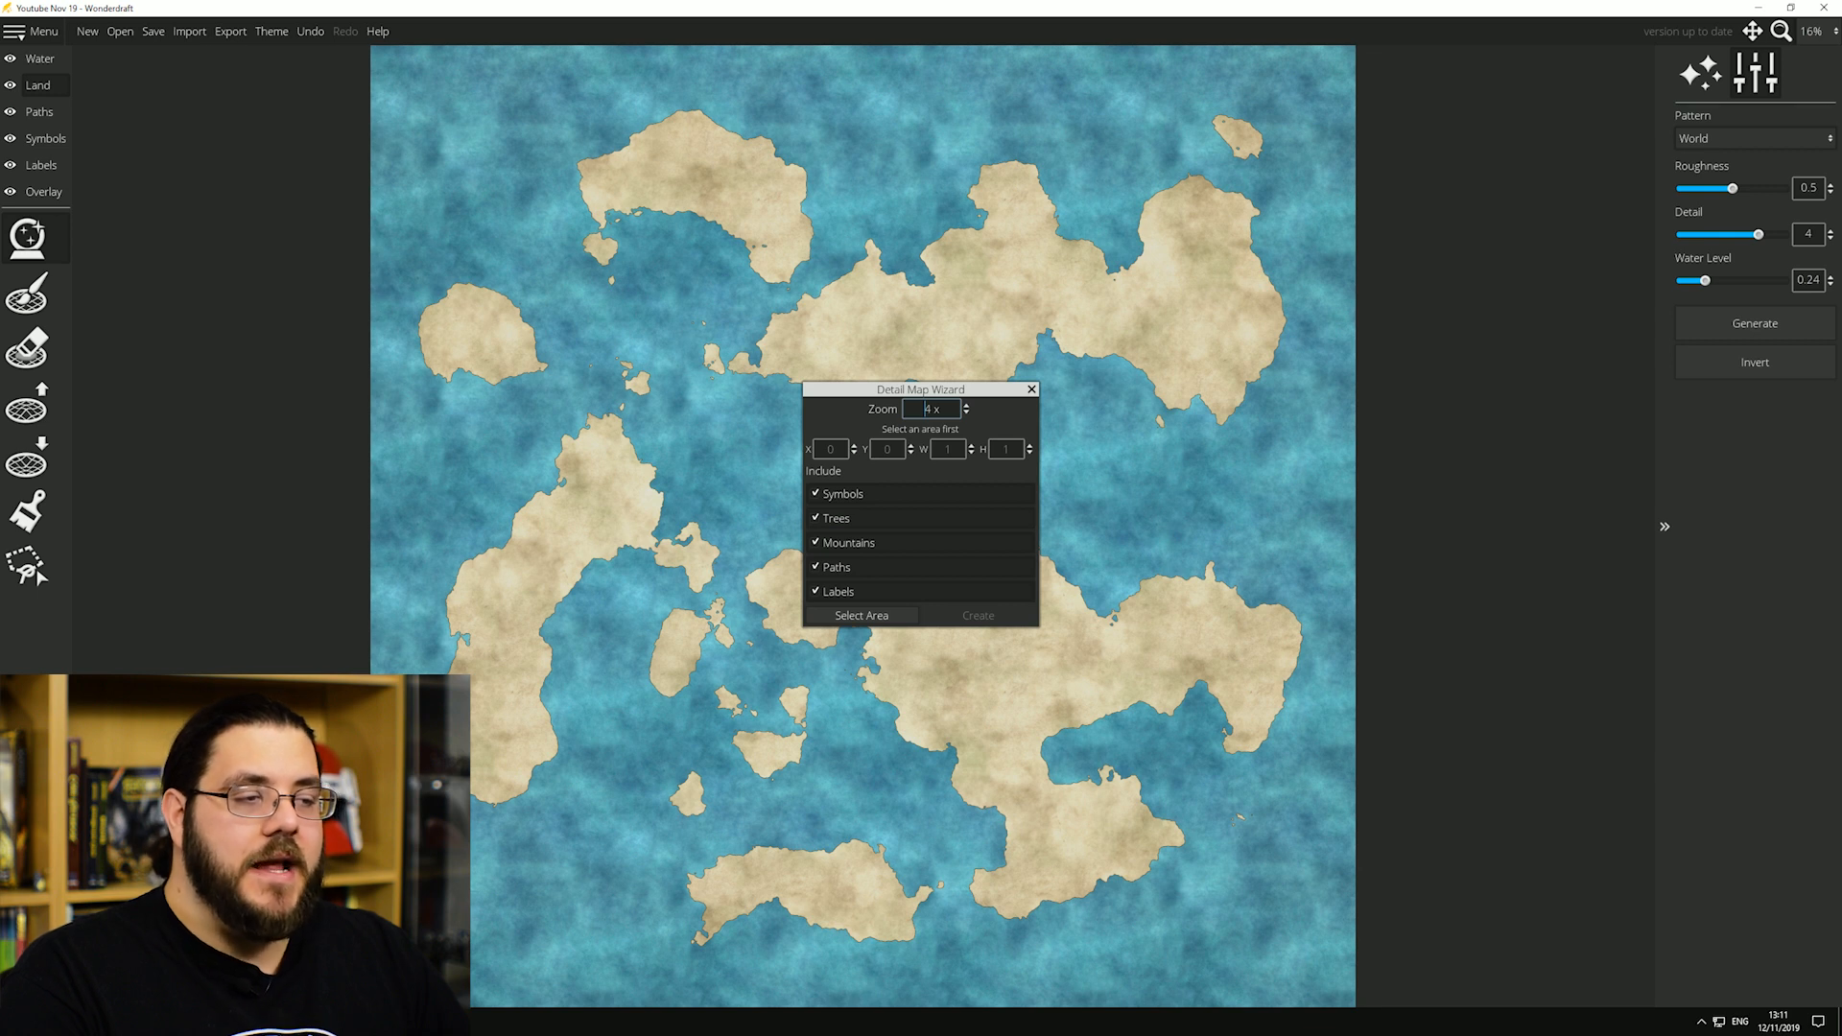
click(862, 616)
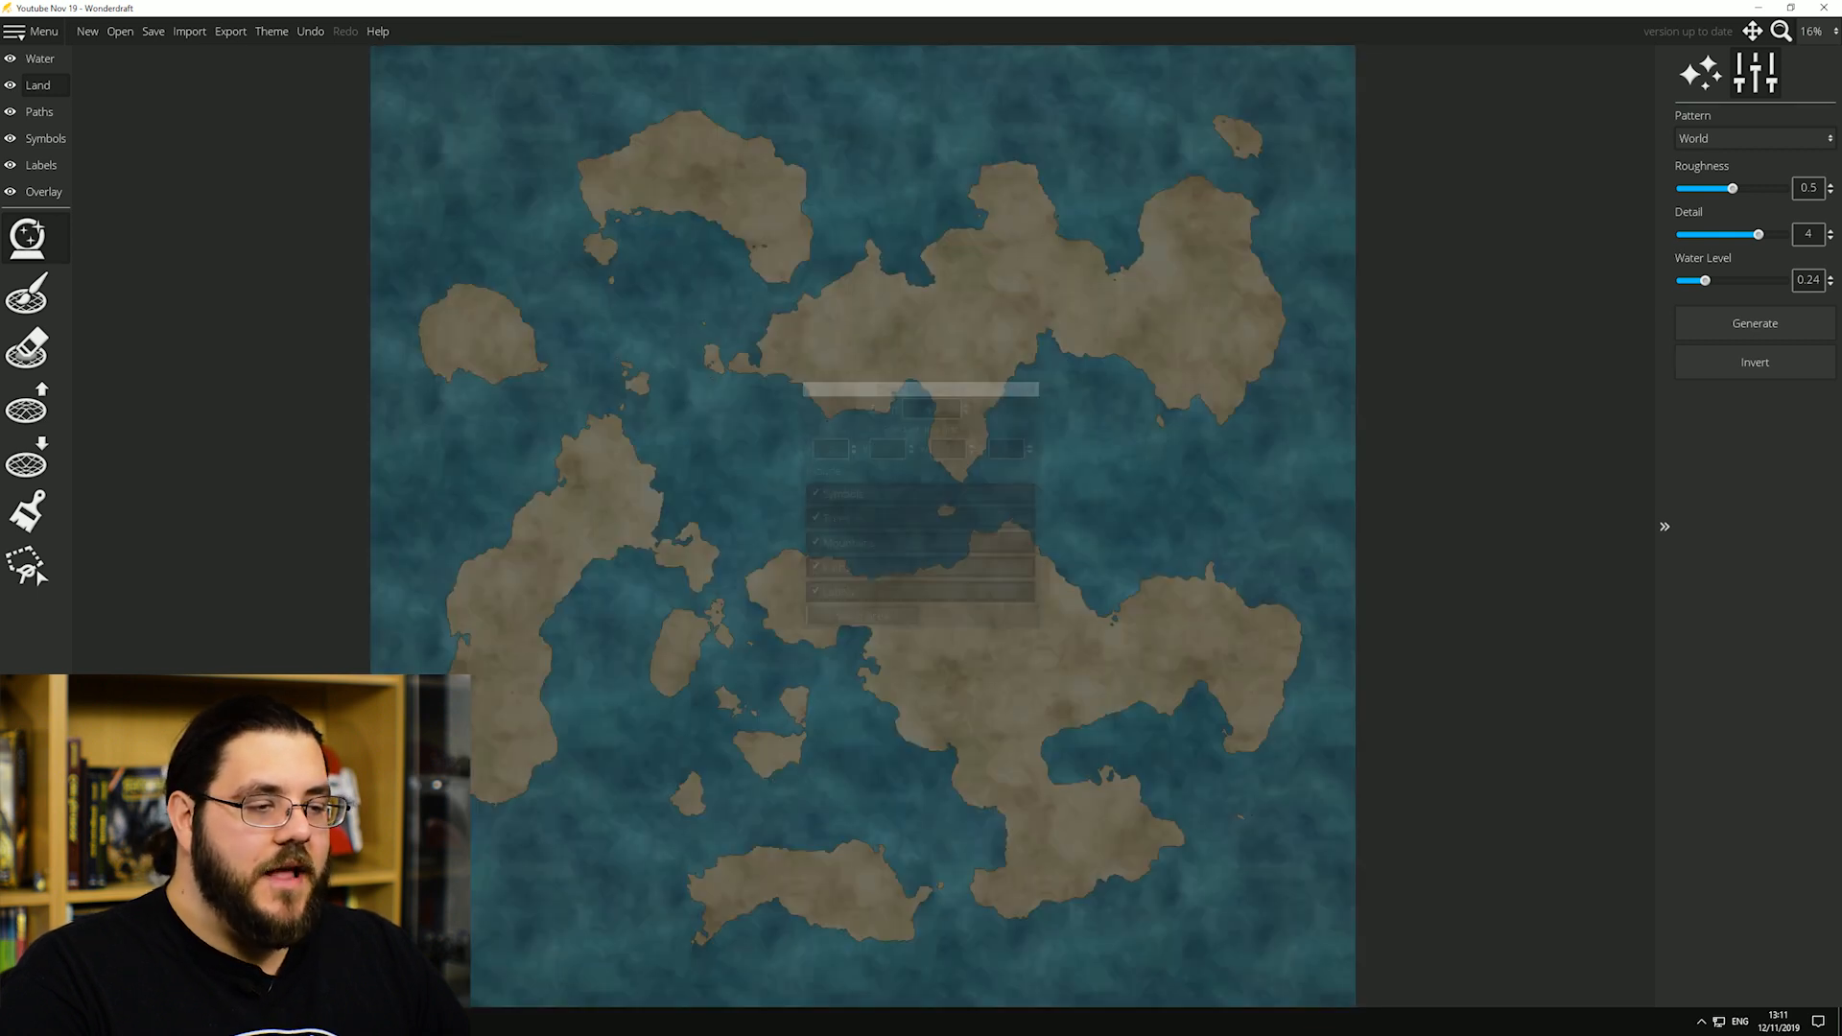
drag(735, 615, 619, 513)
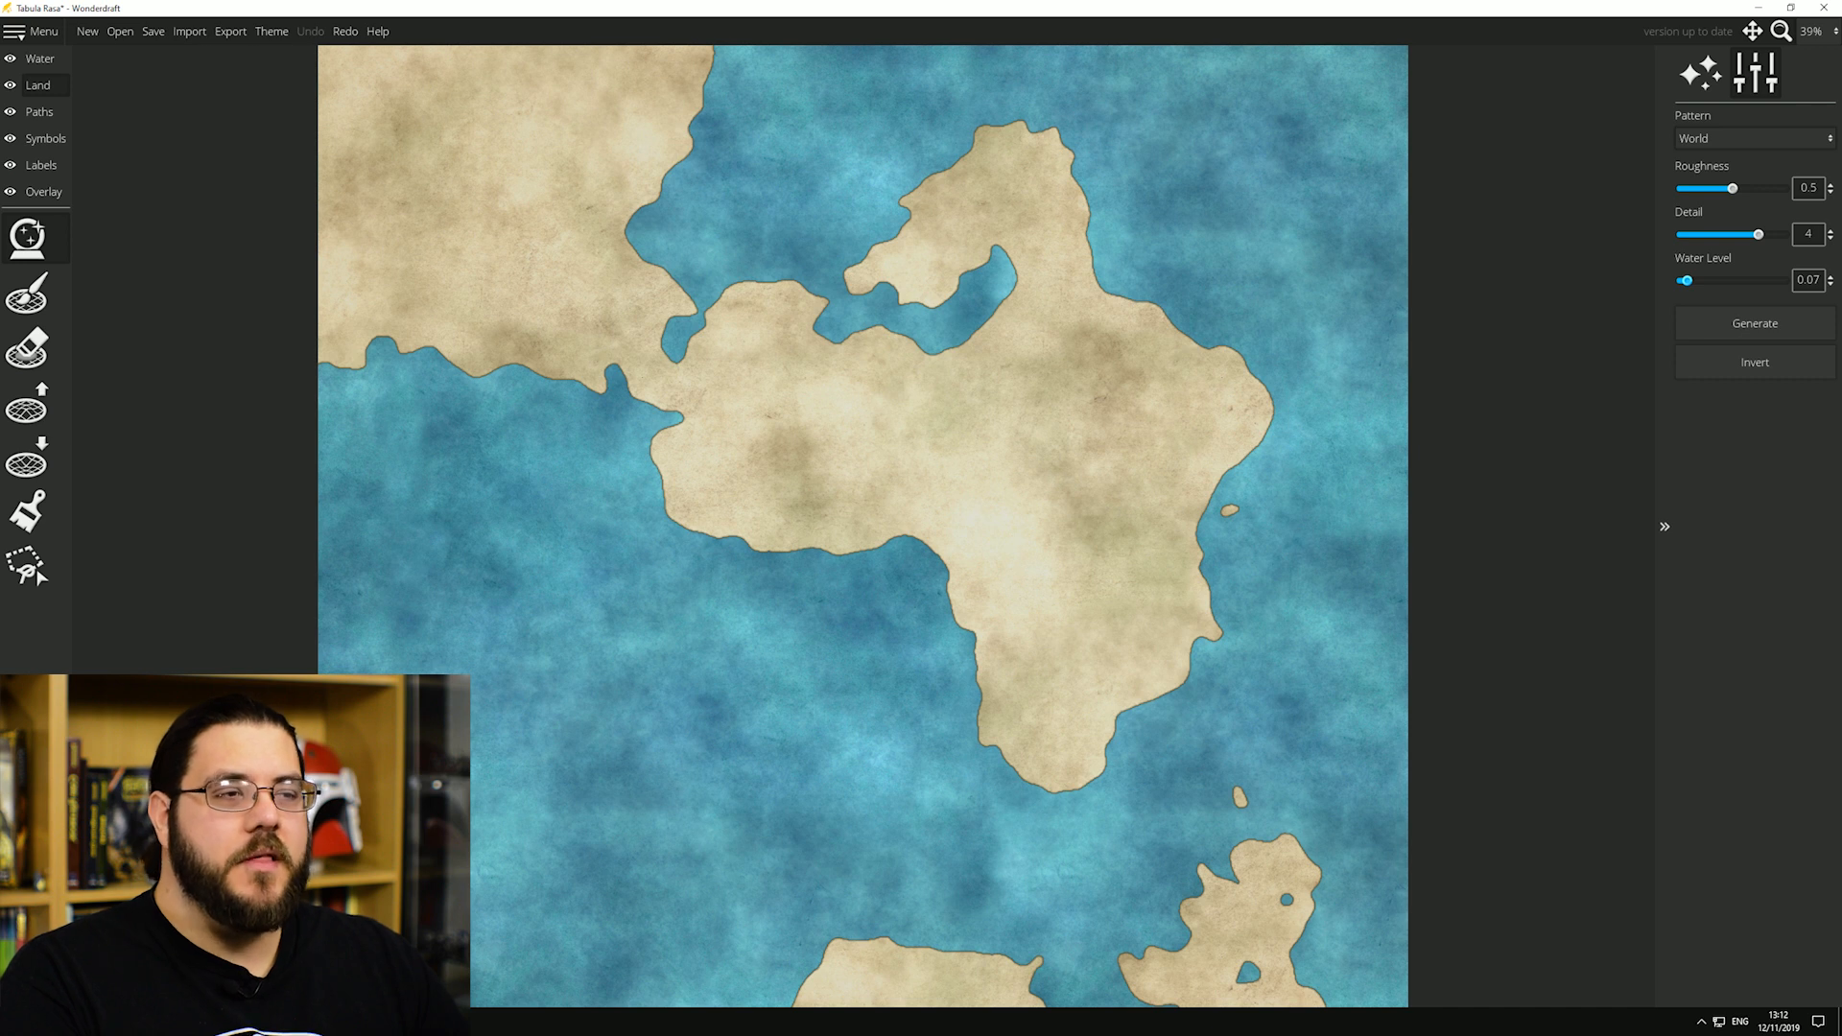
Step: Draw a river of width 4 to the main island's east coast and one of width 8 to its south coast
click(40, 59)
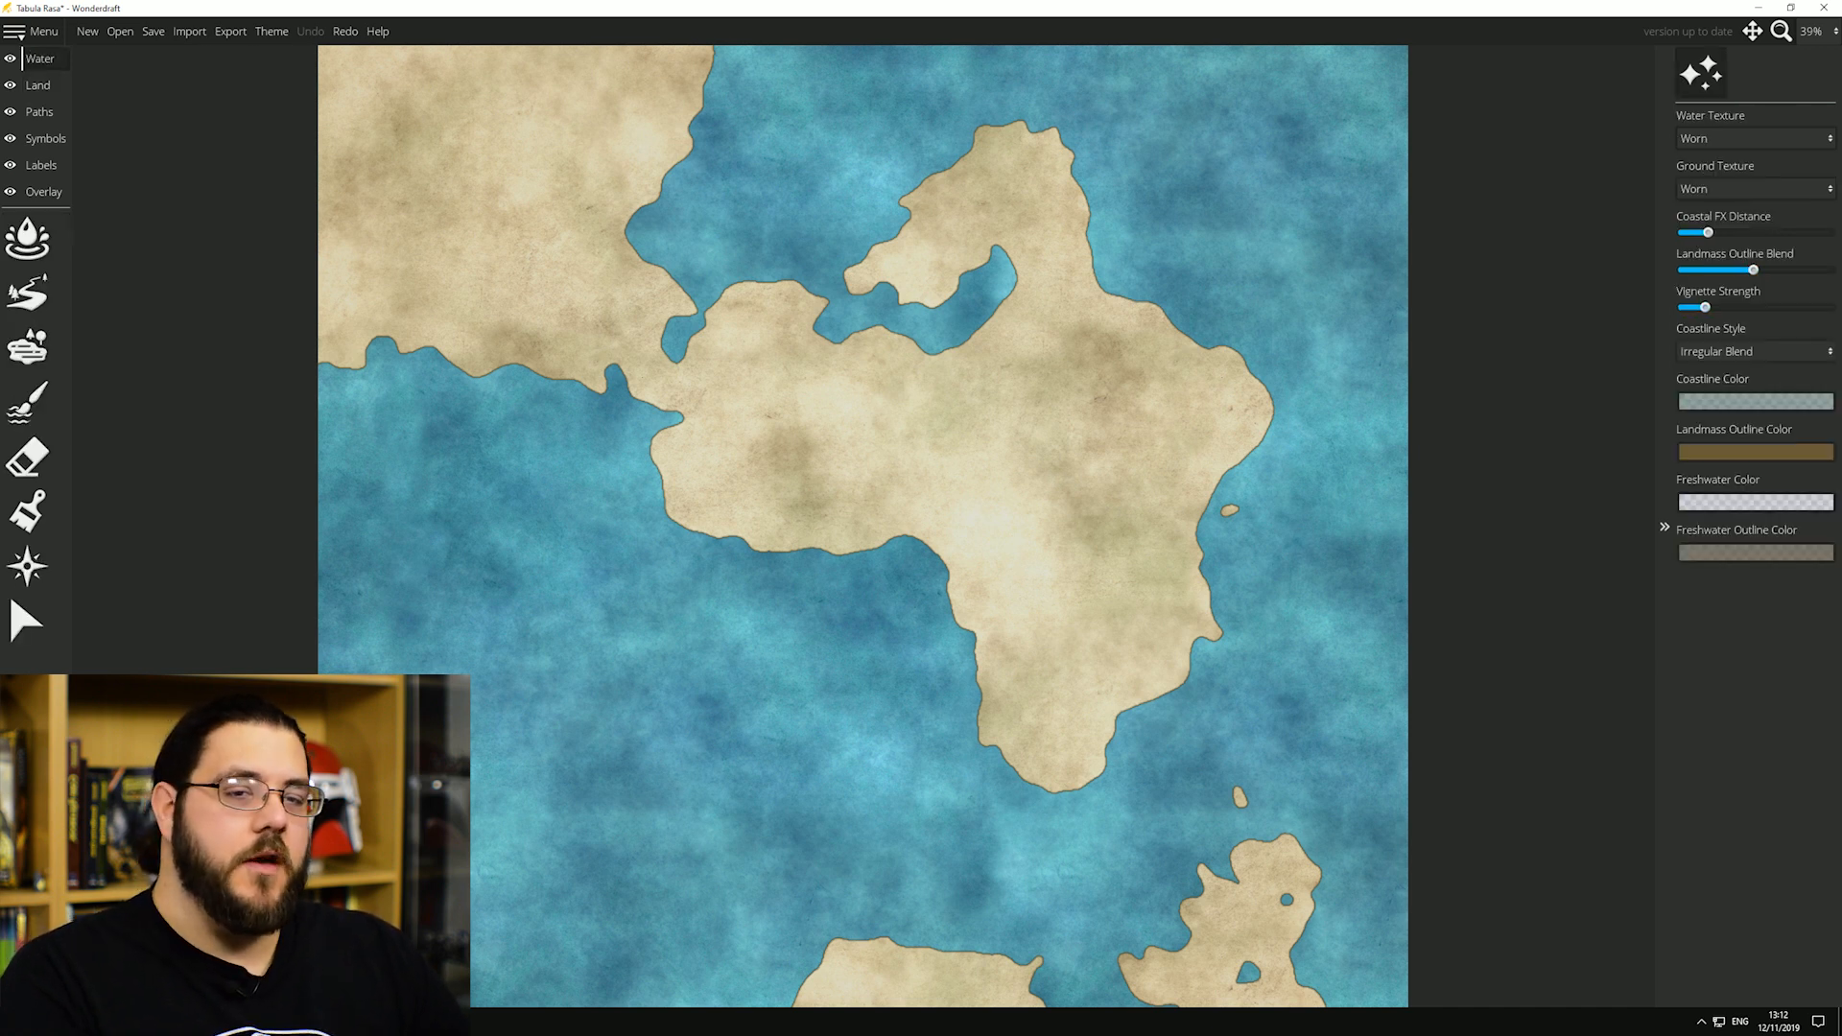
click(29, 293)
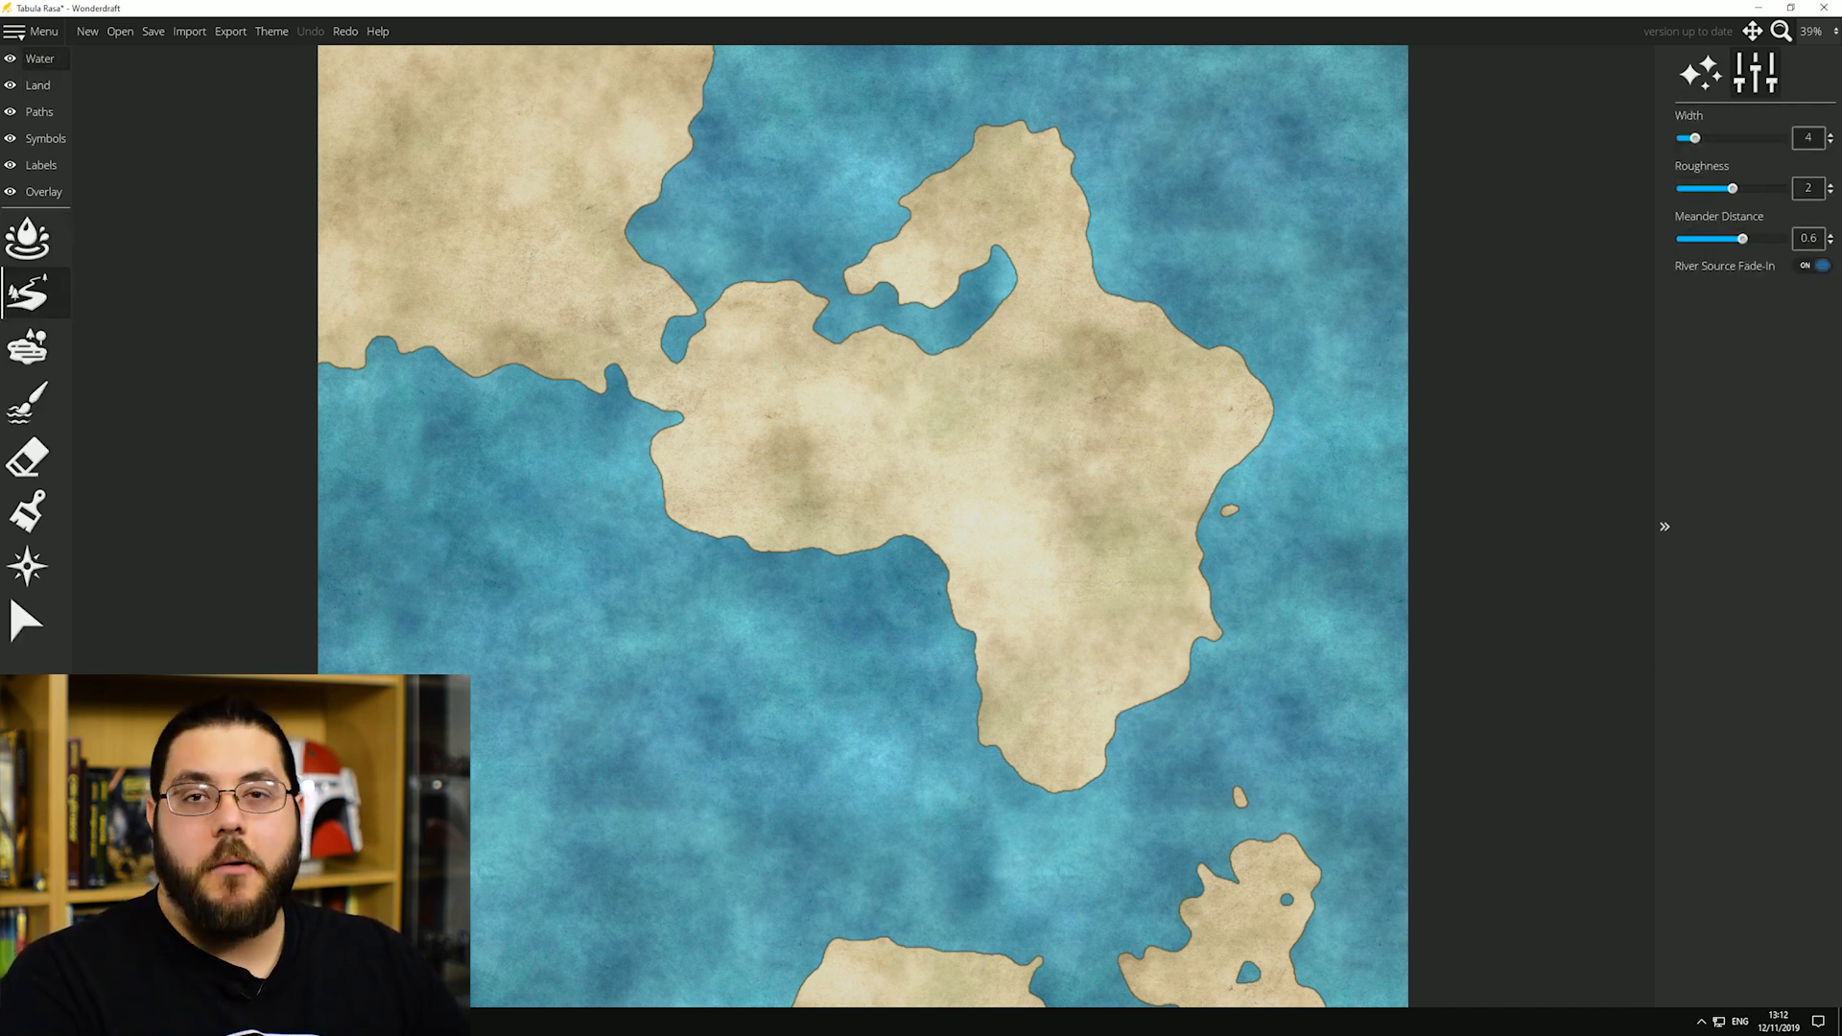
drag(1161, 415, 1315, 450)
scroll(1228, 431, up, 4)
mouse_move(845, 498)
mouse_down()
mouse_move(888, 497)
mouse_move(855, 554)
mouse_up()
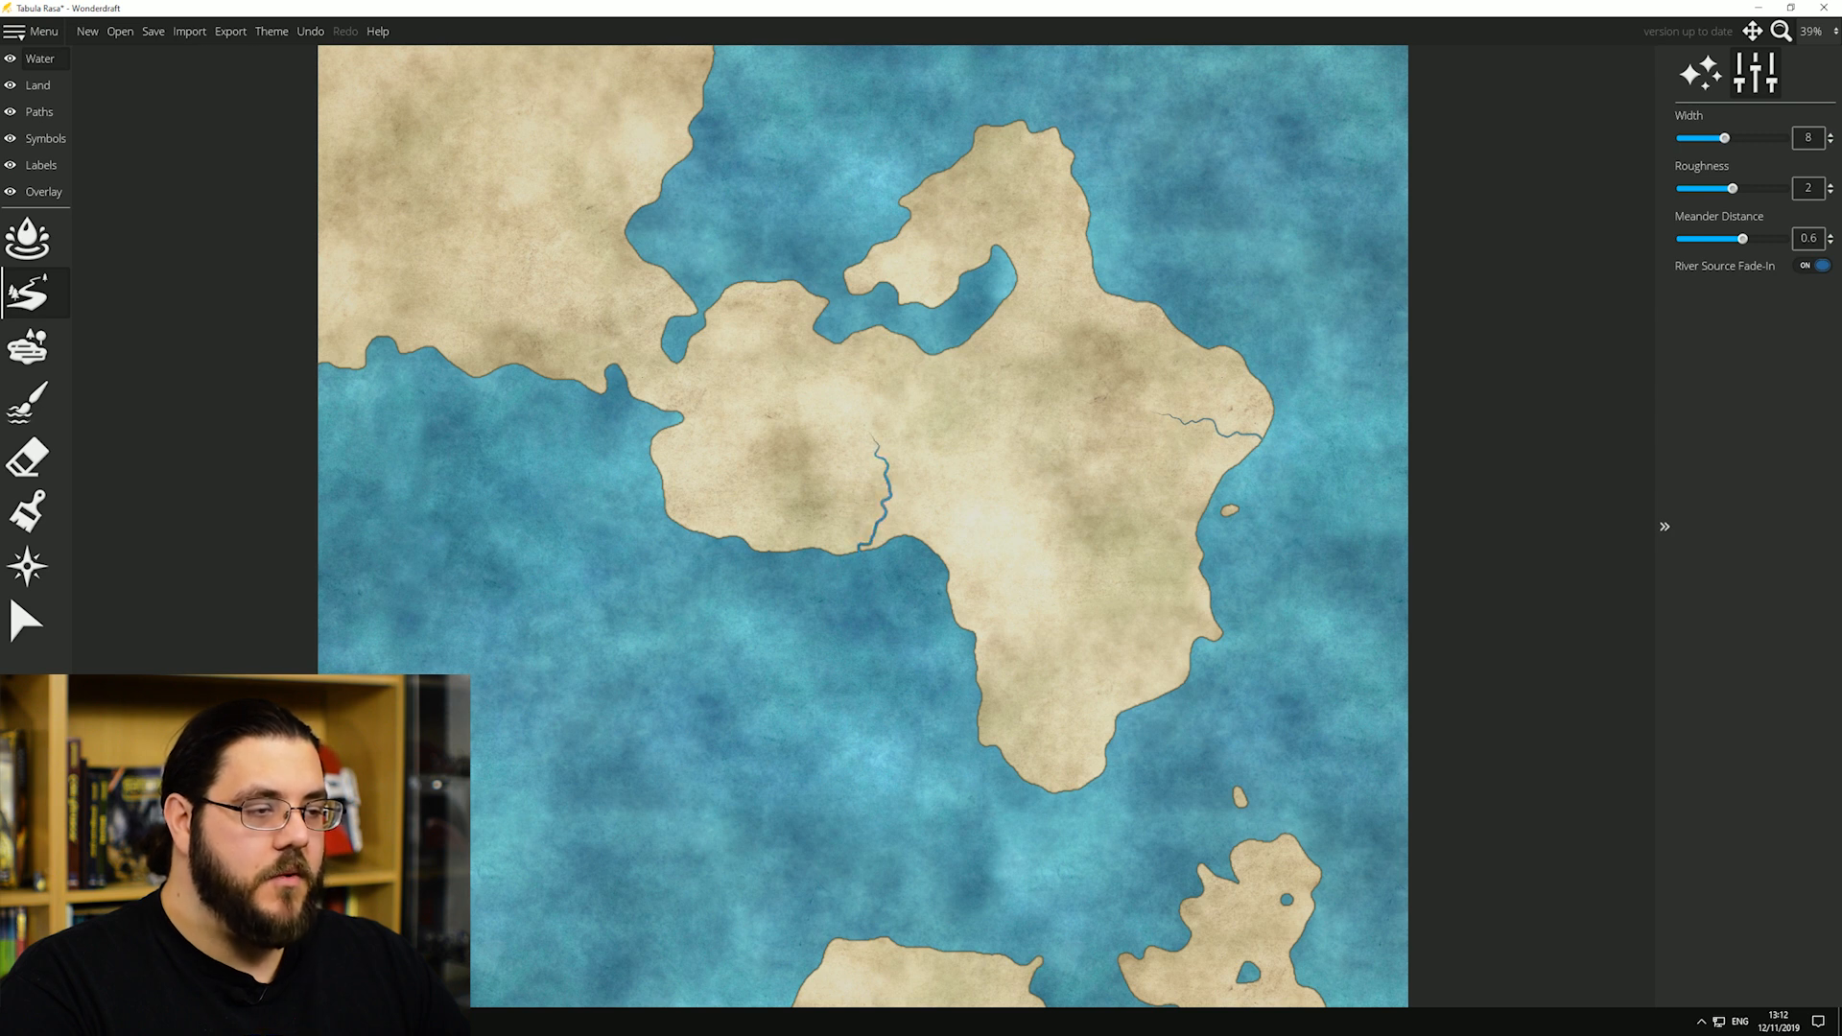
Step: Draw more width 8 rivers on the main island's northwest, southeast and northern inlet coasts, and on the northwestern landmass's south and east coasts
drag(749, 305, 694, 263)
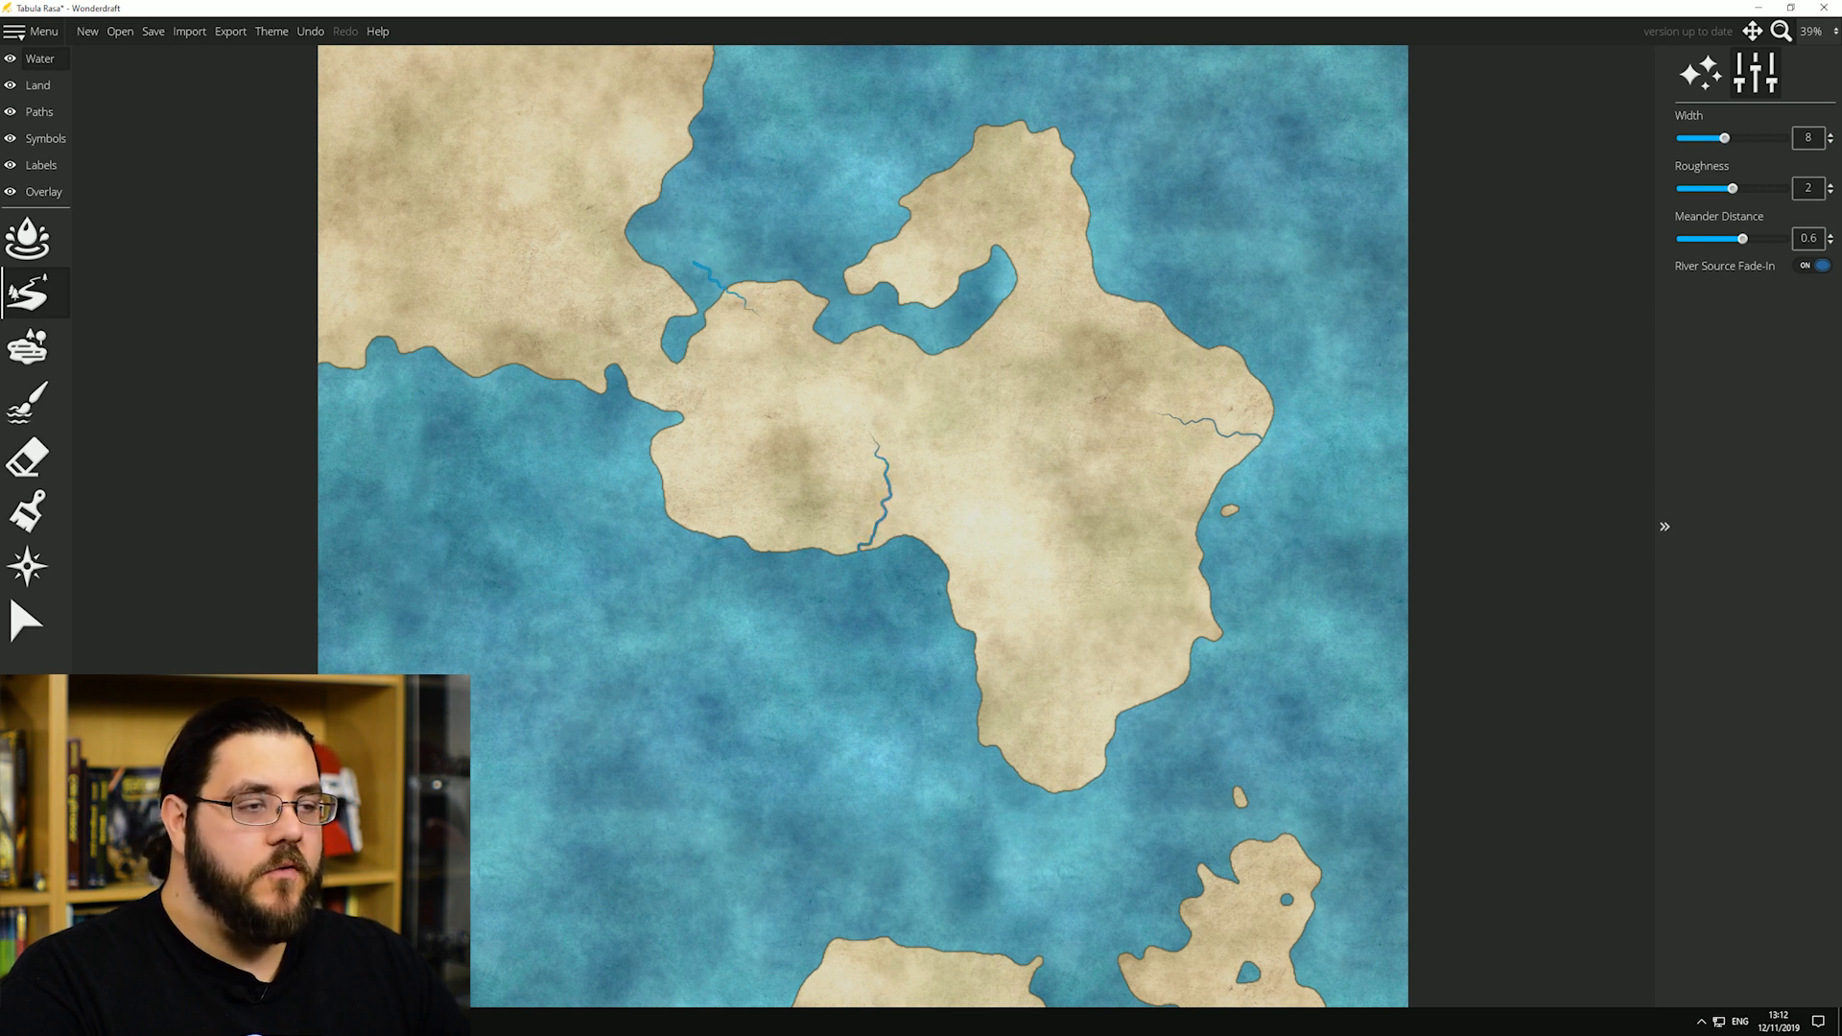
mouse_move(411, 158)
mouse_down()
mouse_move(455, 202)
mouse_move(458, 248)
mouse_move(424, 299)
mouse_move(481, 329)
mouse_up()
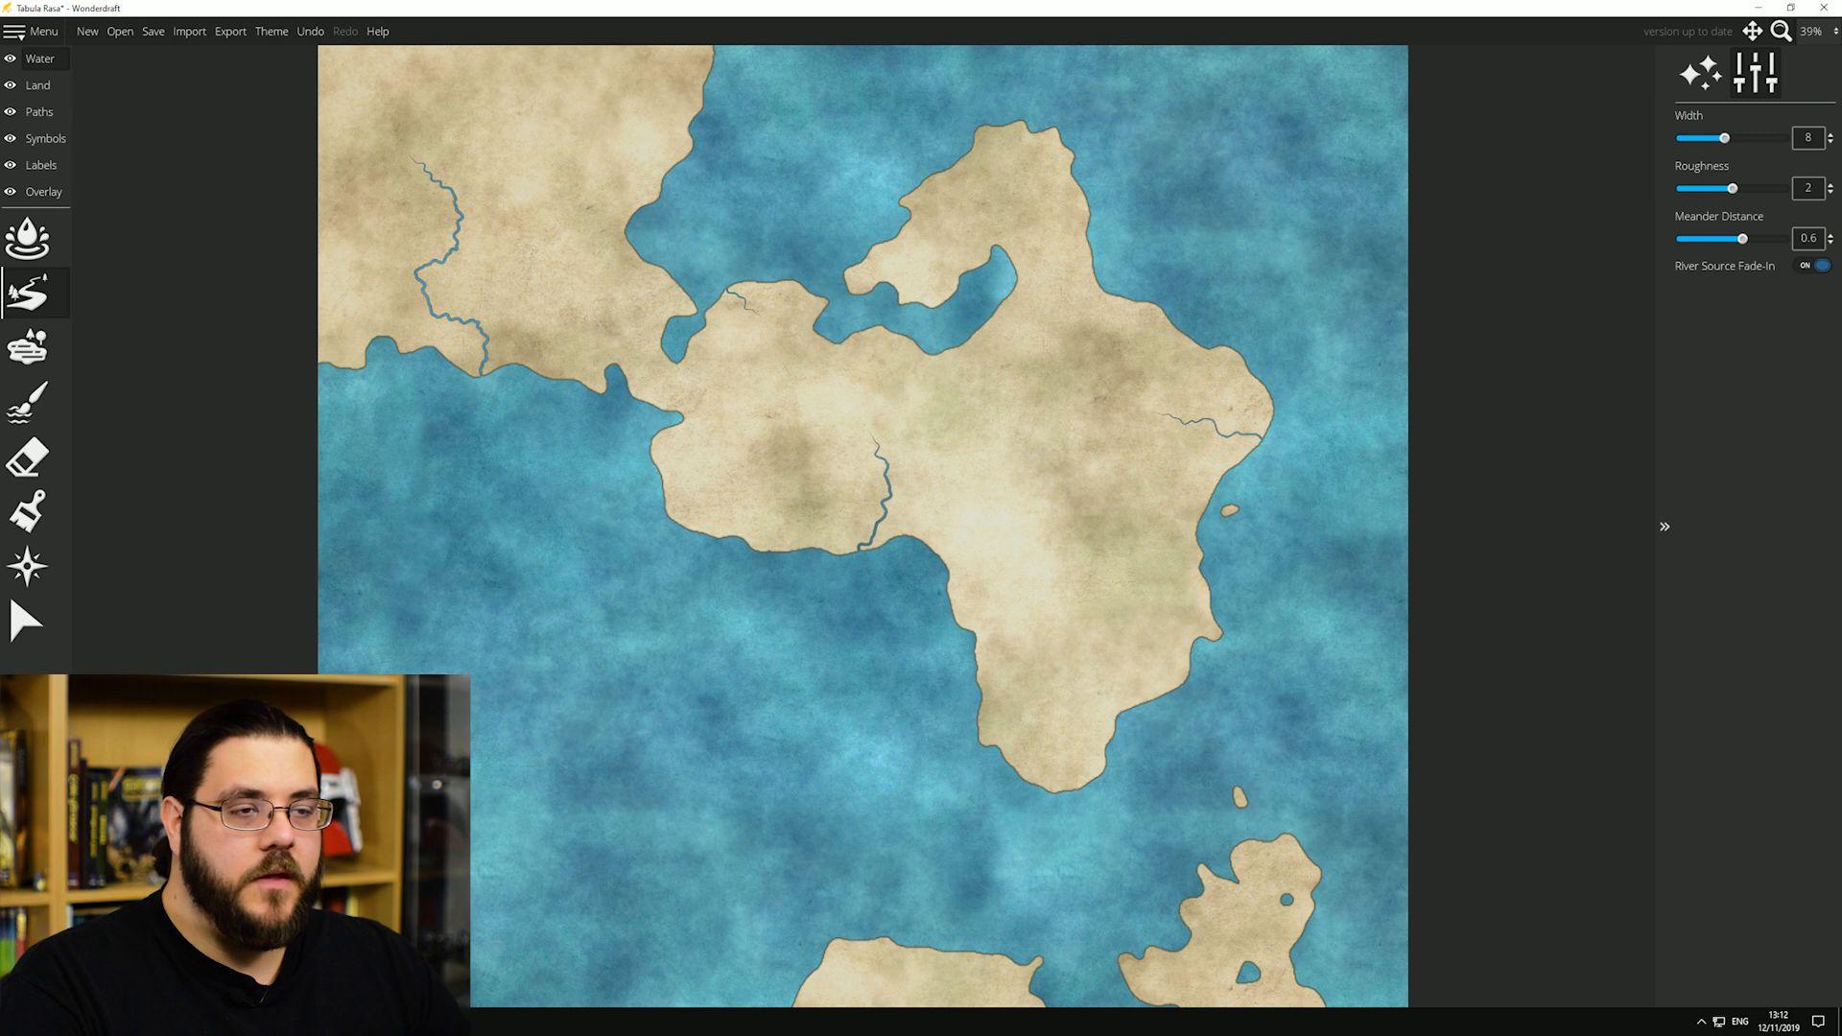
drag(1145, 579, 1260, 643)
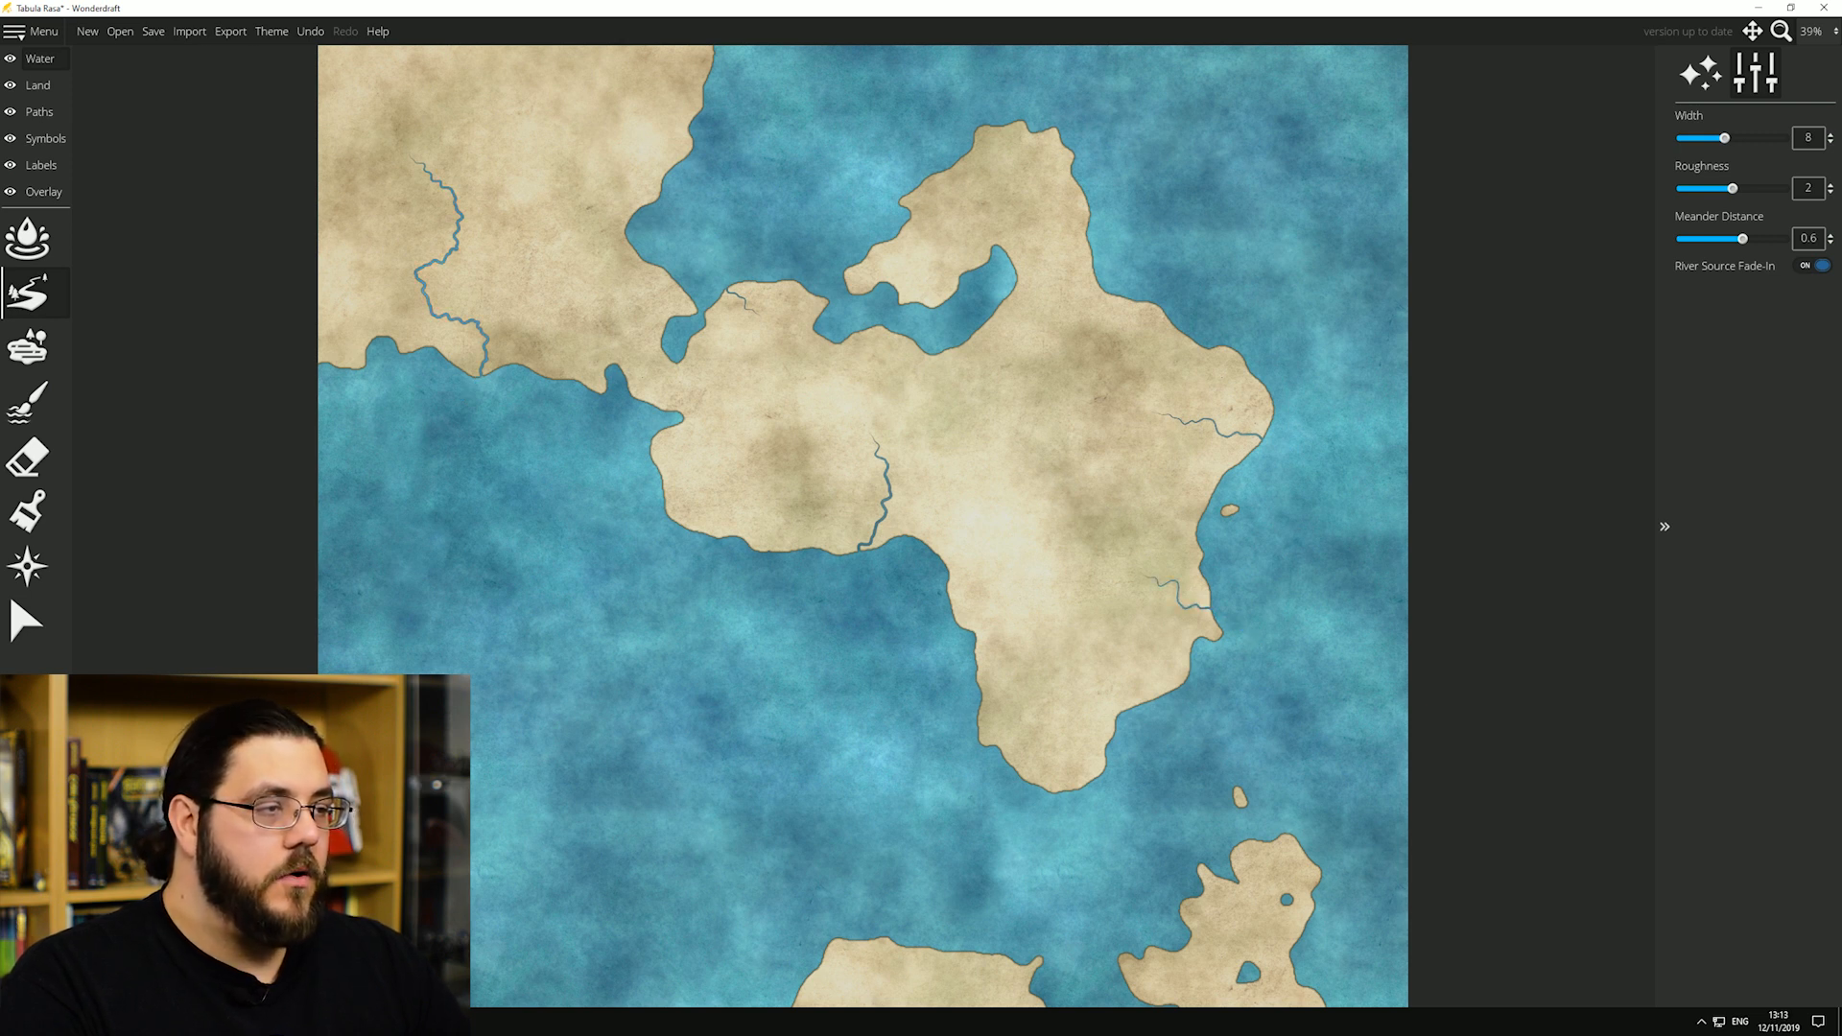
drag(669, 71, 736, 104)
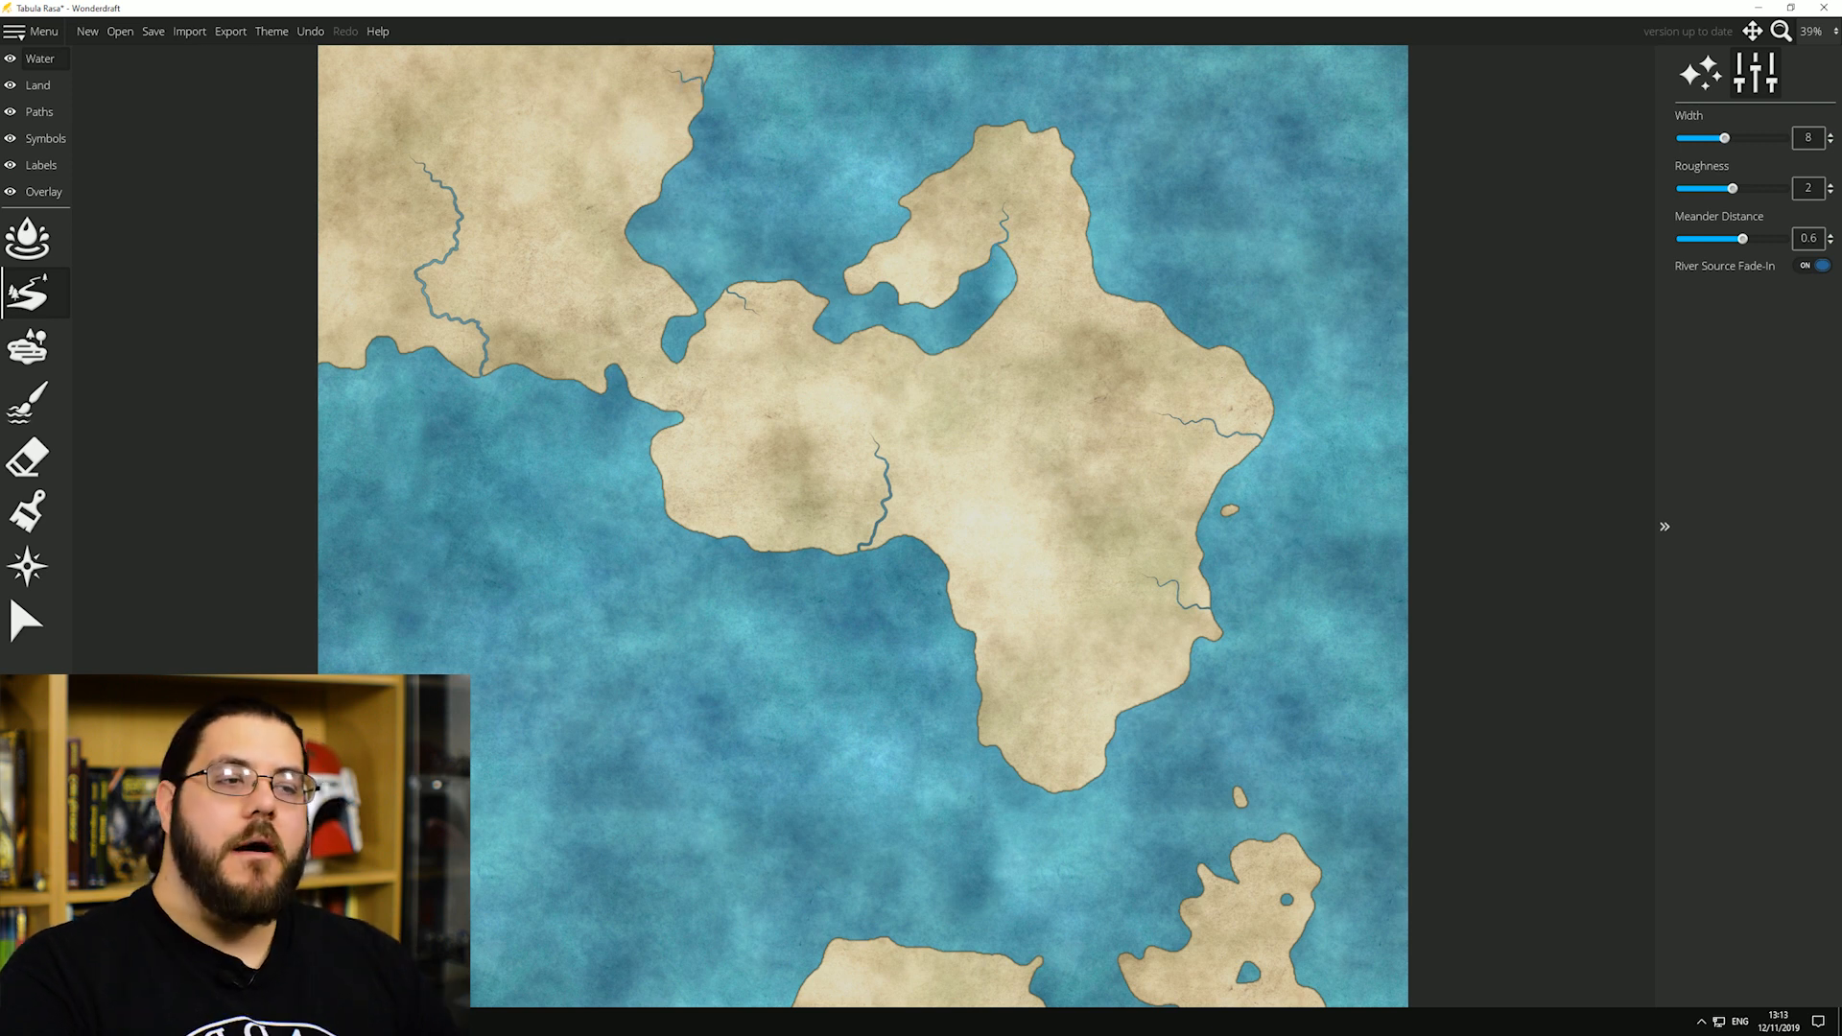
Step: Place a size 192 lake midway along the northwestern landmass's long river and a size 268 lake at the source of the island's southern river
click(27, 347)
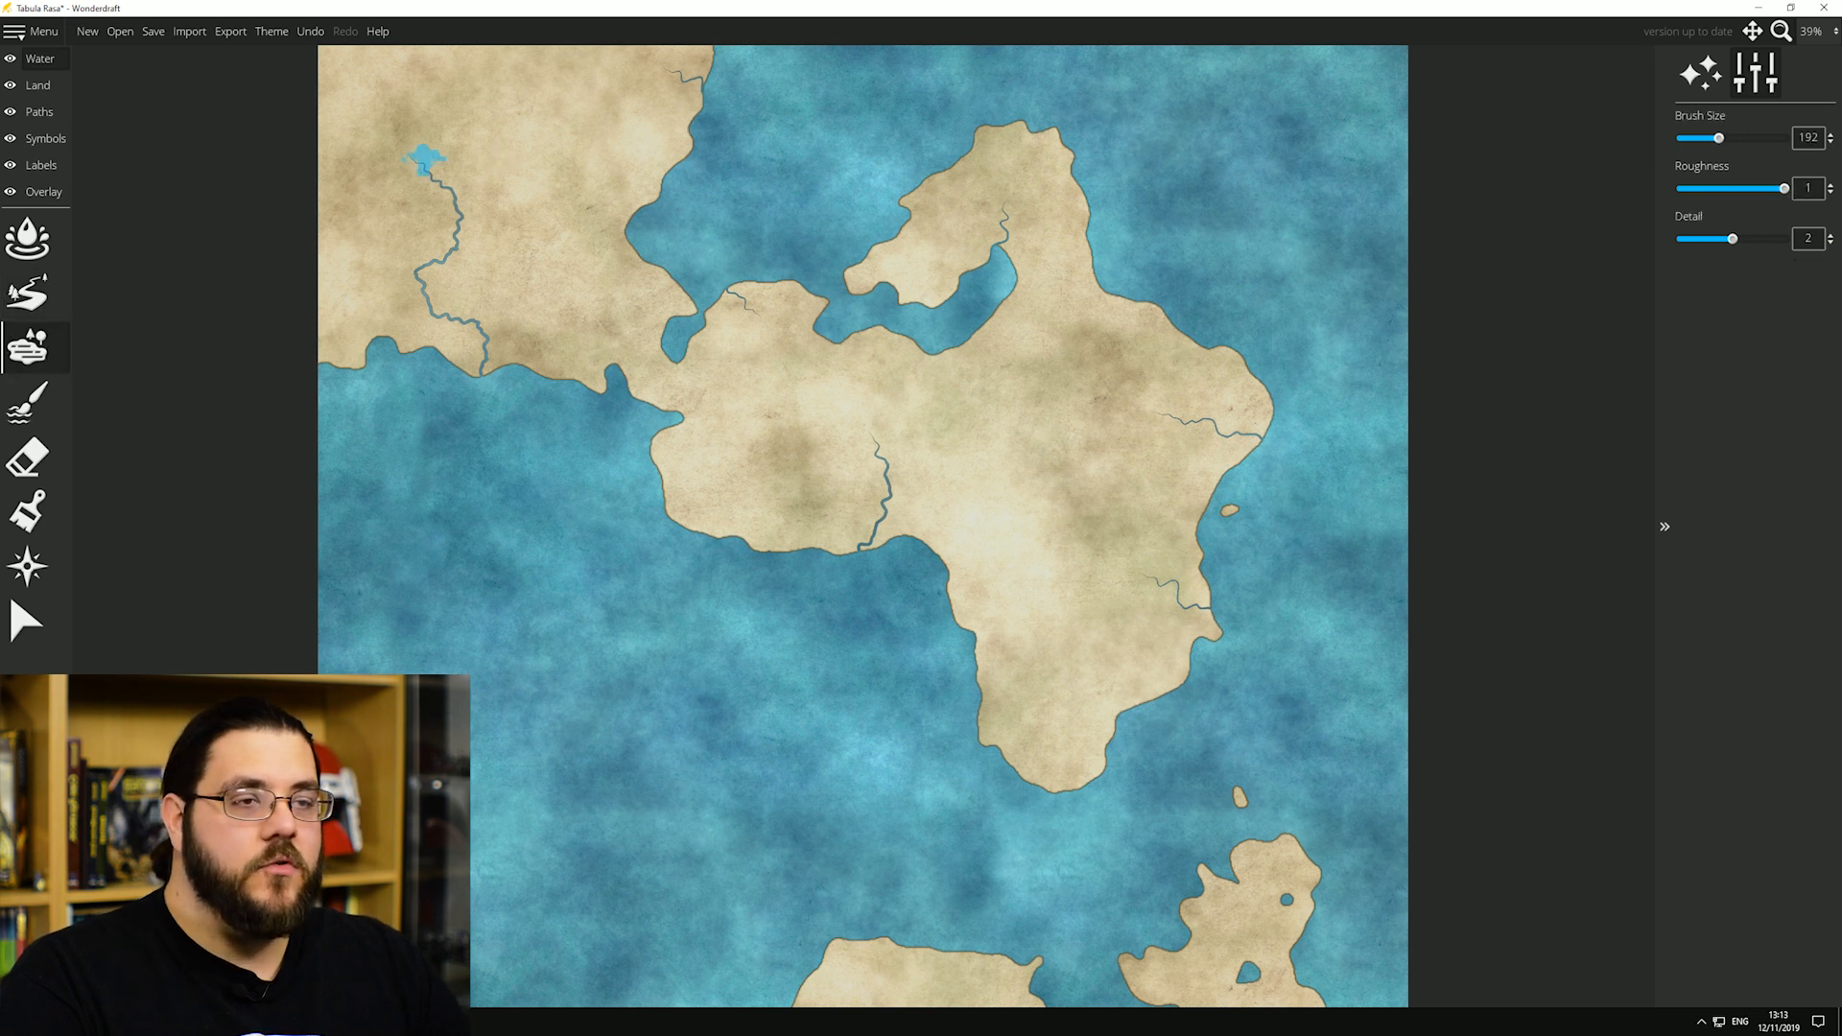
click(456, 235)
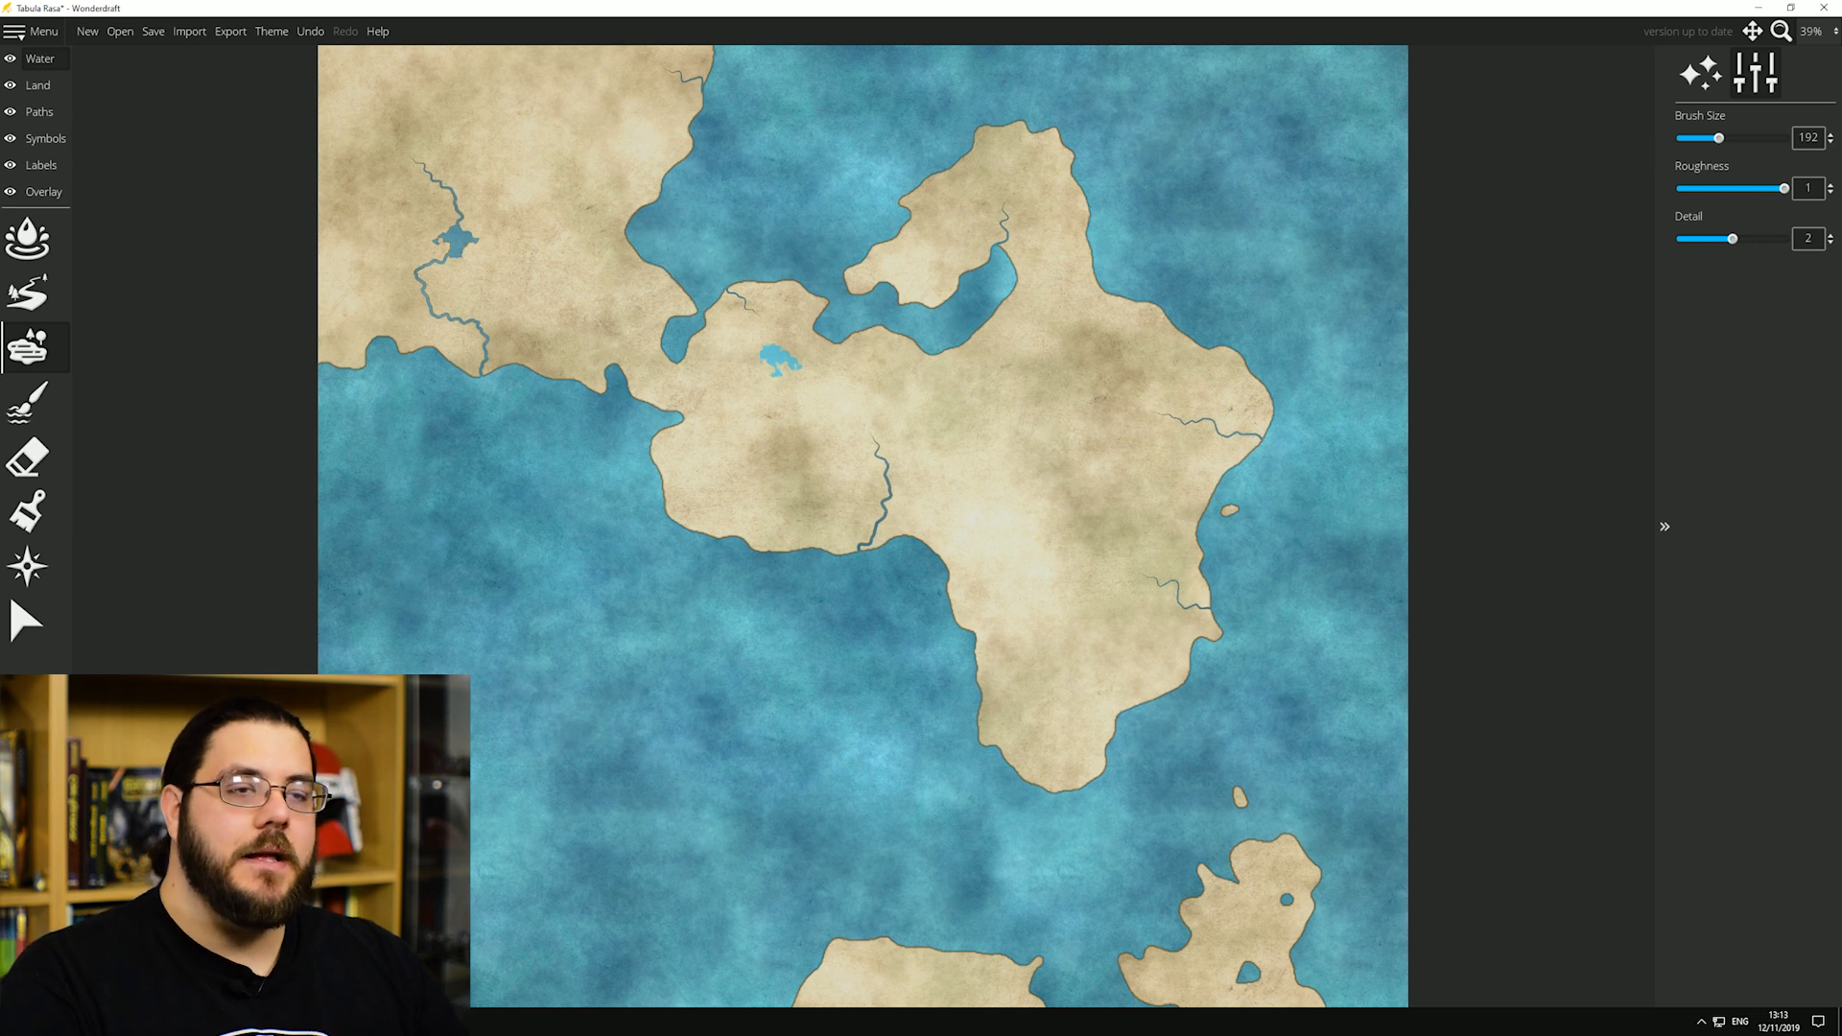
scroll(887, 470, up, 2)
scroll(888, 470, up, 2)
scroll(886, 460, up, 2)
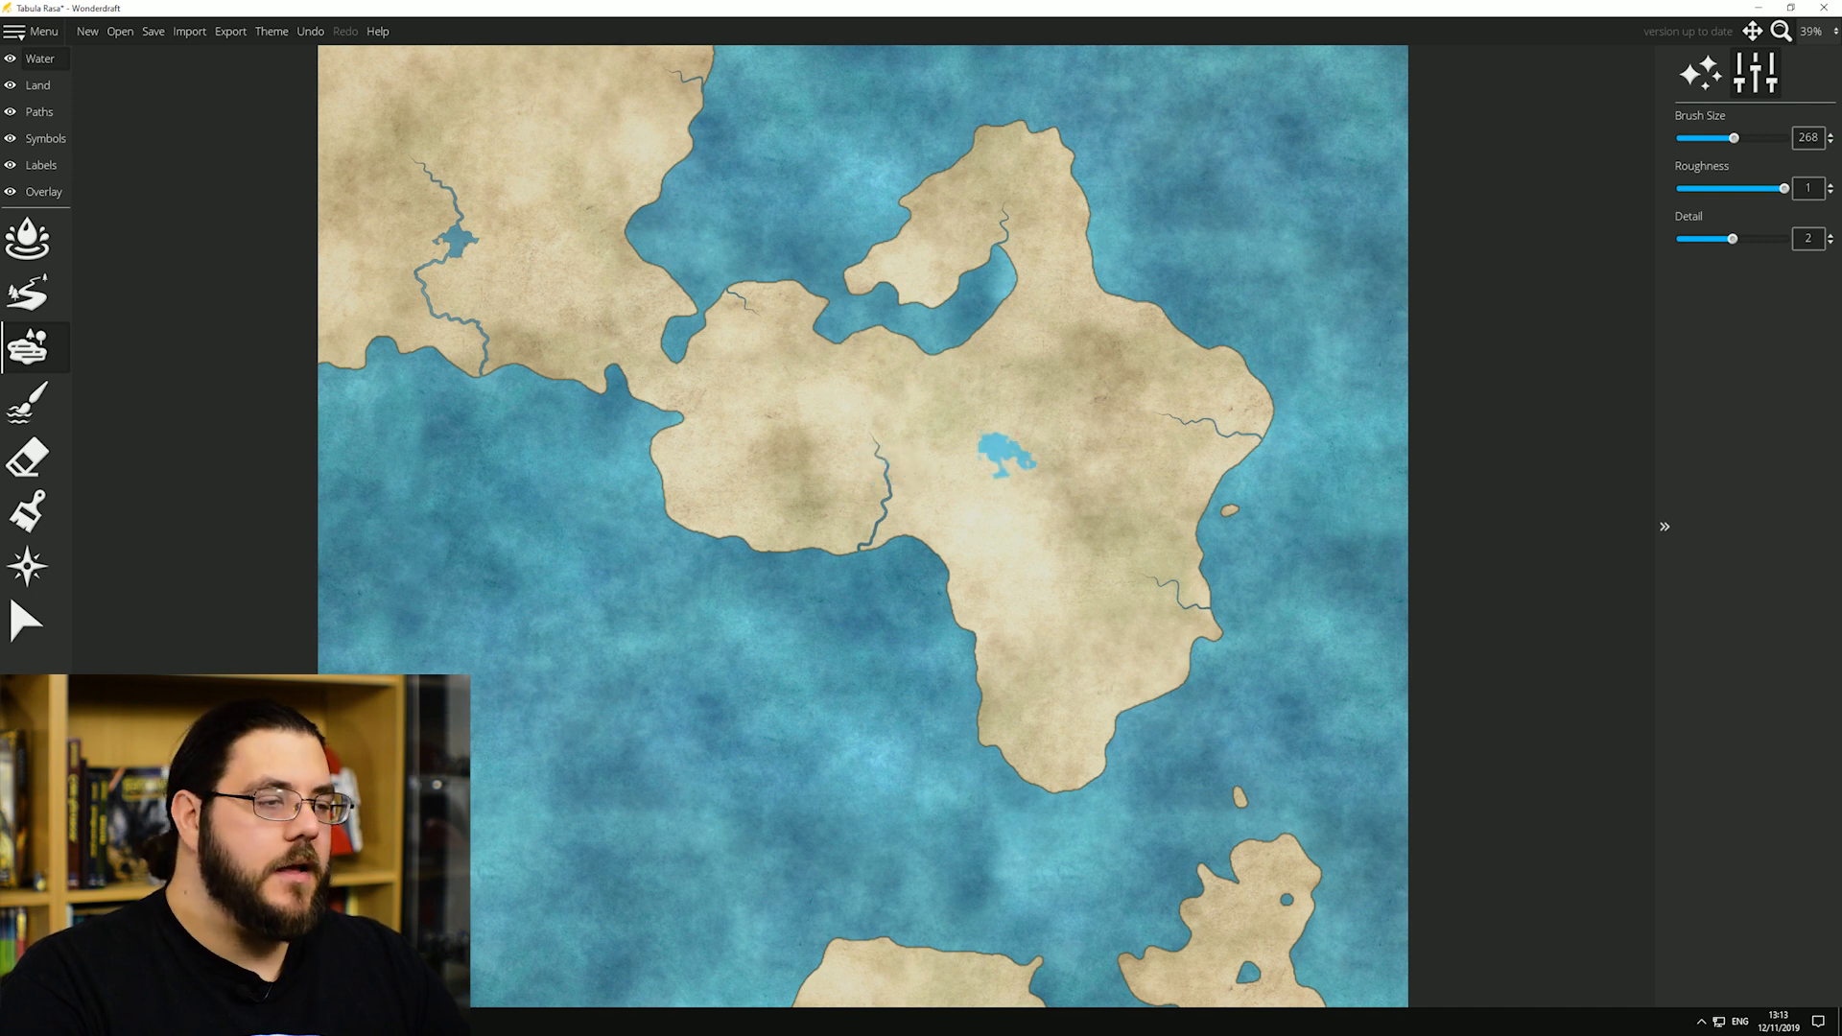
click(884, 447)
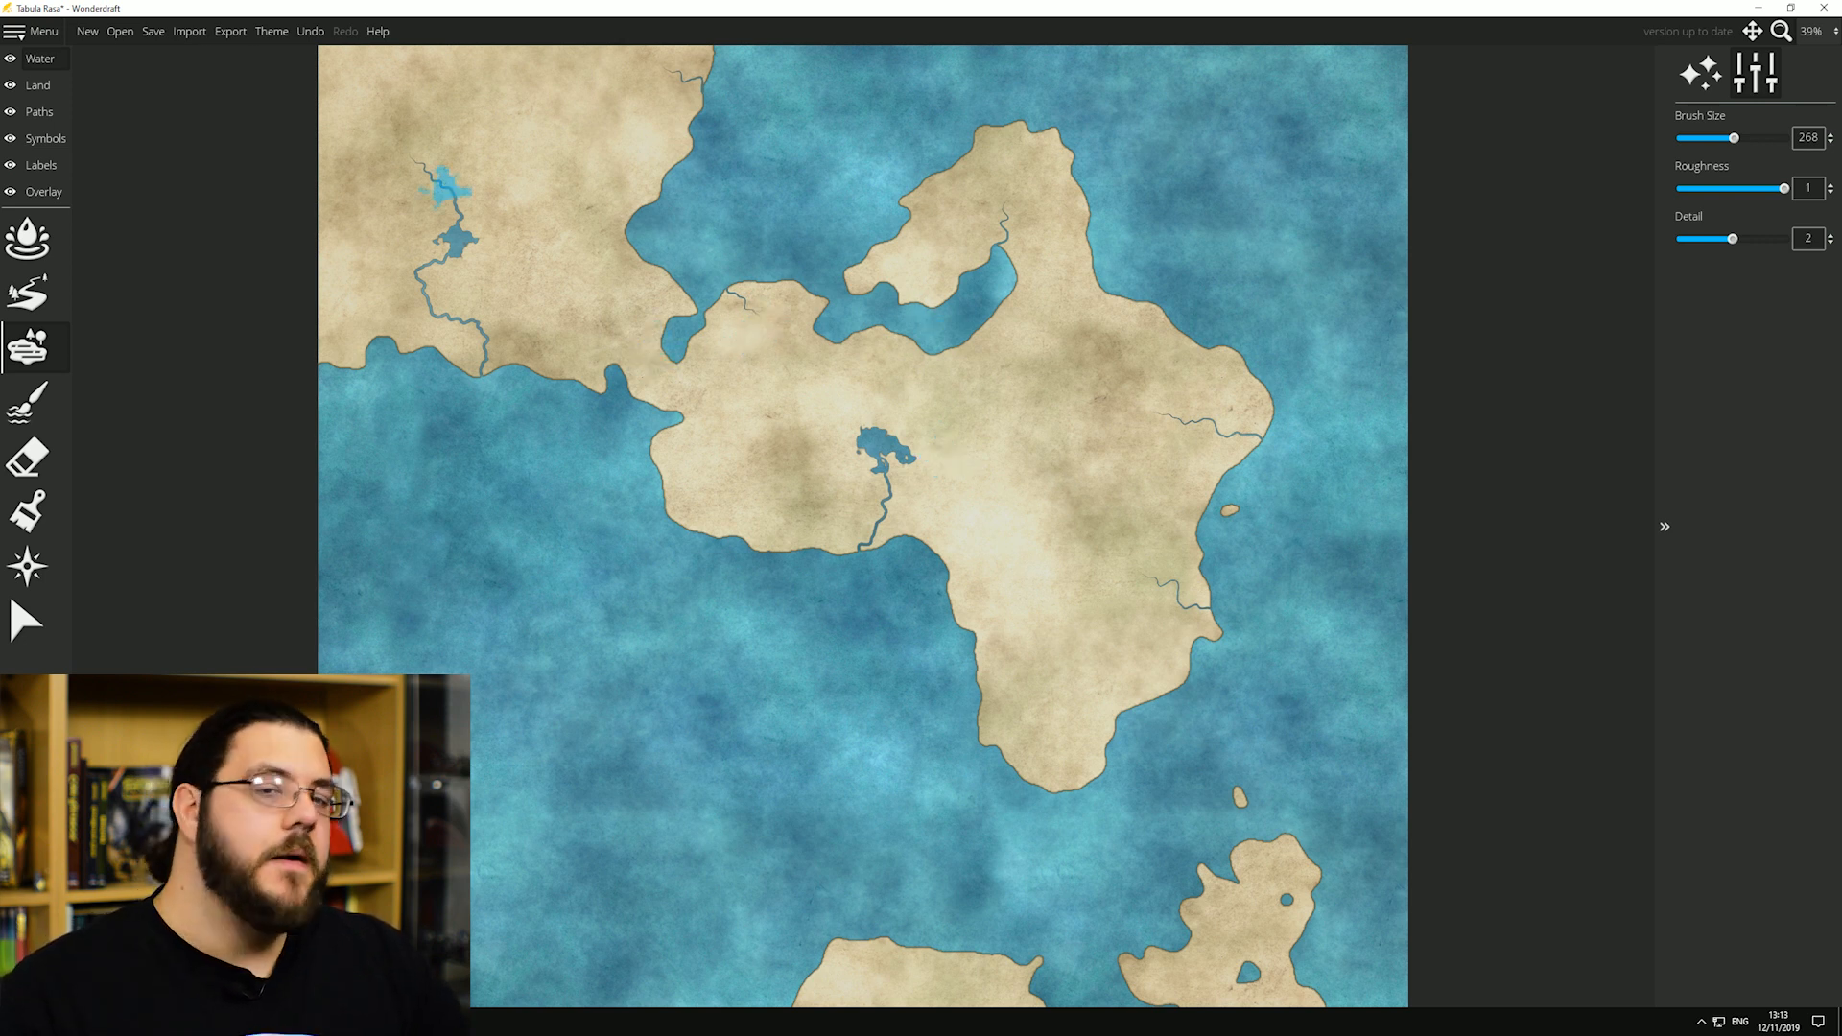
Step: Fill the land gaps at the southern river's lake outlet and in the lake's eastern arm using the Freshwater Brush at size 16
click(27, 401)
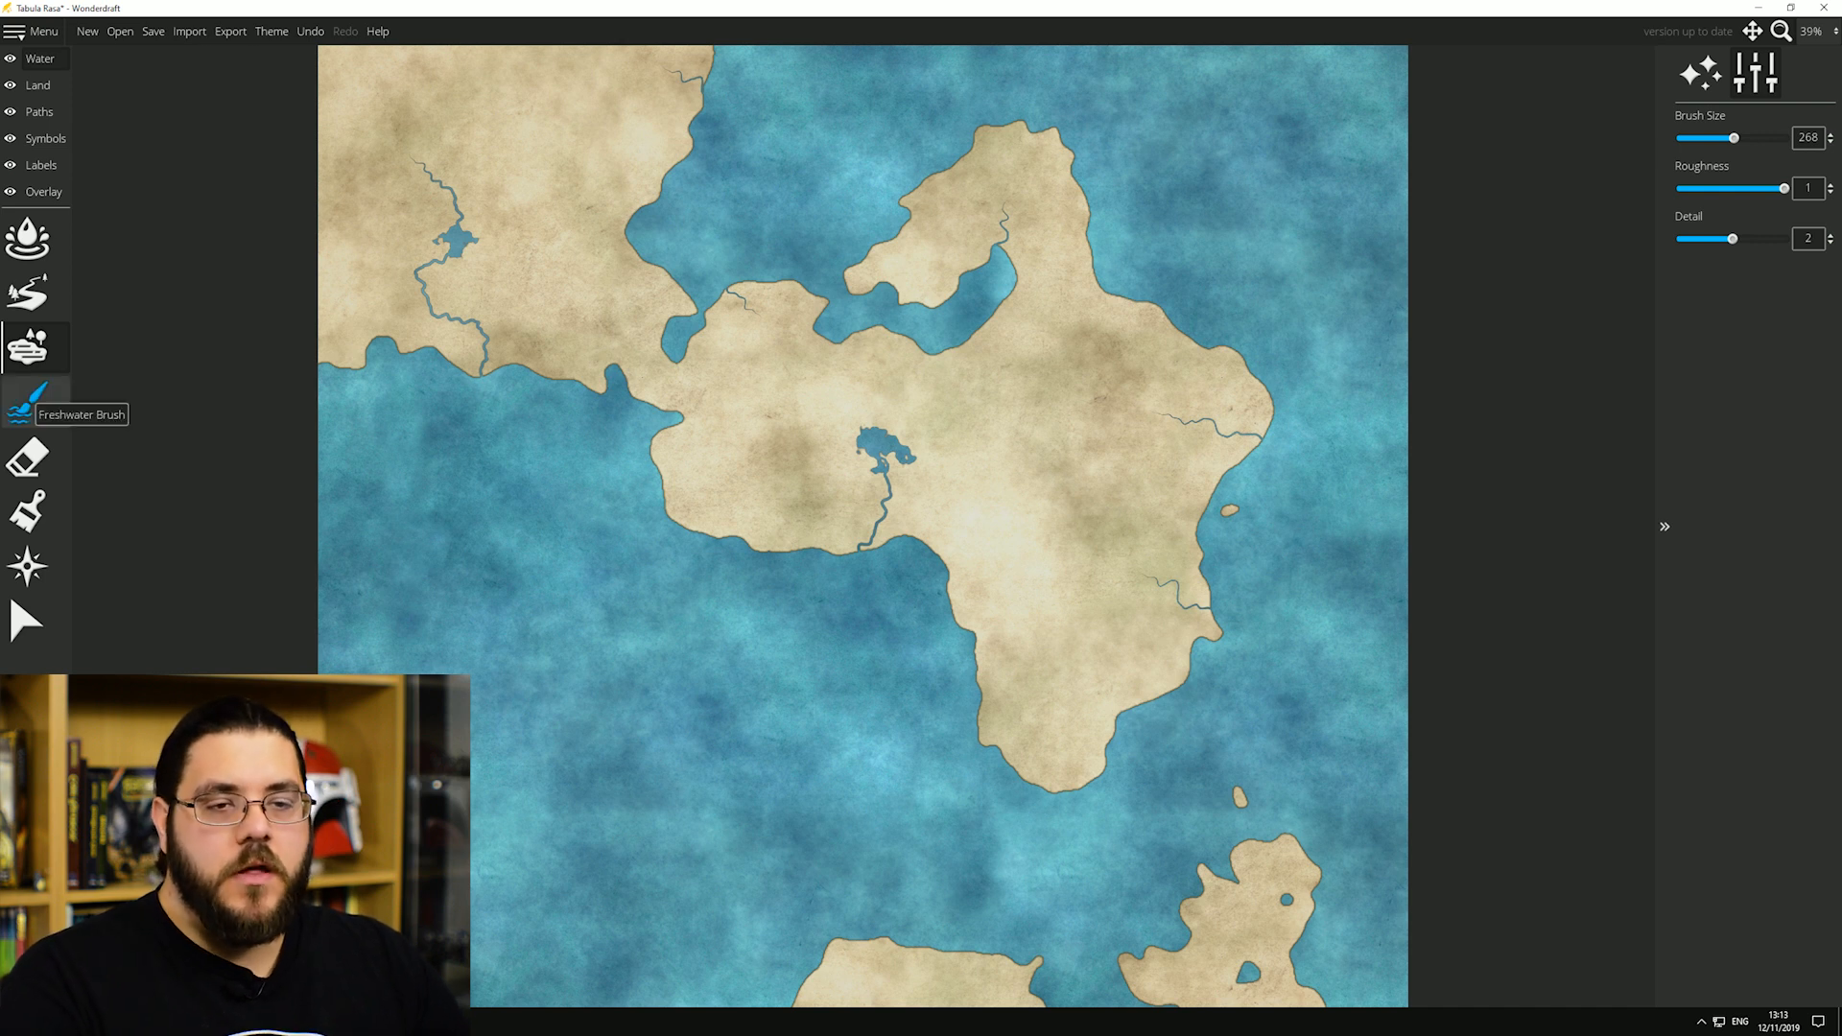
click(27, 401)
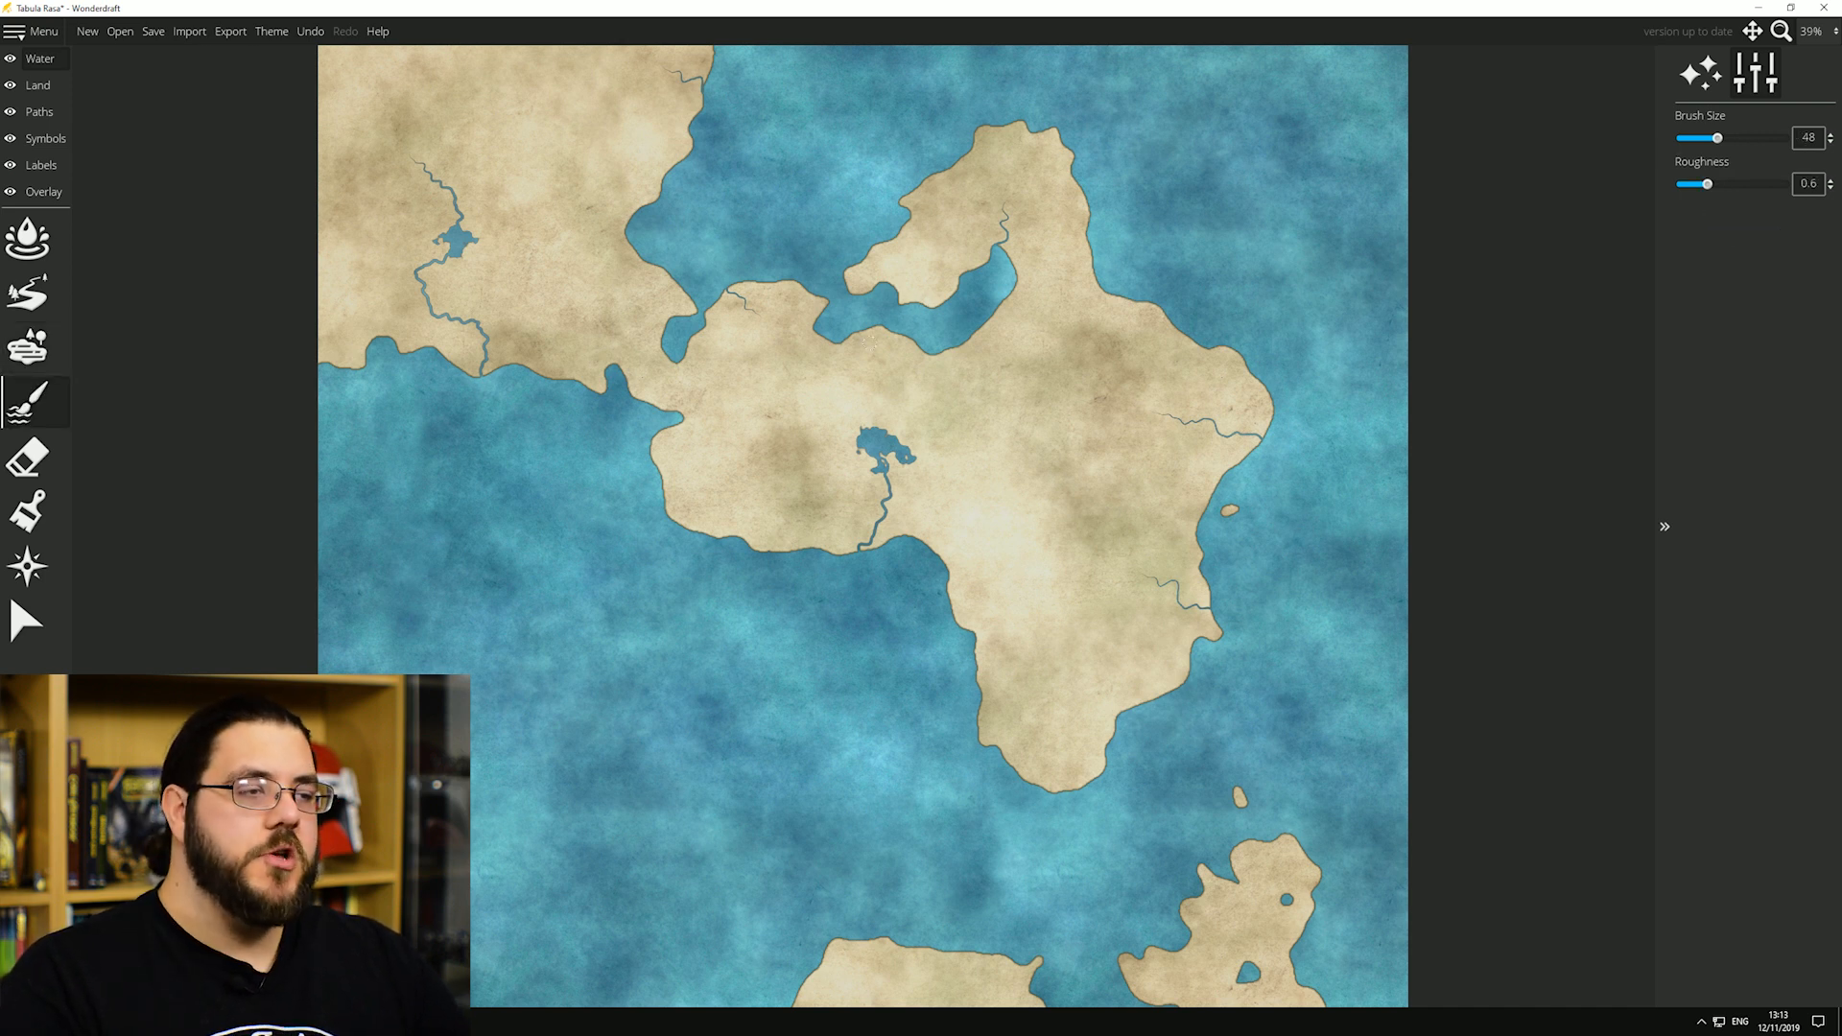
scroll(905, 457, up, 10)
scroll(768, 472, down, 6)
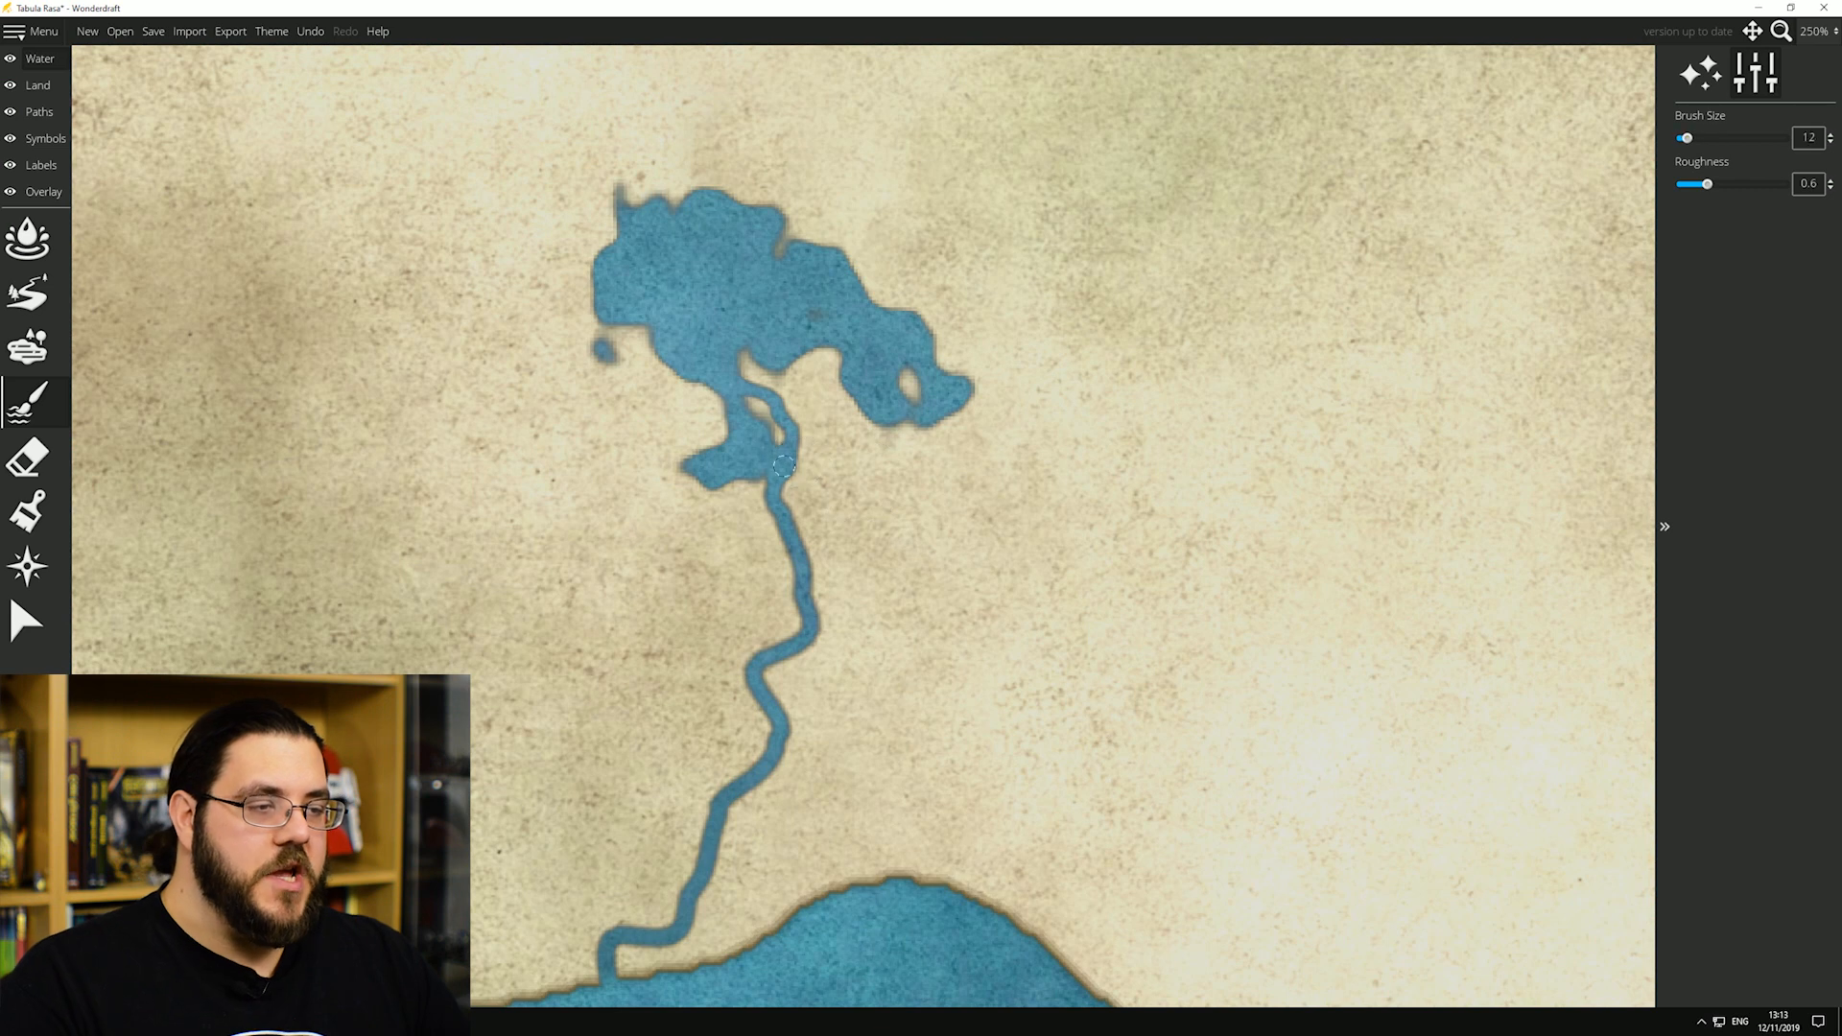
scroll(768, 472, down, 1)
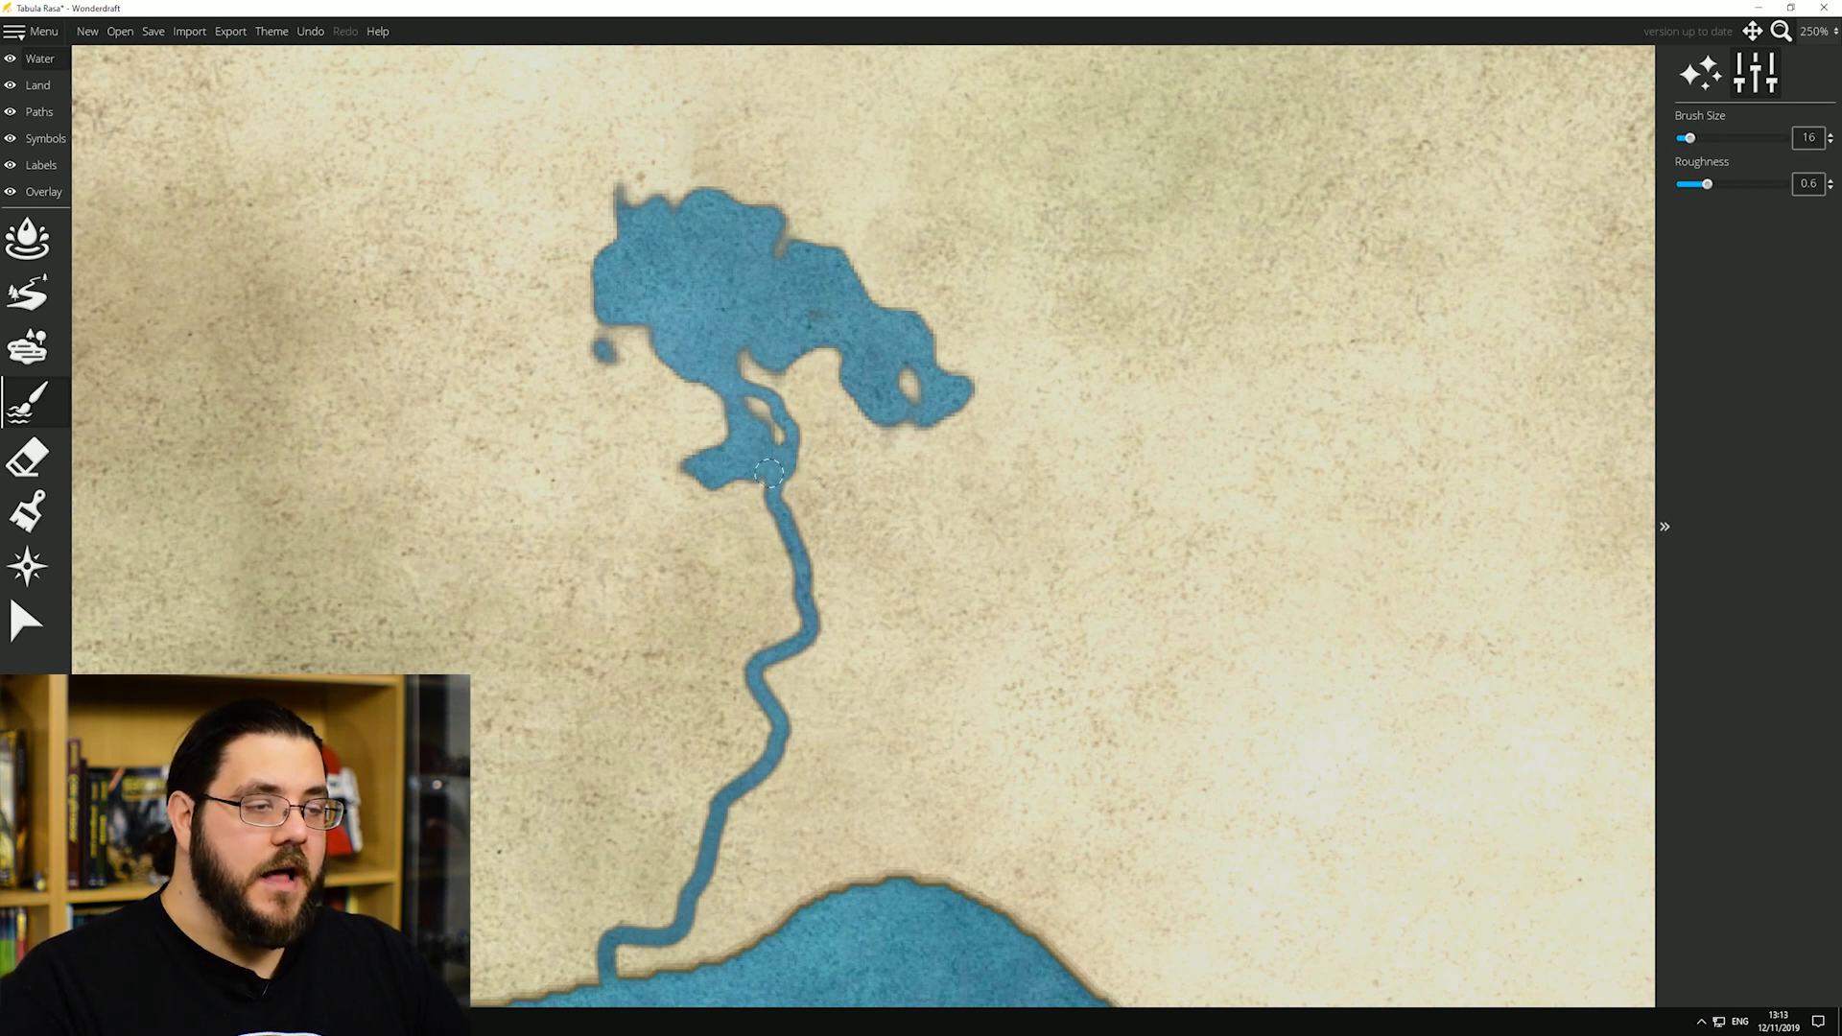
mouse_move(767, 451)
mouse_down()
mouse_move(770, 328)
mouse_move(756, 369)
mouse_up()
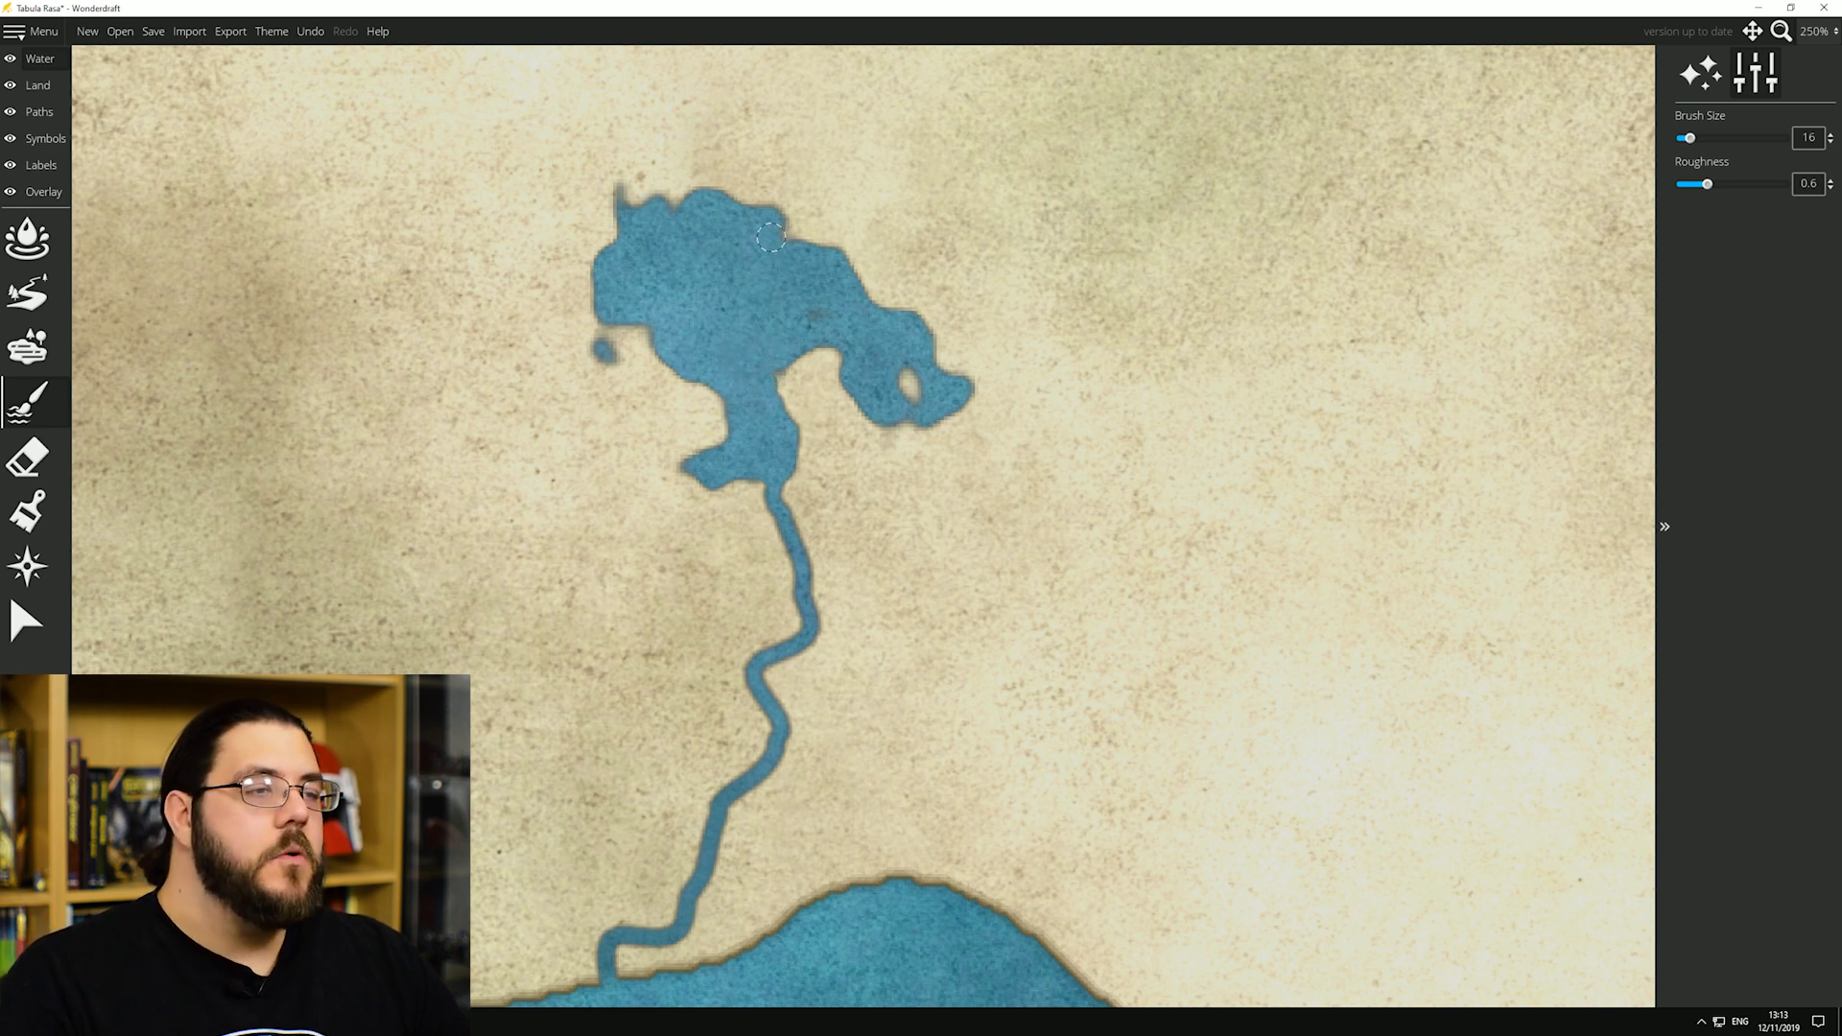
mouse_move(895, 372)
mouse_down()
mouse_move(903, 389)
mouse_move(911, 372)
mouse_up()
Step: Try painting a tributary into the east coast river with the Freshwater Brush at size 12, and undo the stroke
scroll(909, 389, up, 3)
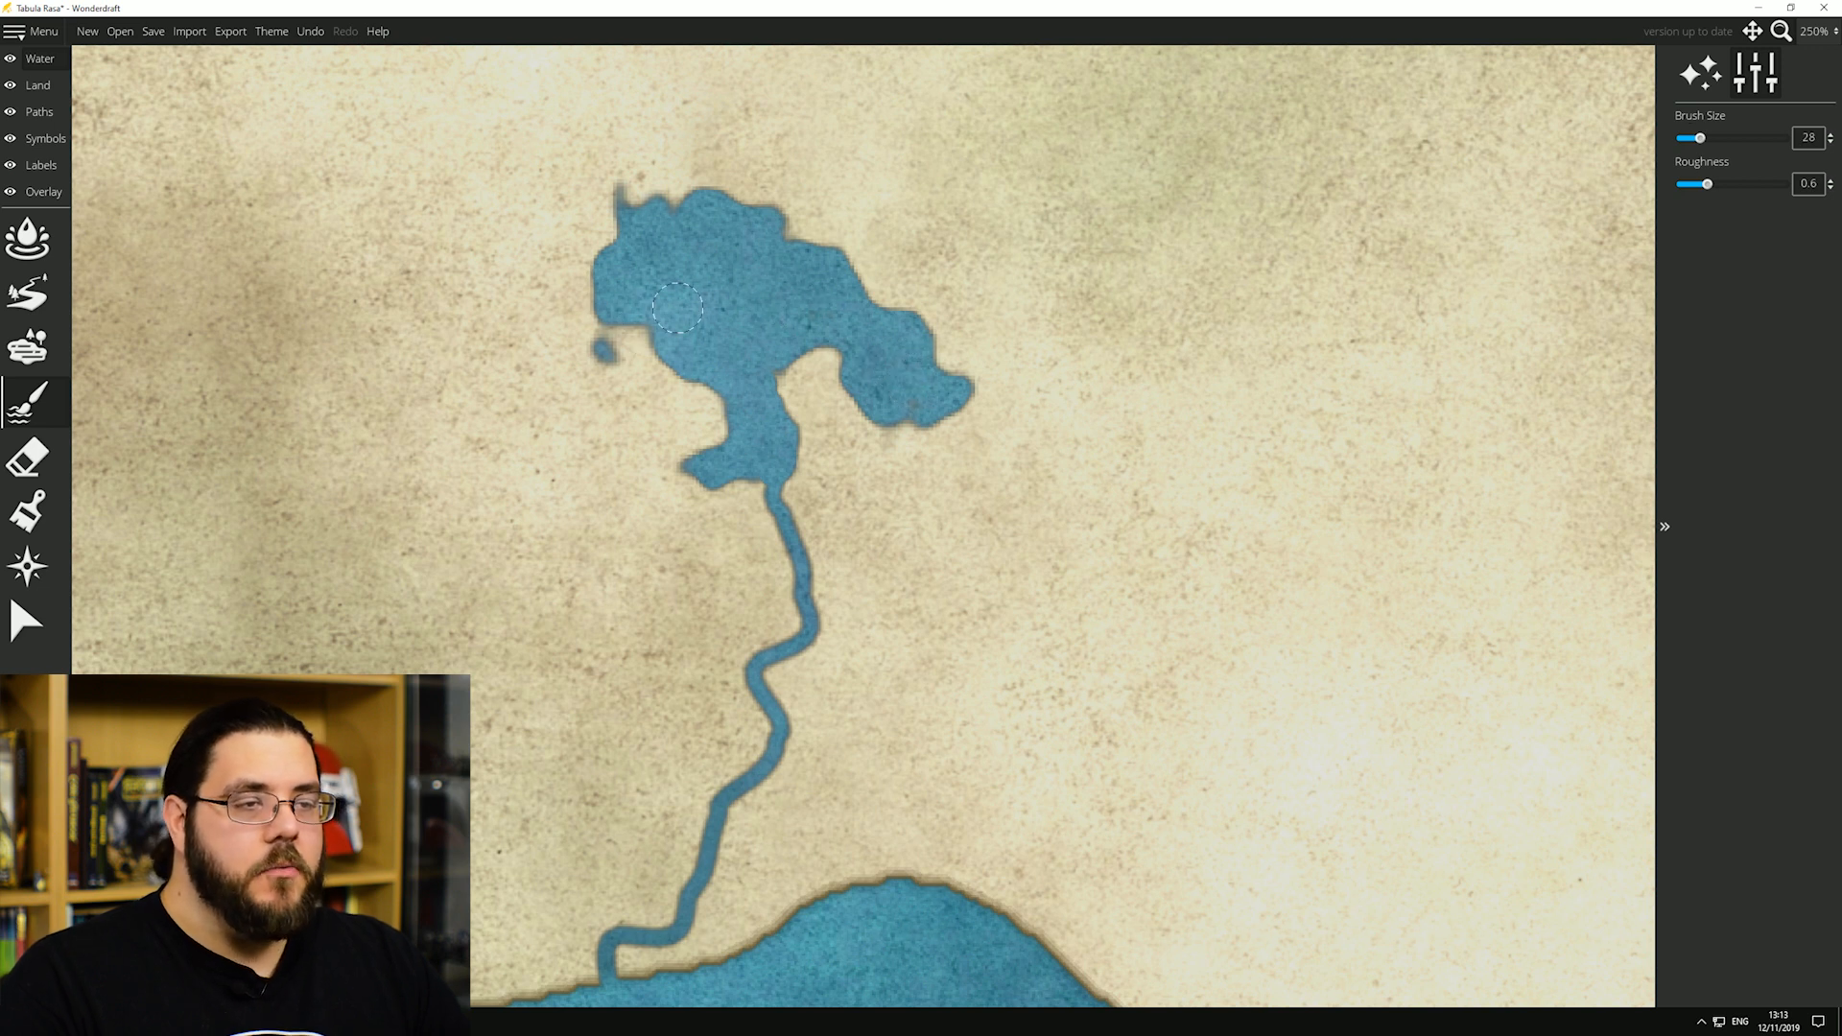
scroll(782, 410, down, 5)
scroll(853, 484, down, 3)
scroll(995, 509, up, 8)
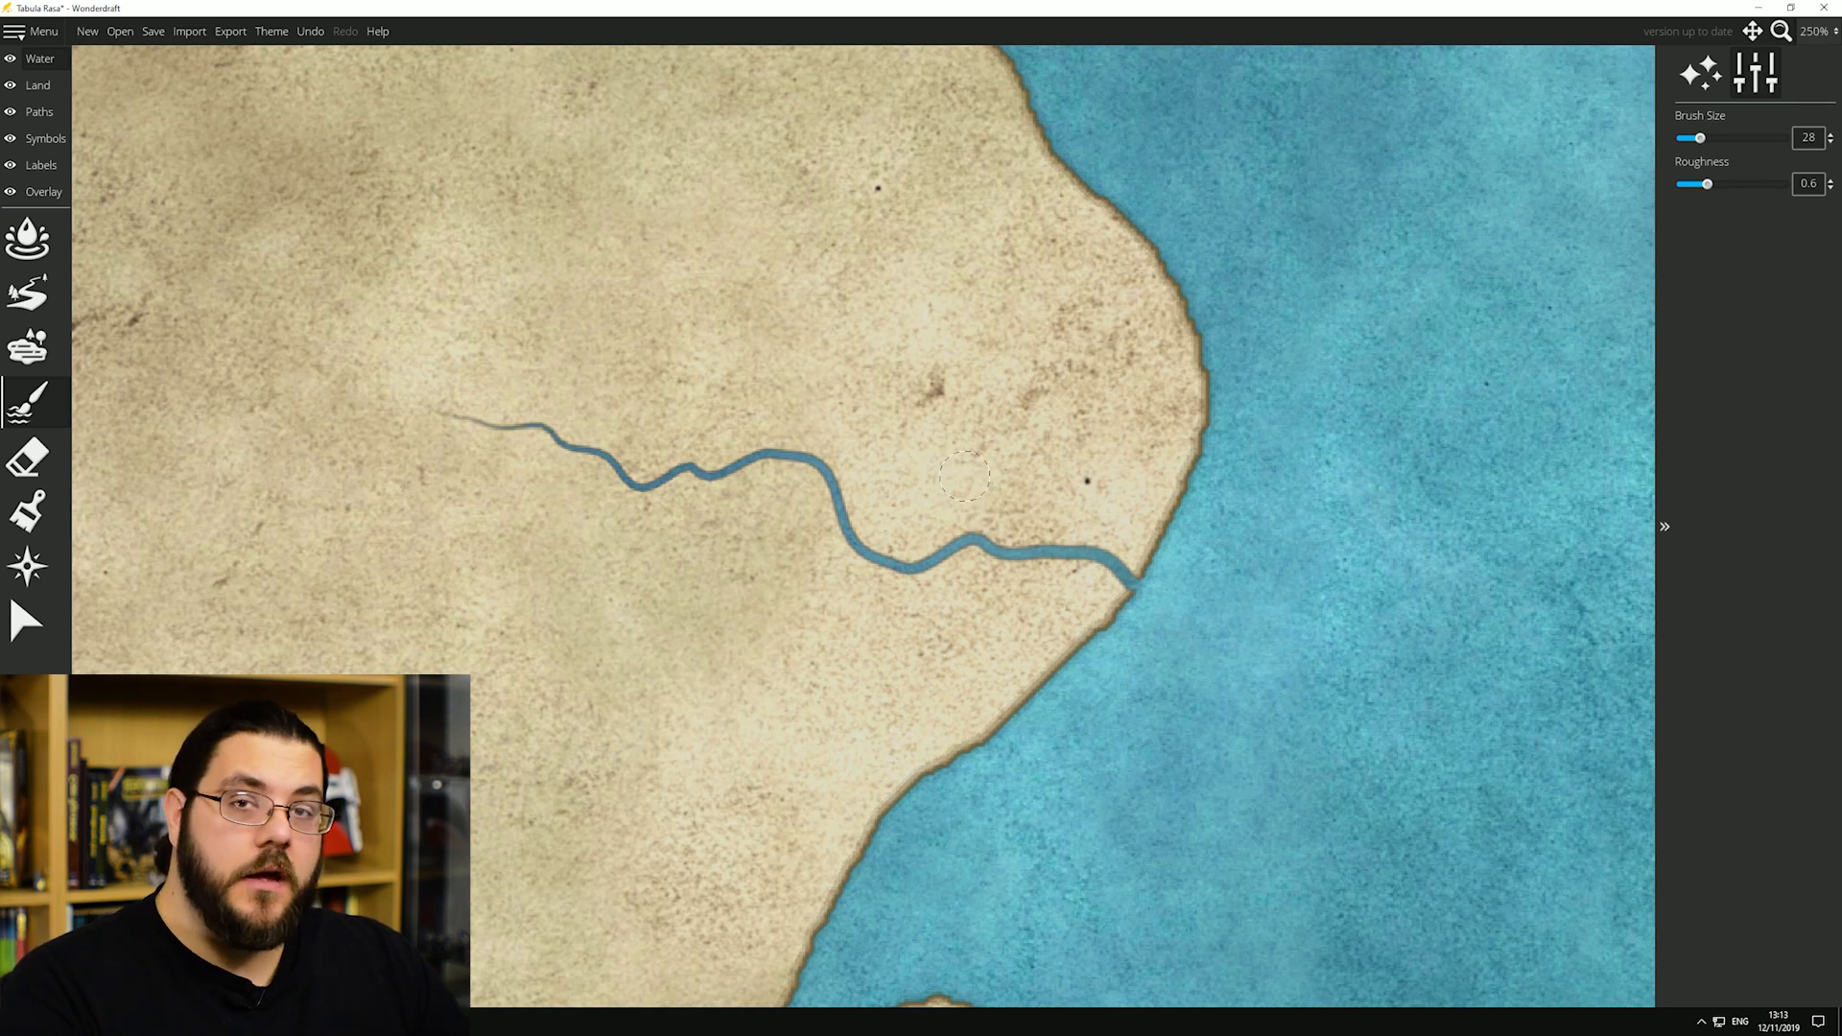
ctrl+scroll(917, 337, down, 8)
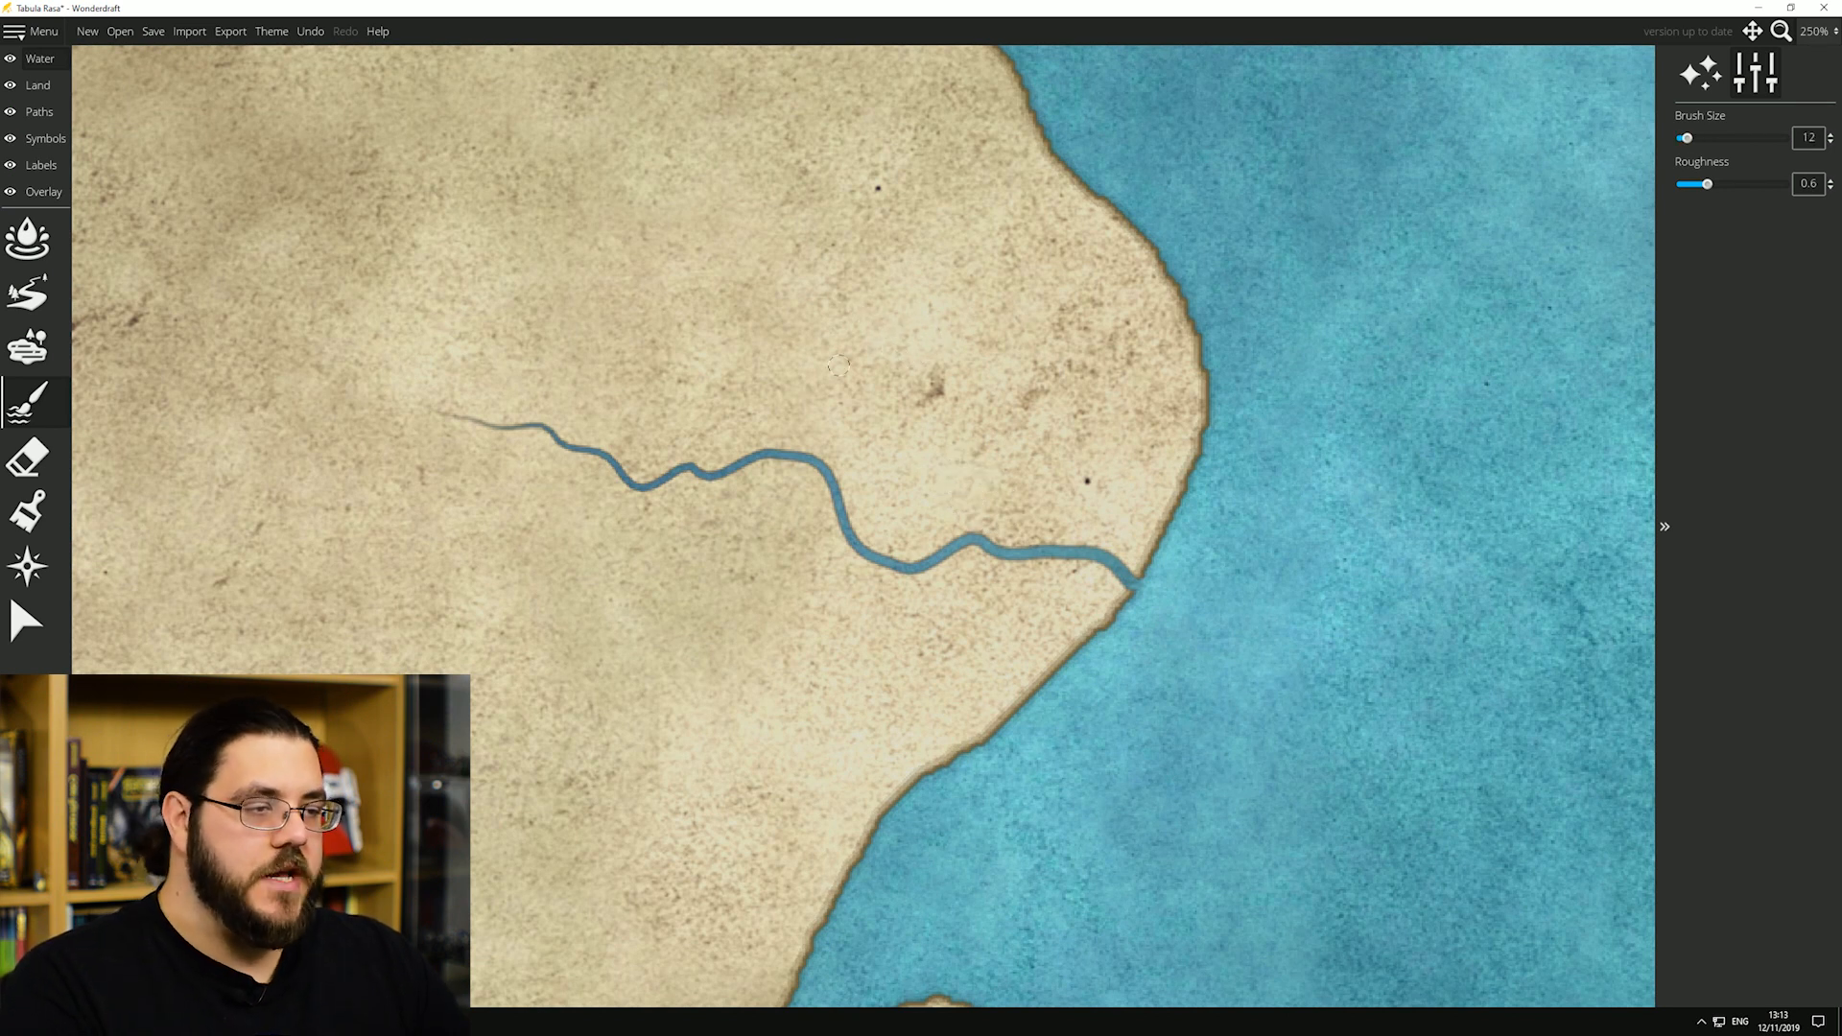
mouse_move(753, 307)
mouse_down()
mouse_move(788, 348)
mouse_move(800, 443)
mouse_move(822, 453)
mouse_up()
key(ctrl+z)
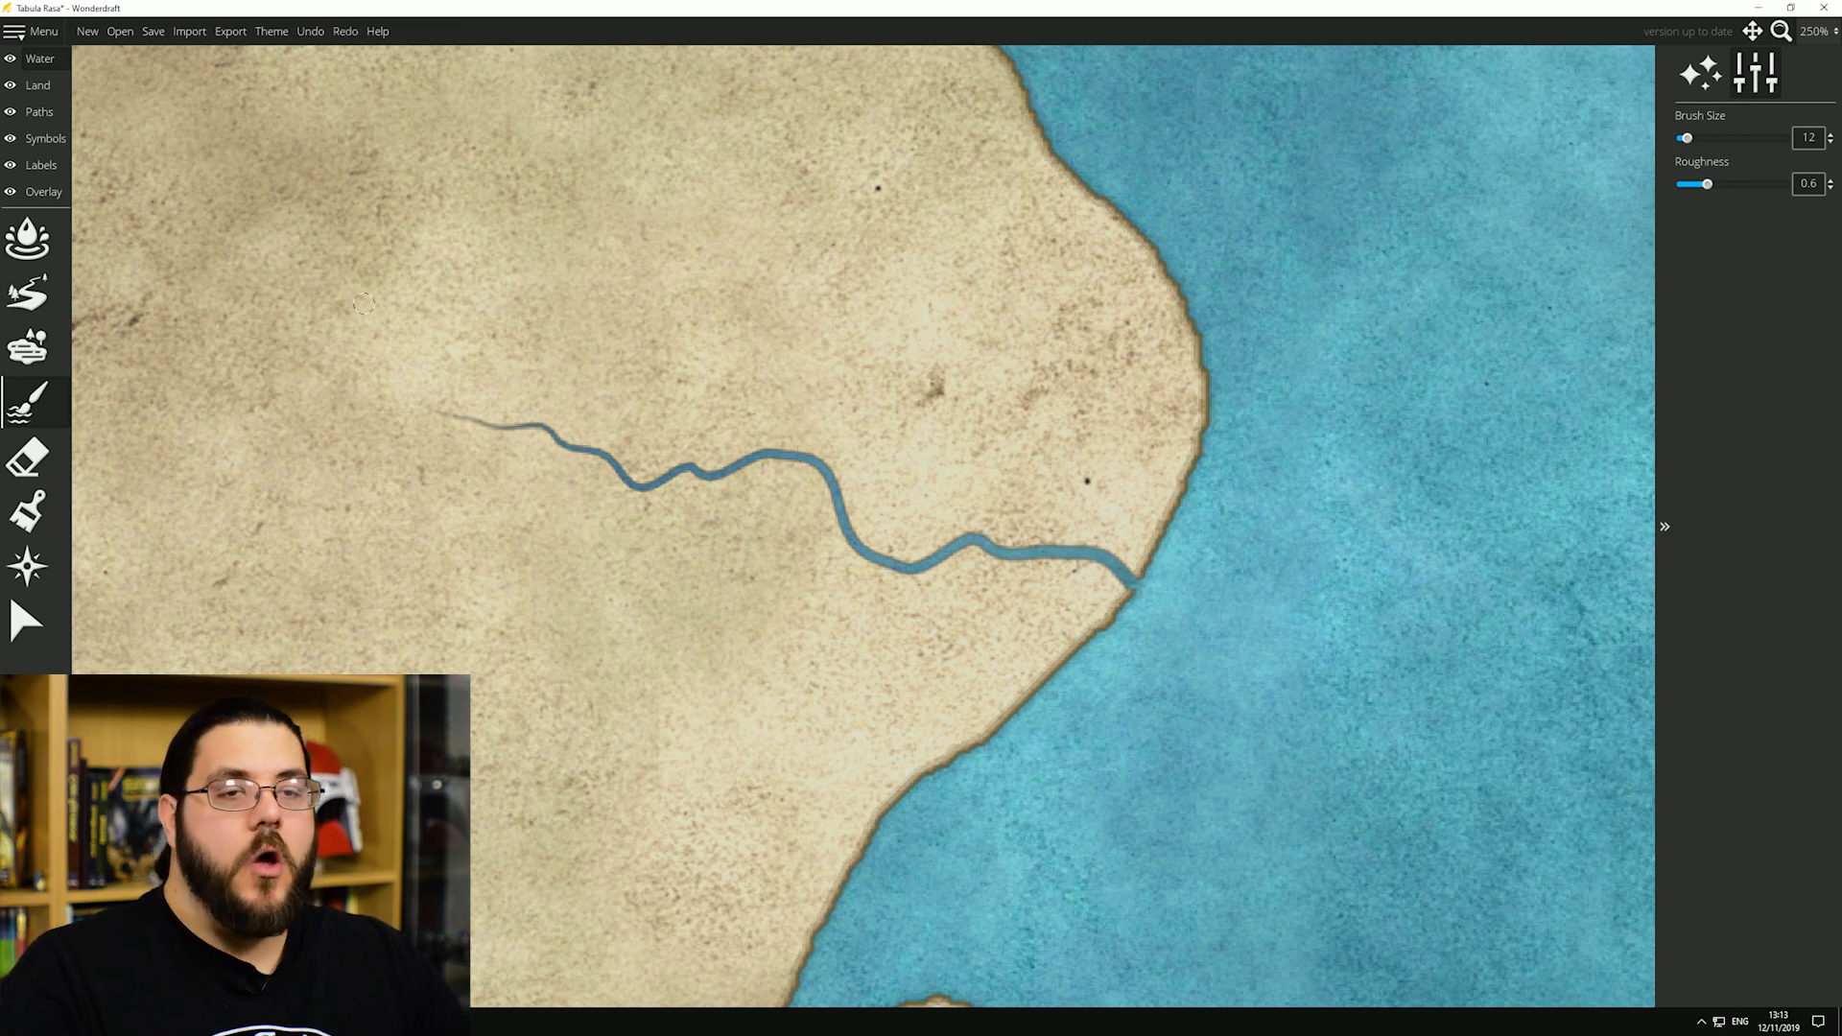
Step: Draw a tributary of width 8 joining the east coast river from the north with the River tool
click(27, 292)
mouse_move(756, 246)
mouse_down()
mouse_move(781, 449)
mouse_move(813, 456)
mouse_up()
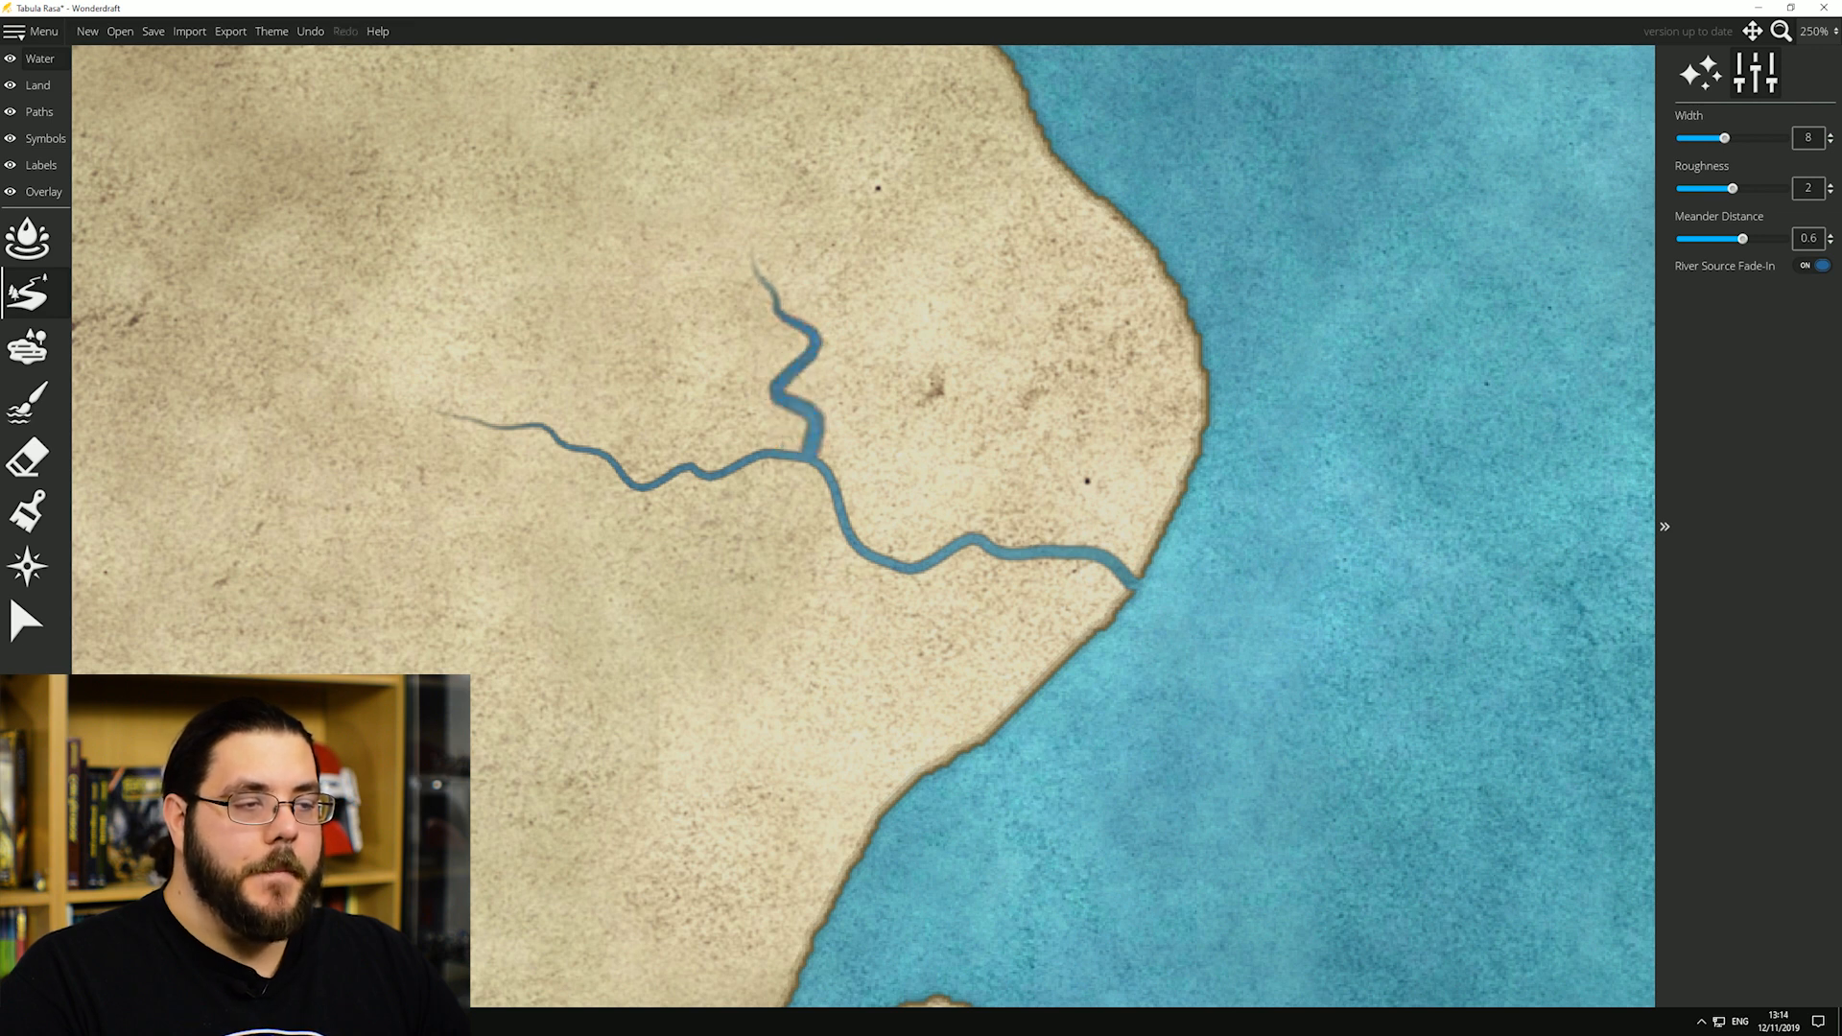
scroll(1180, 383, down, 5)
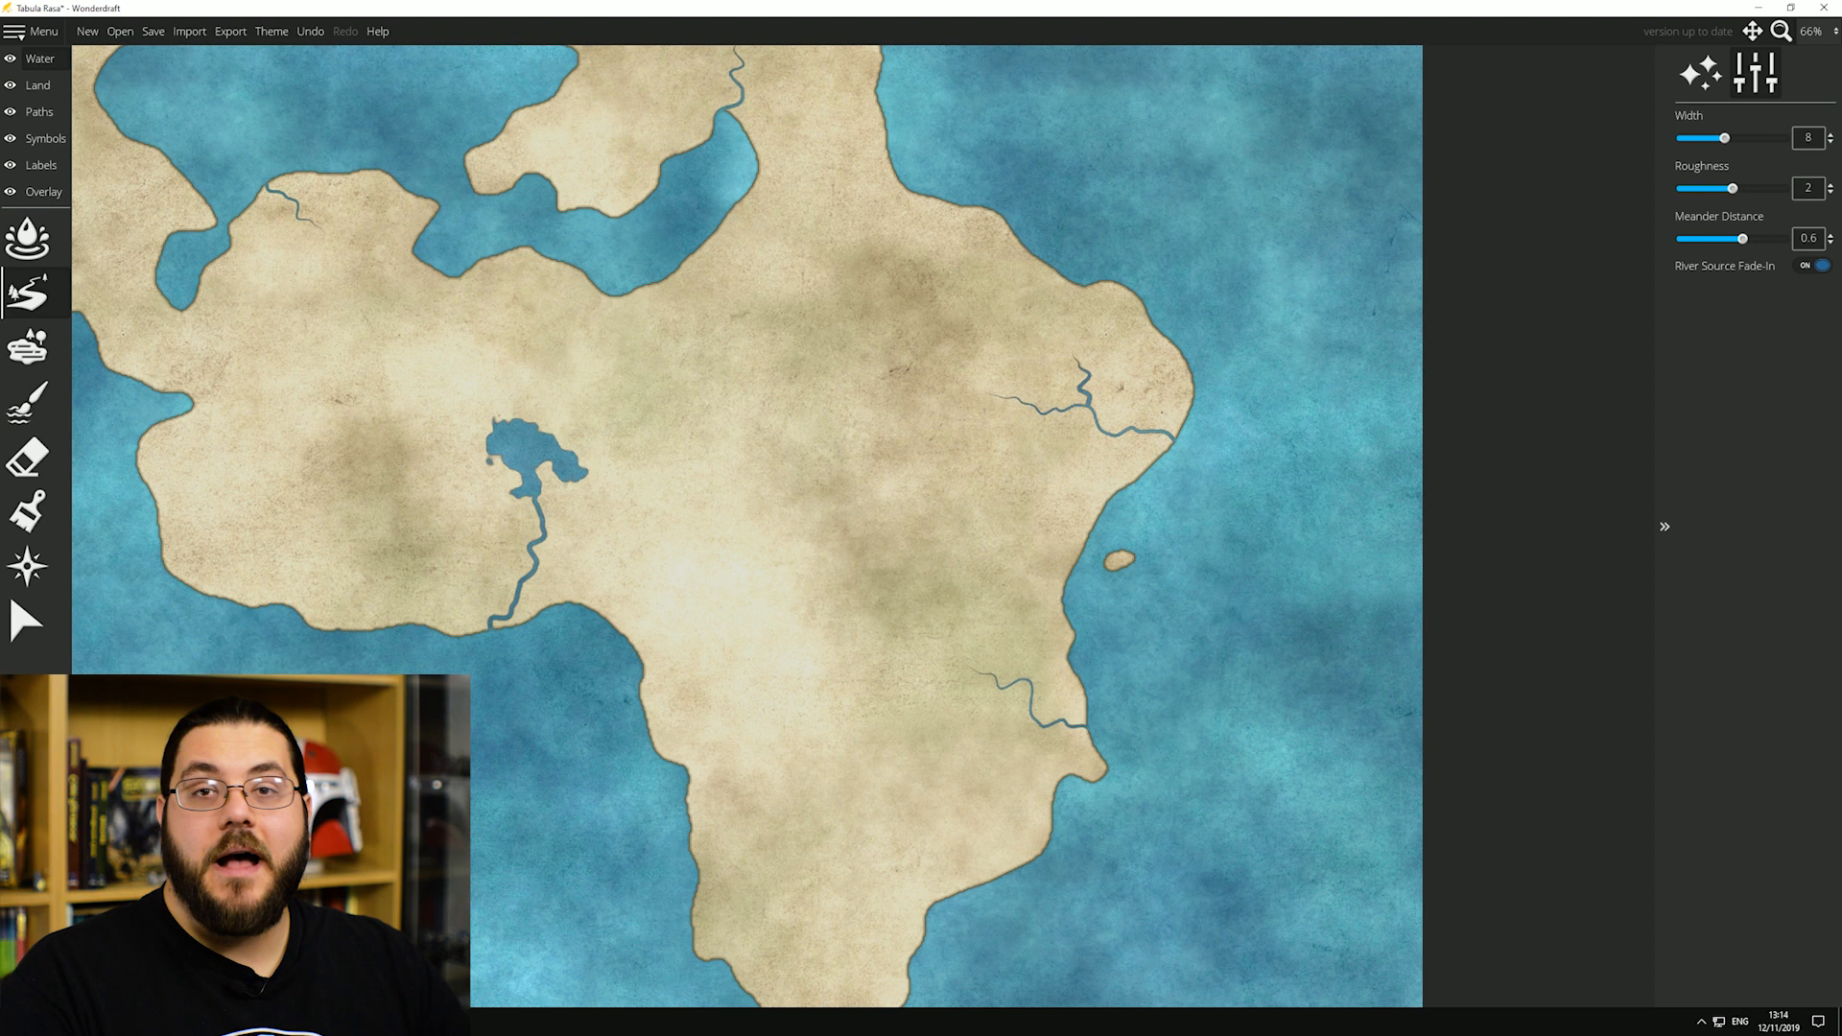
Step: Set the river width to 5
drag(1724, 138, 1702, 138)
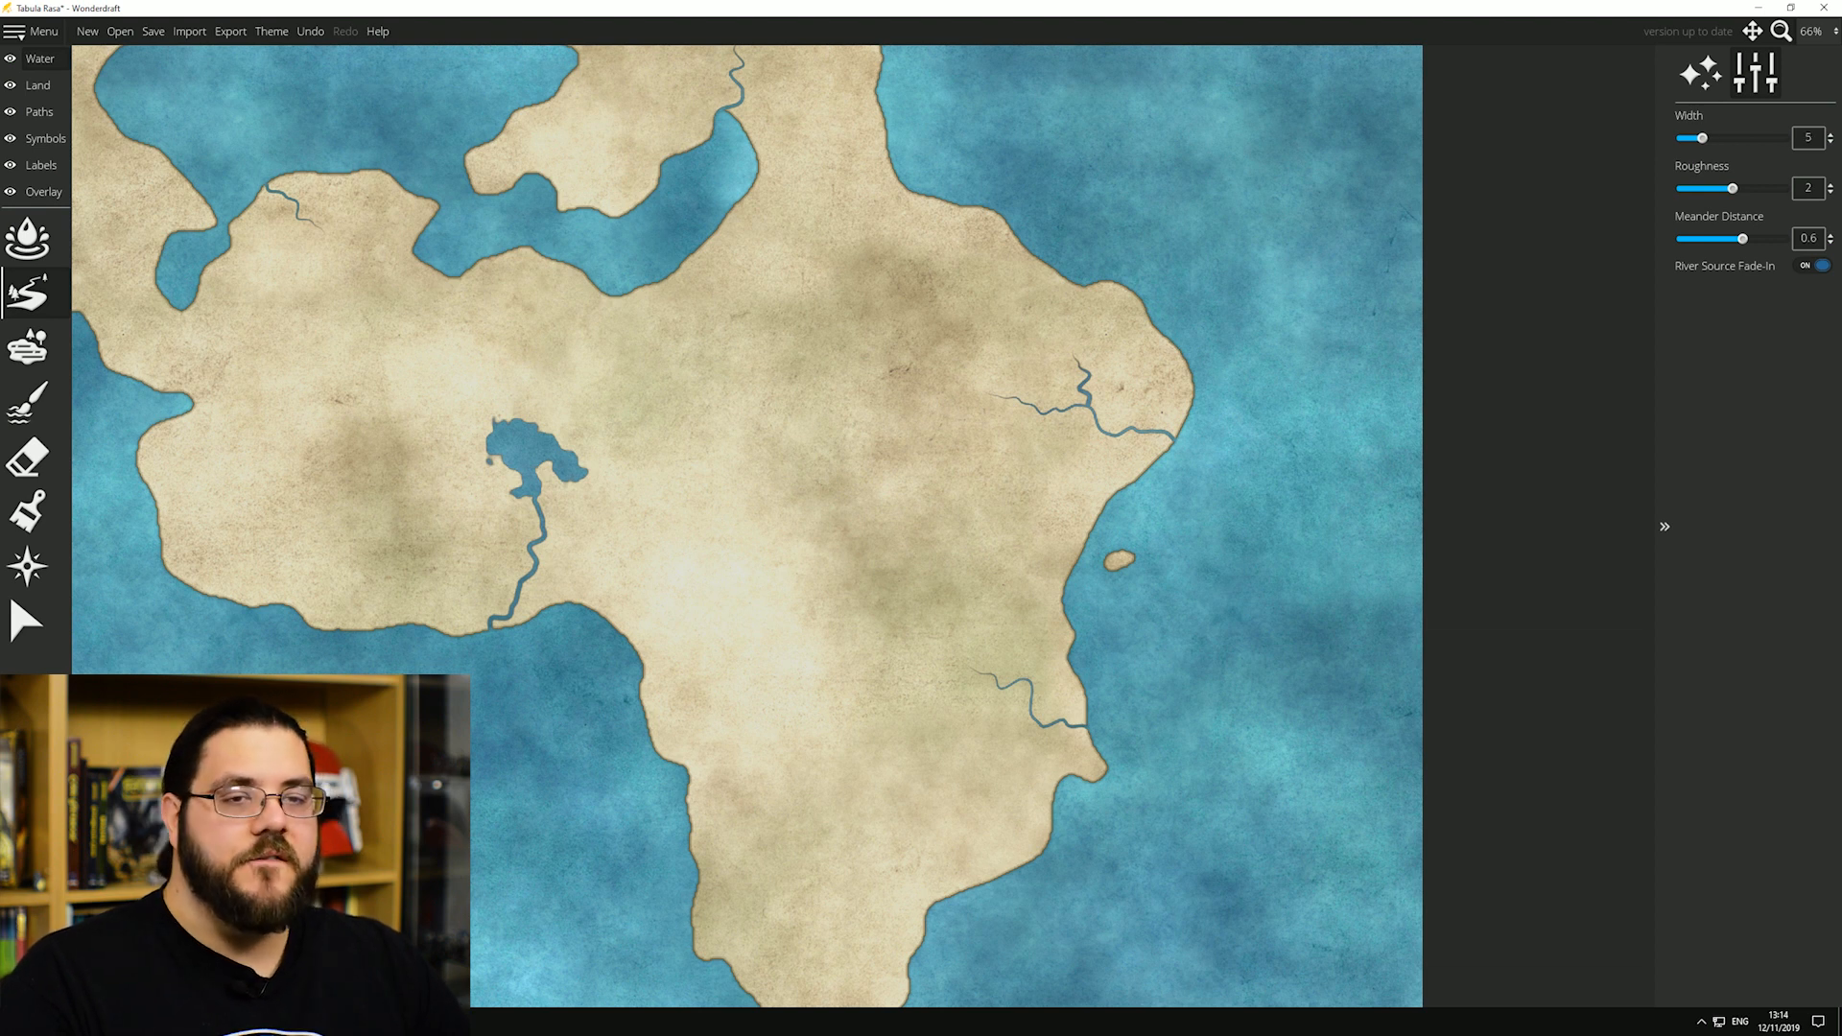
scroll(850, 494, down, 2)
scroll(823, 313, up, 2)
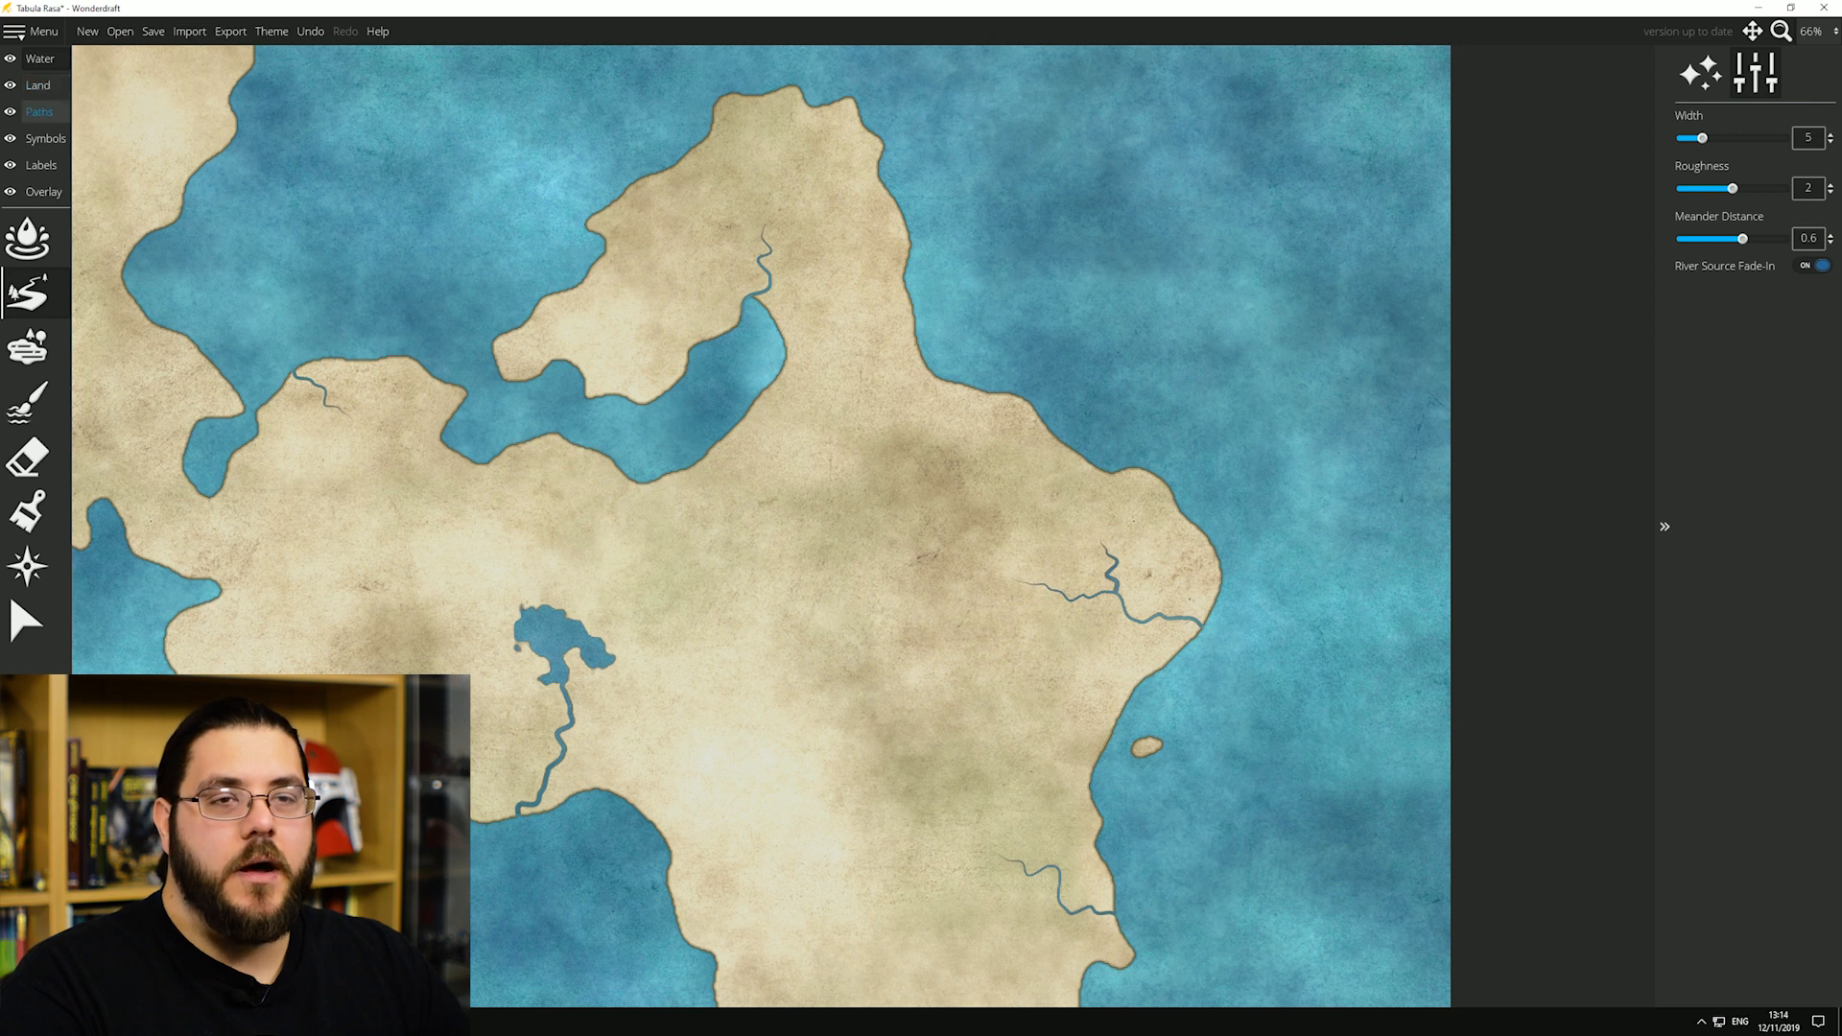
Step: Paint sketched mountain ranges on the northern peninsula and inland of the east coast river with the Mountain Brush at symbol scale 65
click(43, 138)
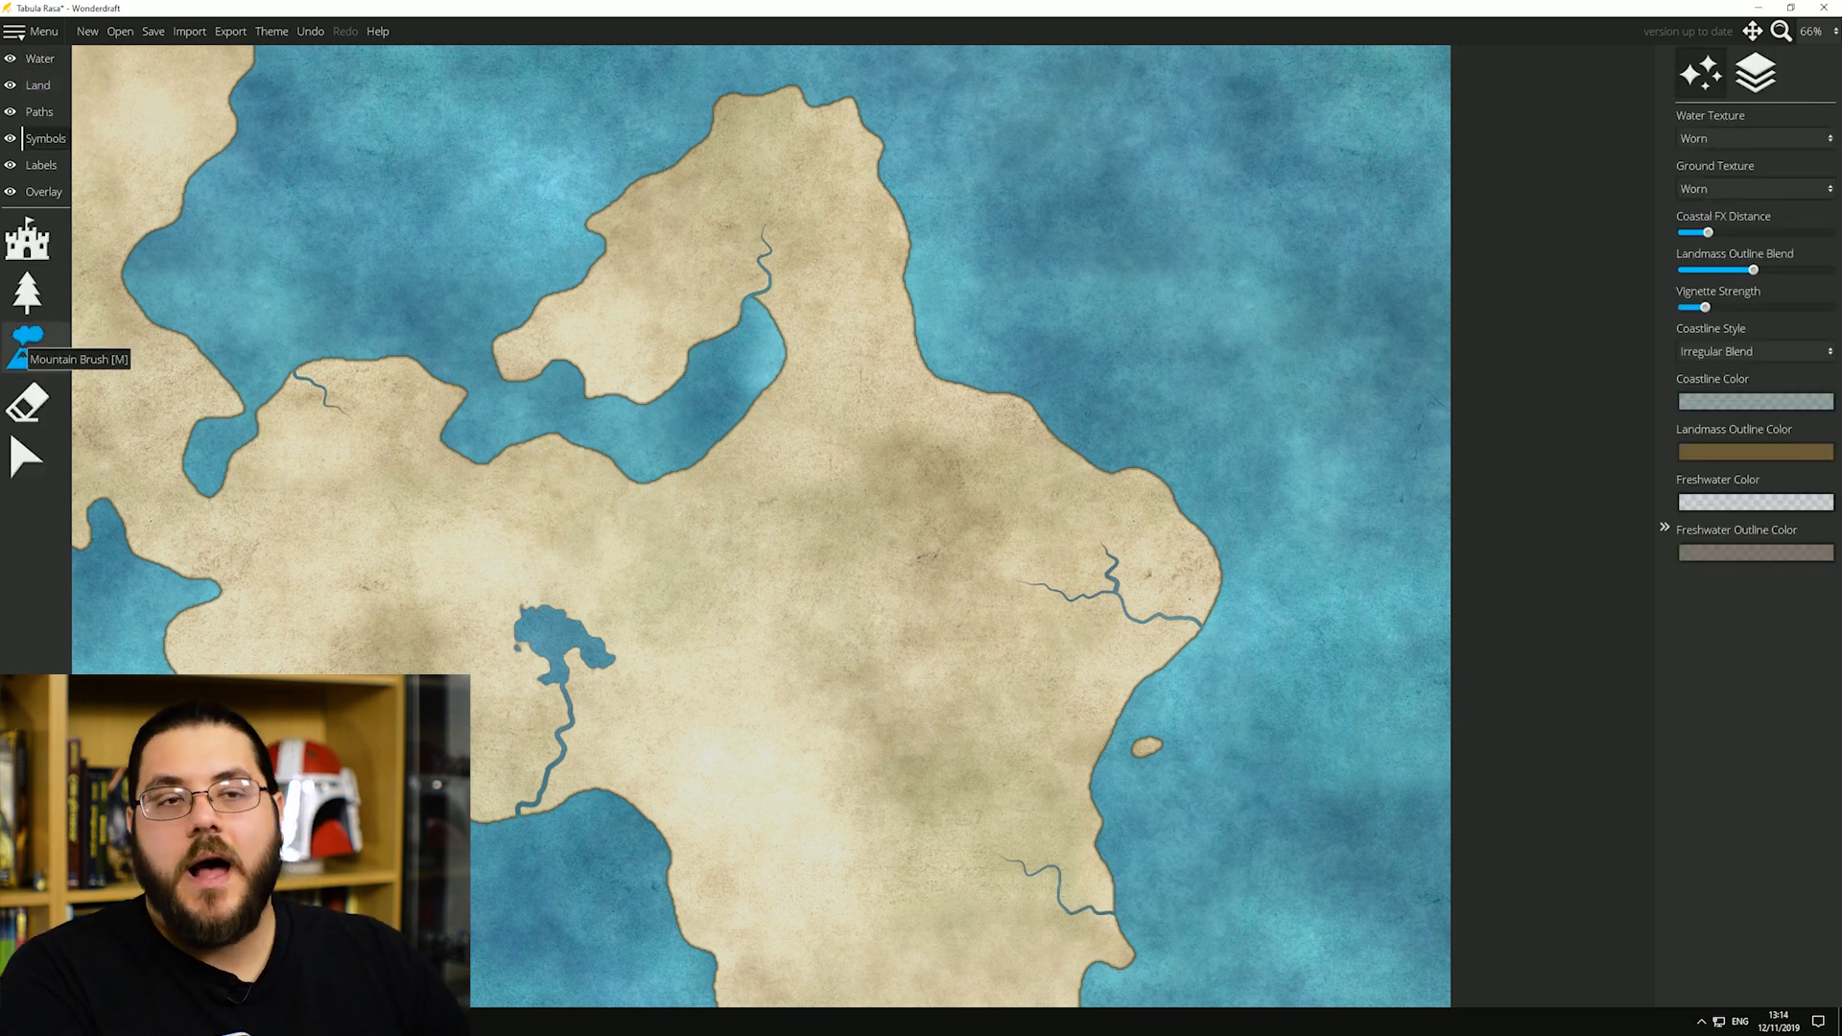
click(26, 348)
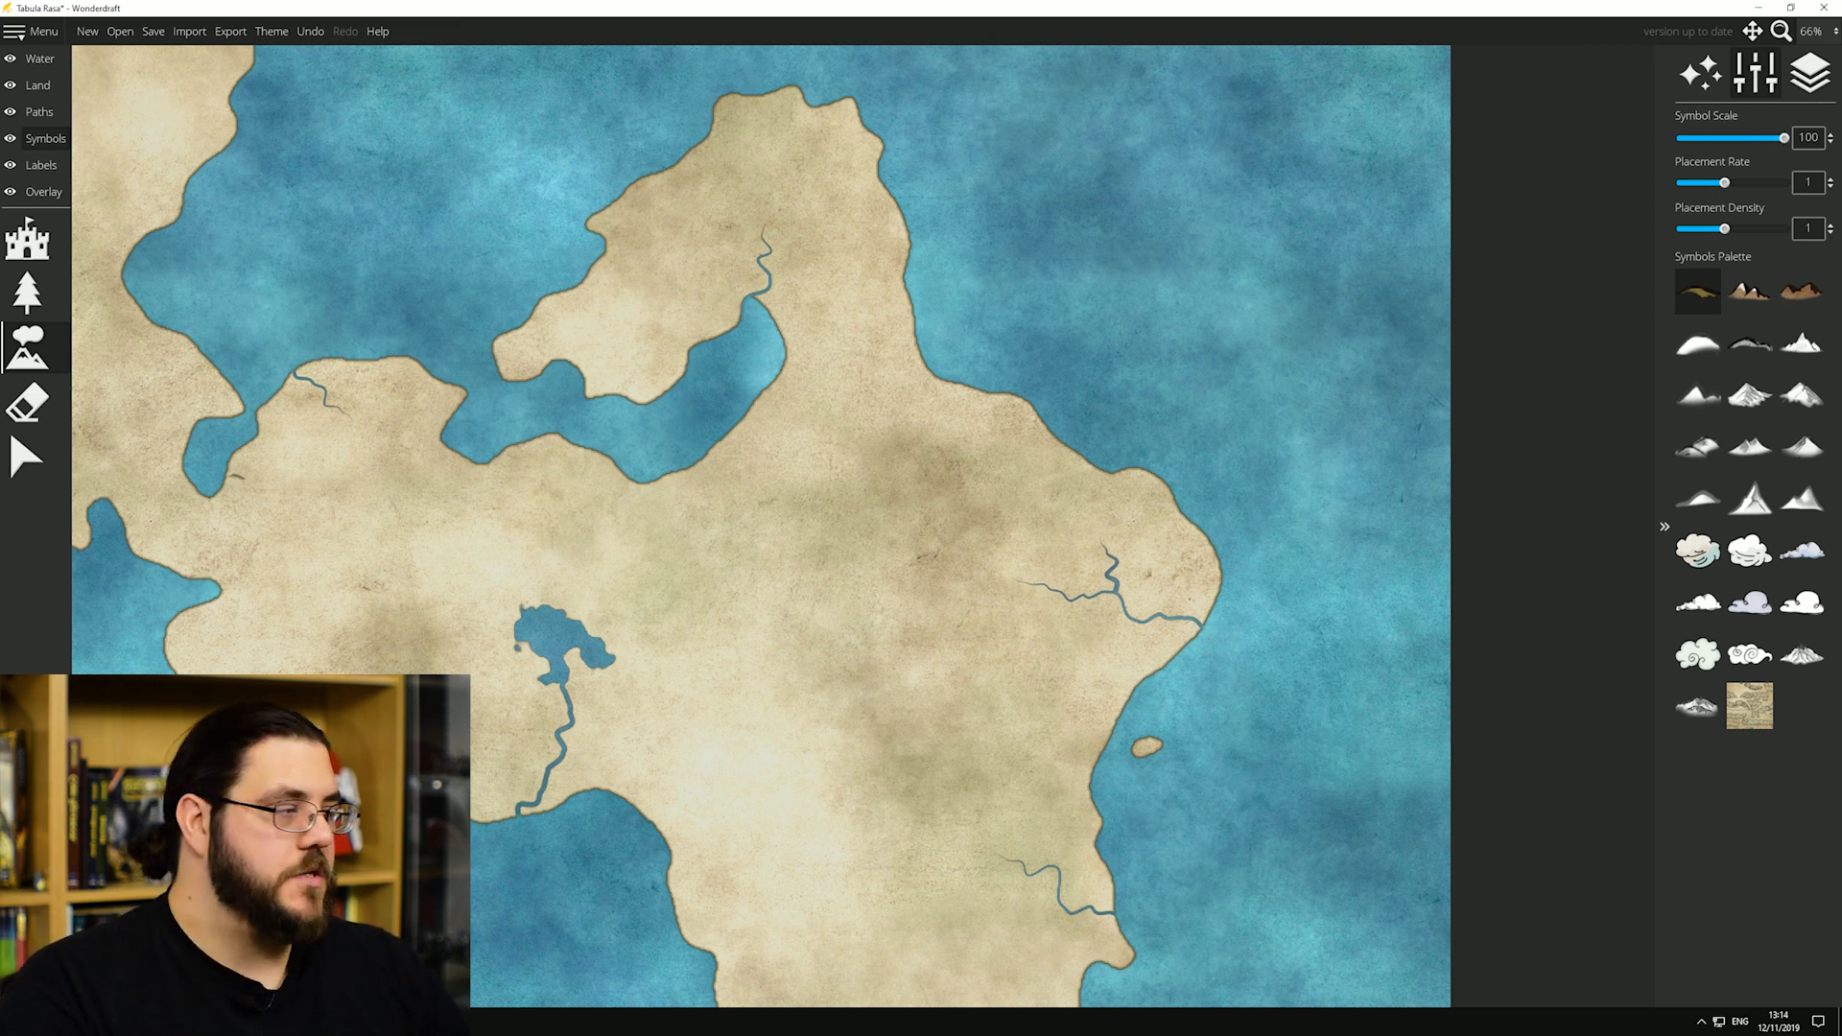
click(1749, 394)
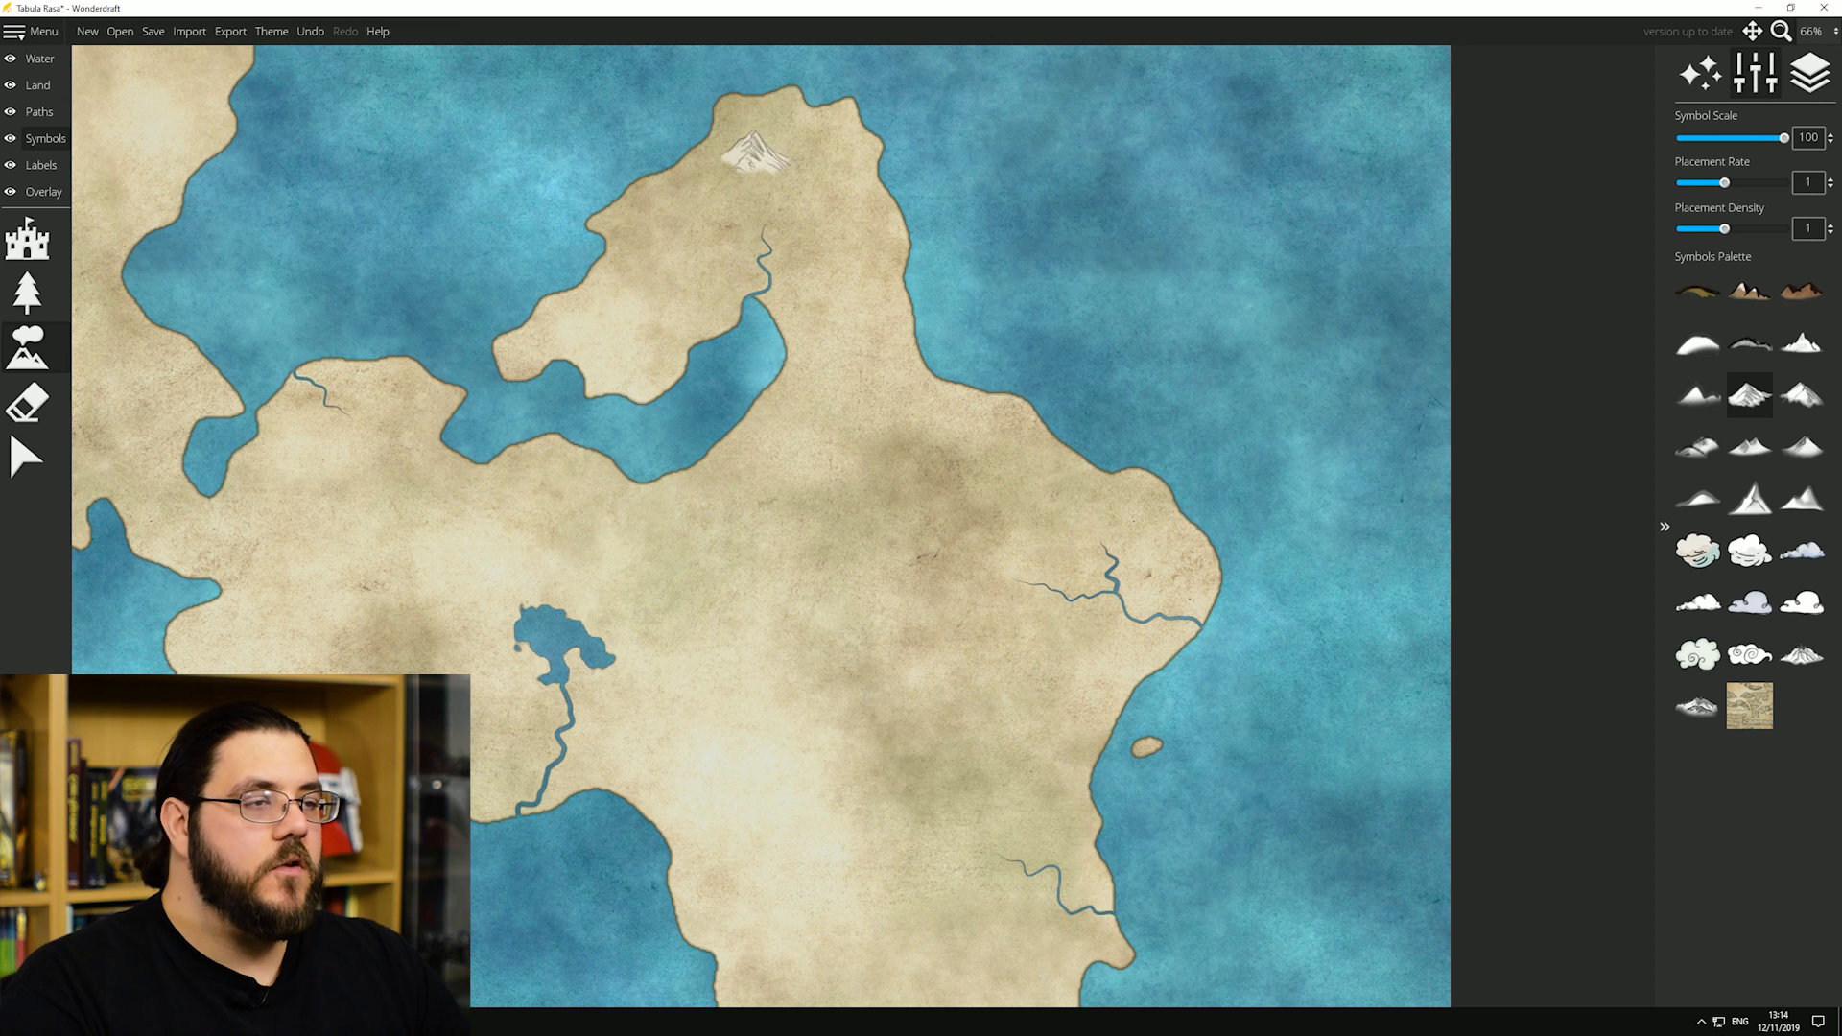
click(763, 192)
key(ctrl+z)
scroll(753, 136, down, 3)
scroll(753, 138, down, 4)
mouse_move(758, 142)
mouse_down()
mouse_move(769, 221)
mouse_move(820, 254)
mouse_up()
mouse_move(962, 489)
mouse_down()
mouse_move(1048, 627)
mouse_move(1084, 619)
mouse_move(1104, 553)
mouse_move(1130, 552)
mouse_move(1031, 519)
mouse_up()
drag(849, 619, 964, 387)
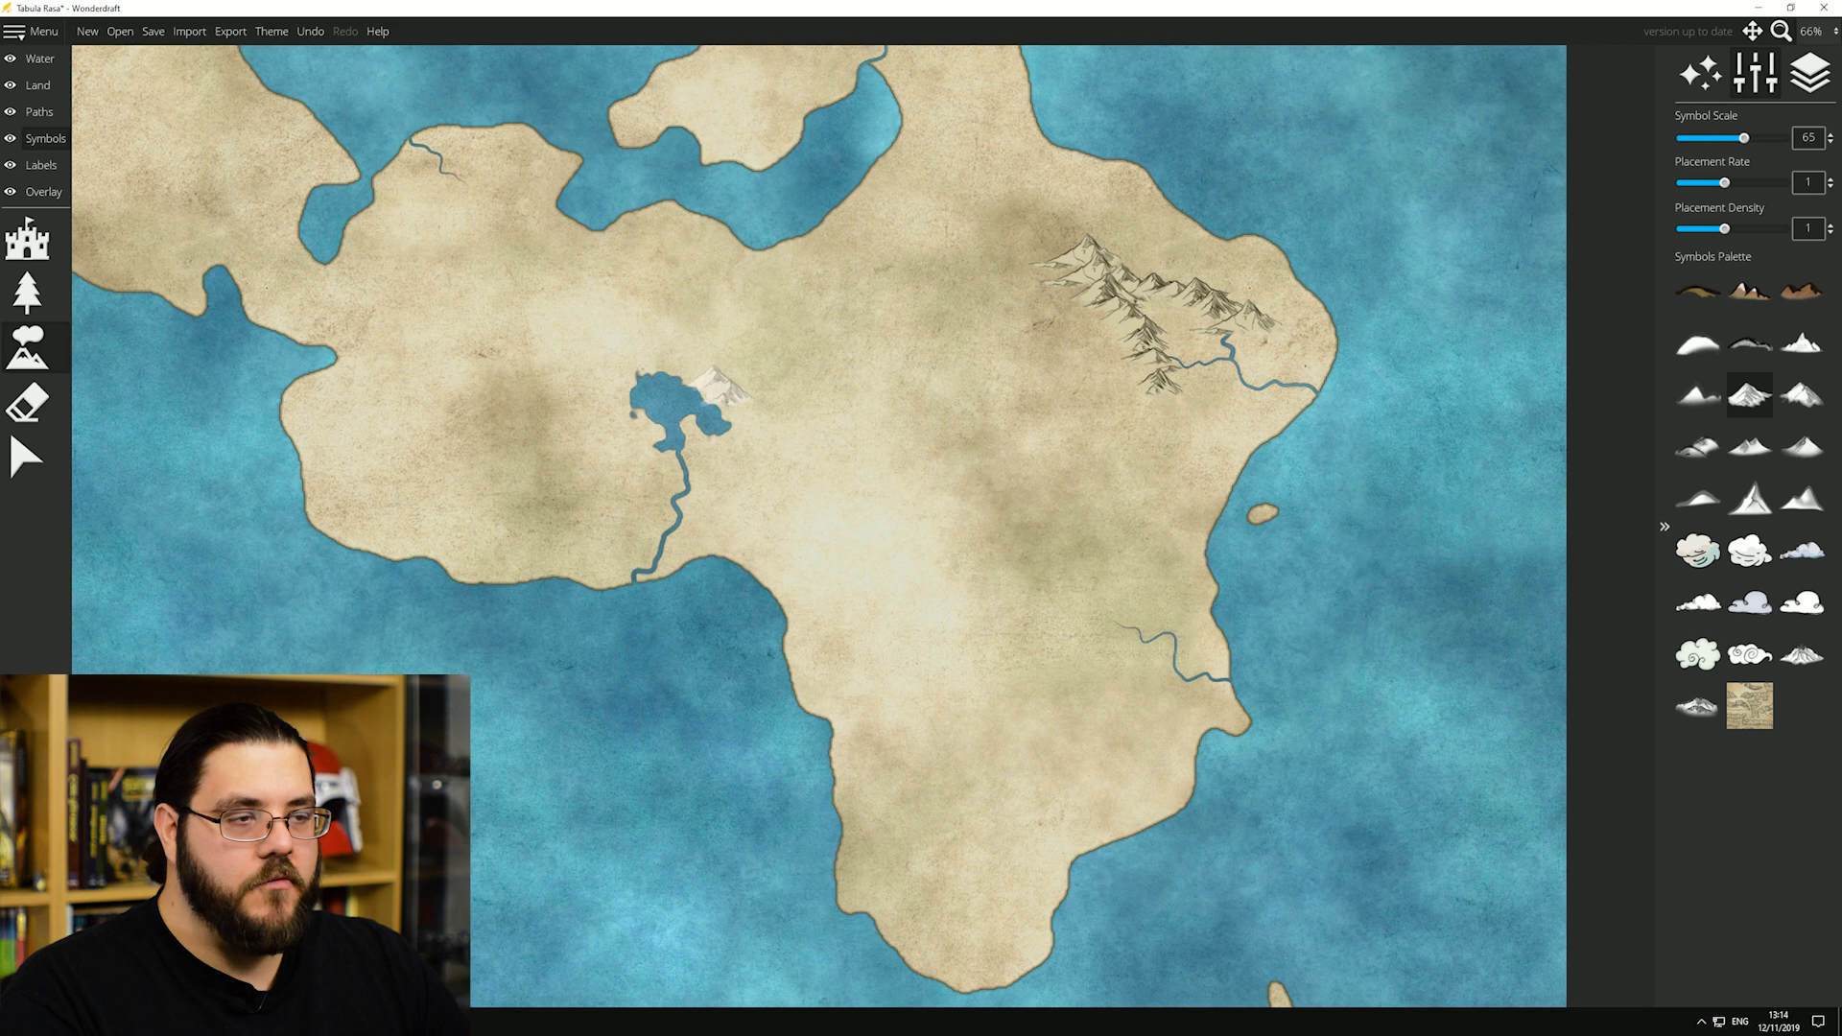
Step: Paint mountain ranges northwest of the southern river's lake, near the southeastern river and across the northwestern landmass, lowering the symbol scale to 35
mouse_move(559, 306)
mouse_down()
mouse_move(612, 345)
mouse_move(686, 348)
mouse_up()
drag(629, 291, 862, 454)
drag(710, 336, 659, 370)
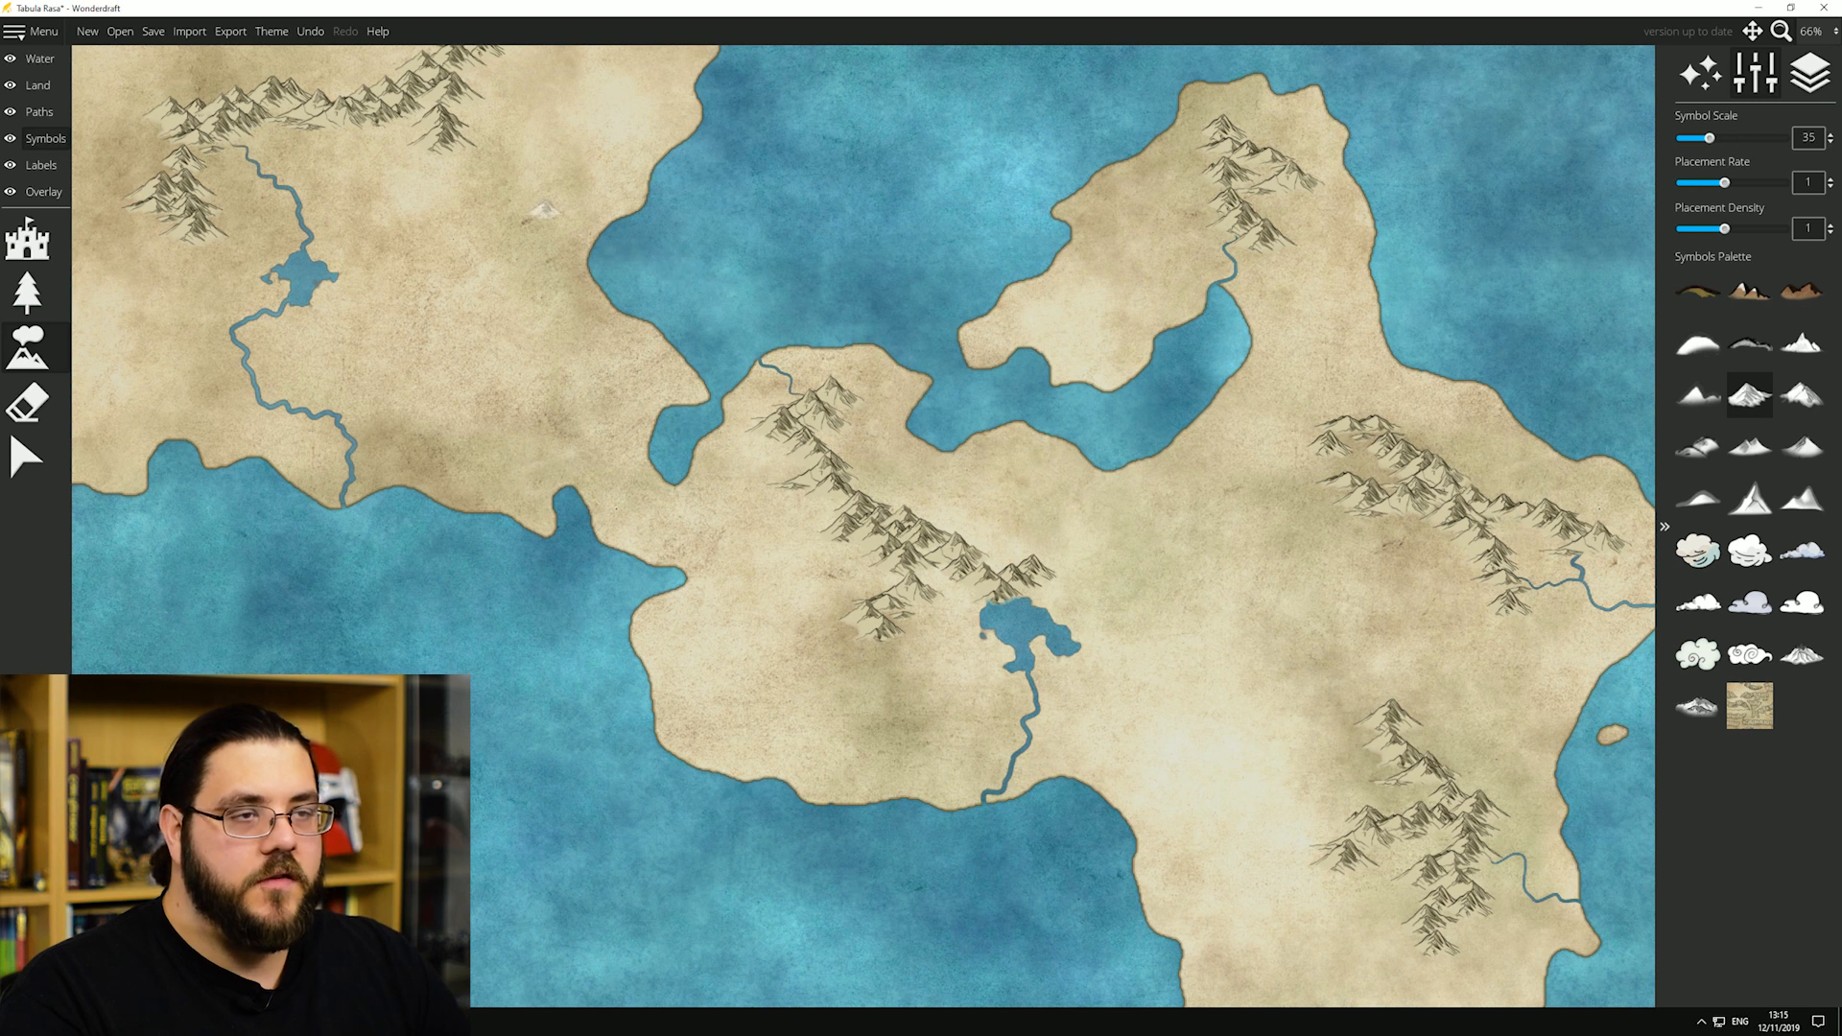
drag(549, 159, 736, 351)
key(ctrl+z)
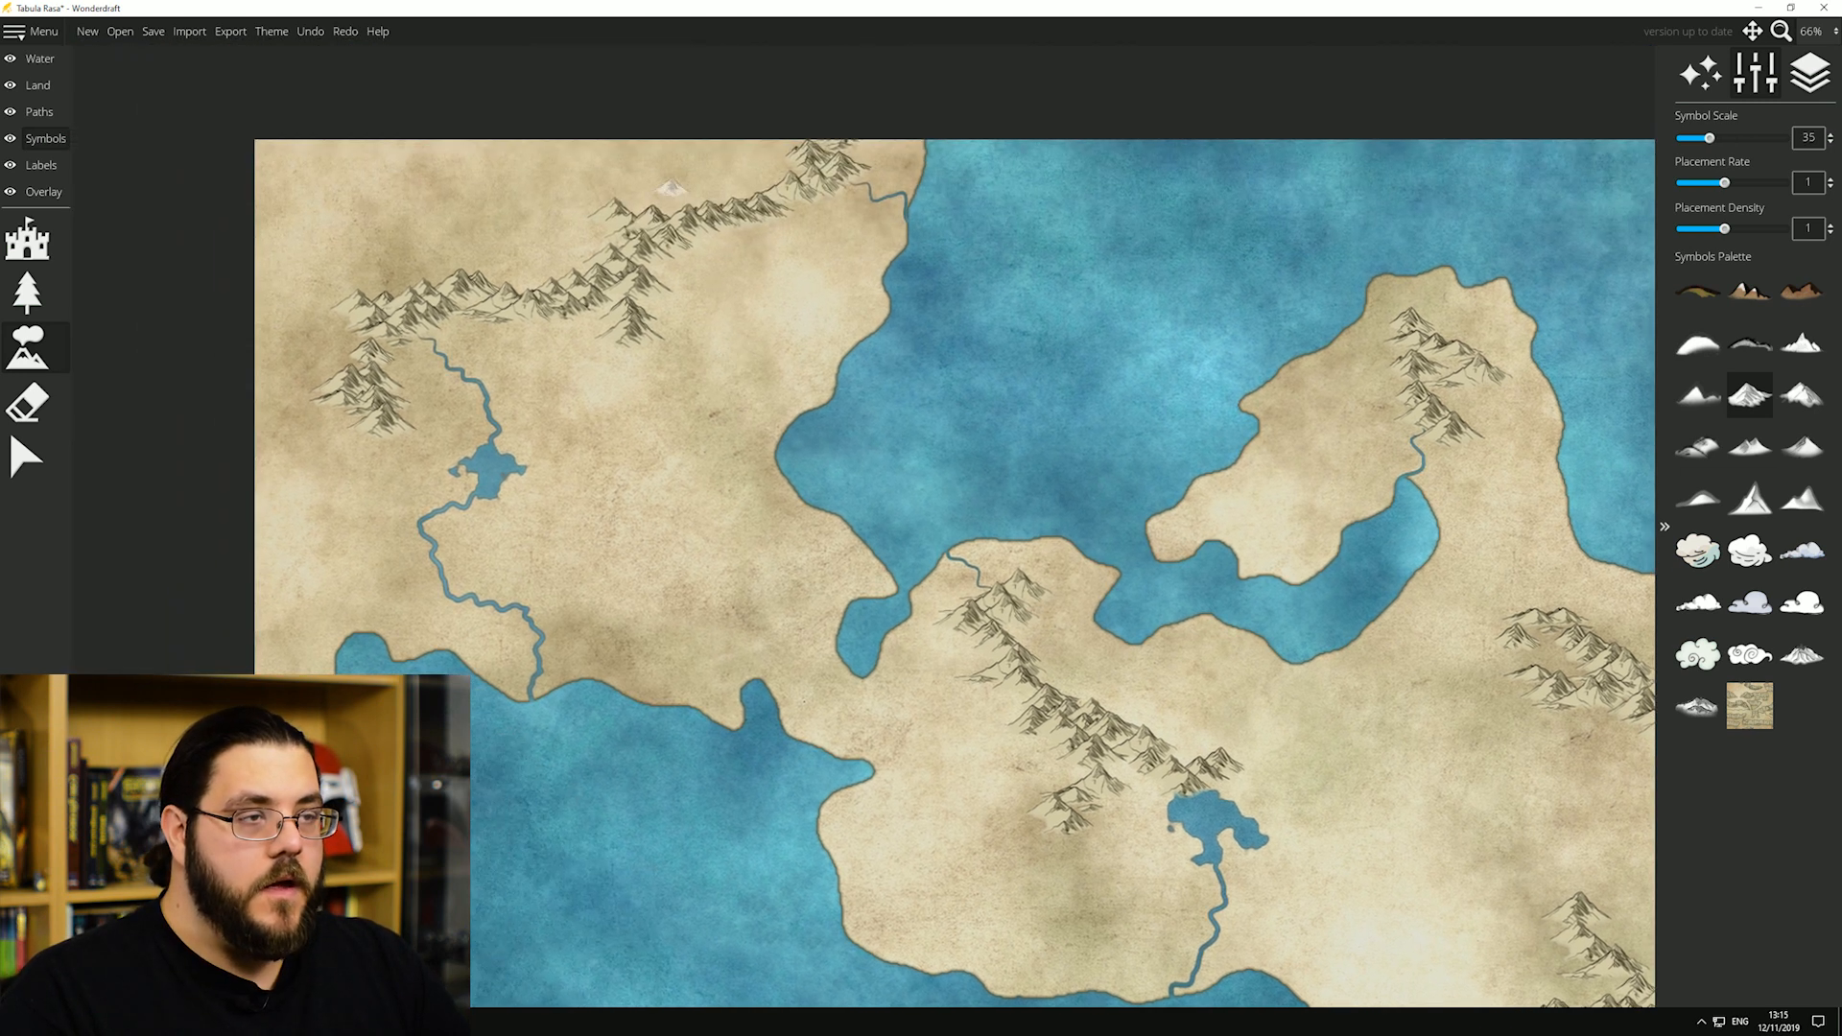
Step: Thicken the northwestern, central, northern and eastern ranges with smaller mountains at symbol scales 35 and 30
drag(707, 244, 683, 256)
mouse_move(765, 178)
mouse_down()
mouse_move(526, 284)
mouse_move(558, 331)
mouse_move(591, 316)
mouse_up()
drag(1021, 623, 1052, 665)
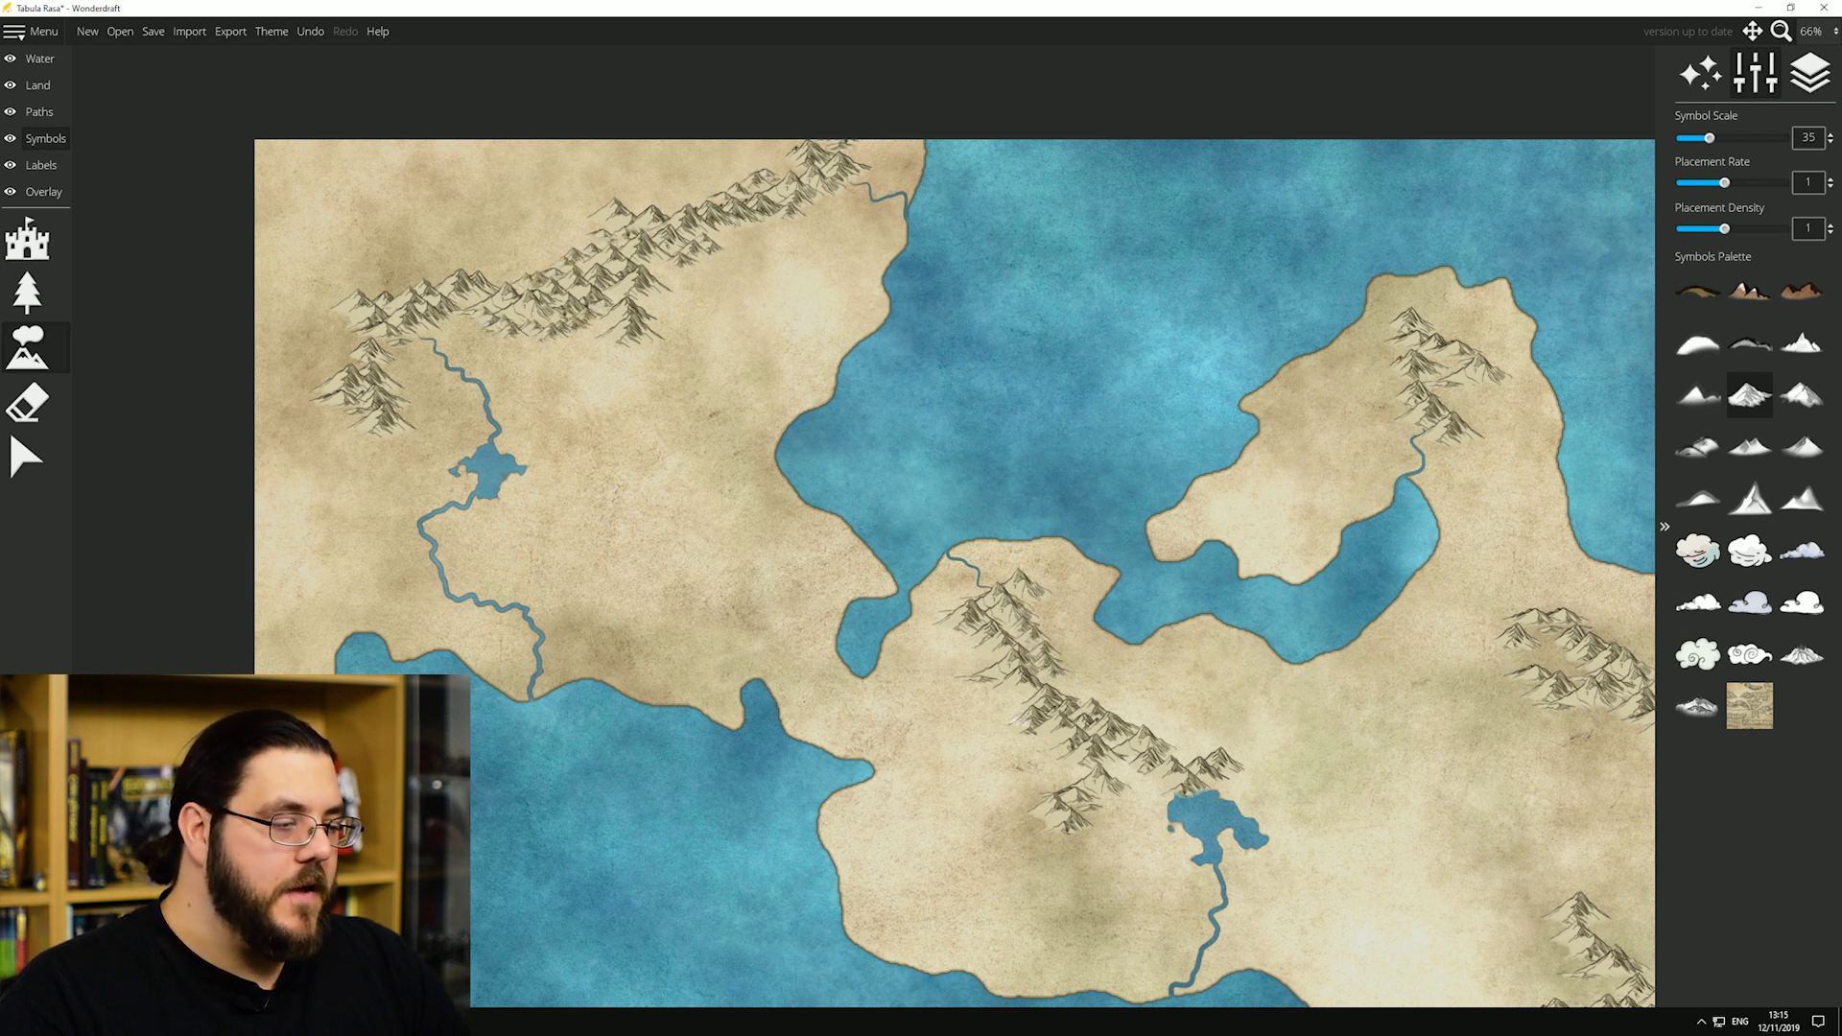
mouse_move(1402, 351)
mouse_down()
mouse_move(1402, 414)
mouse_move(1470, 412)
mouse_move(1447, 388)
mouse_up()
key(bracketleft)
drag(1418, 459, 1272, 249)
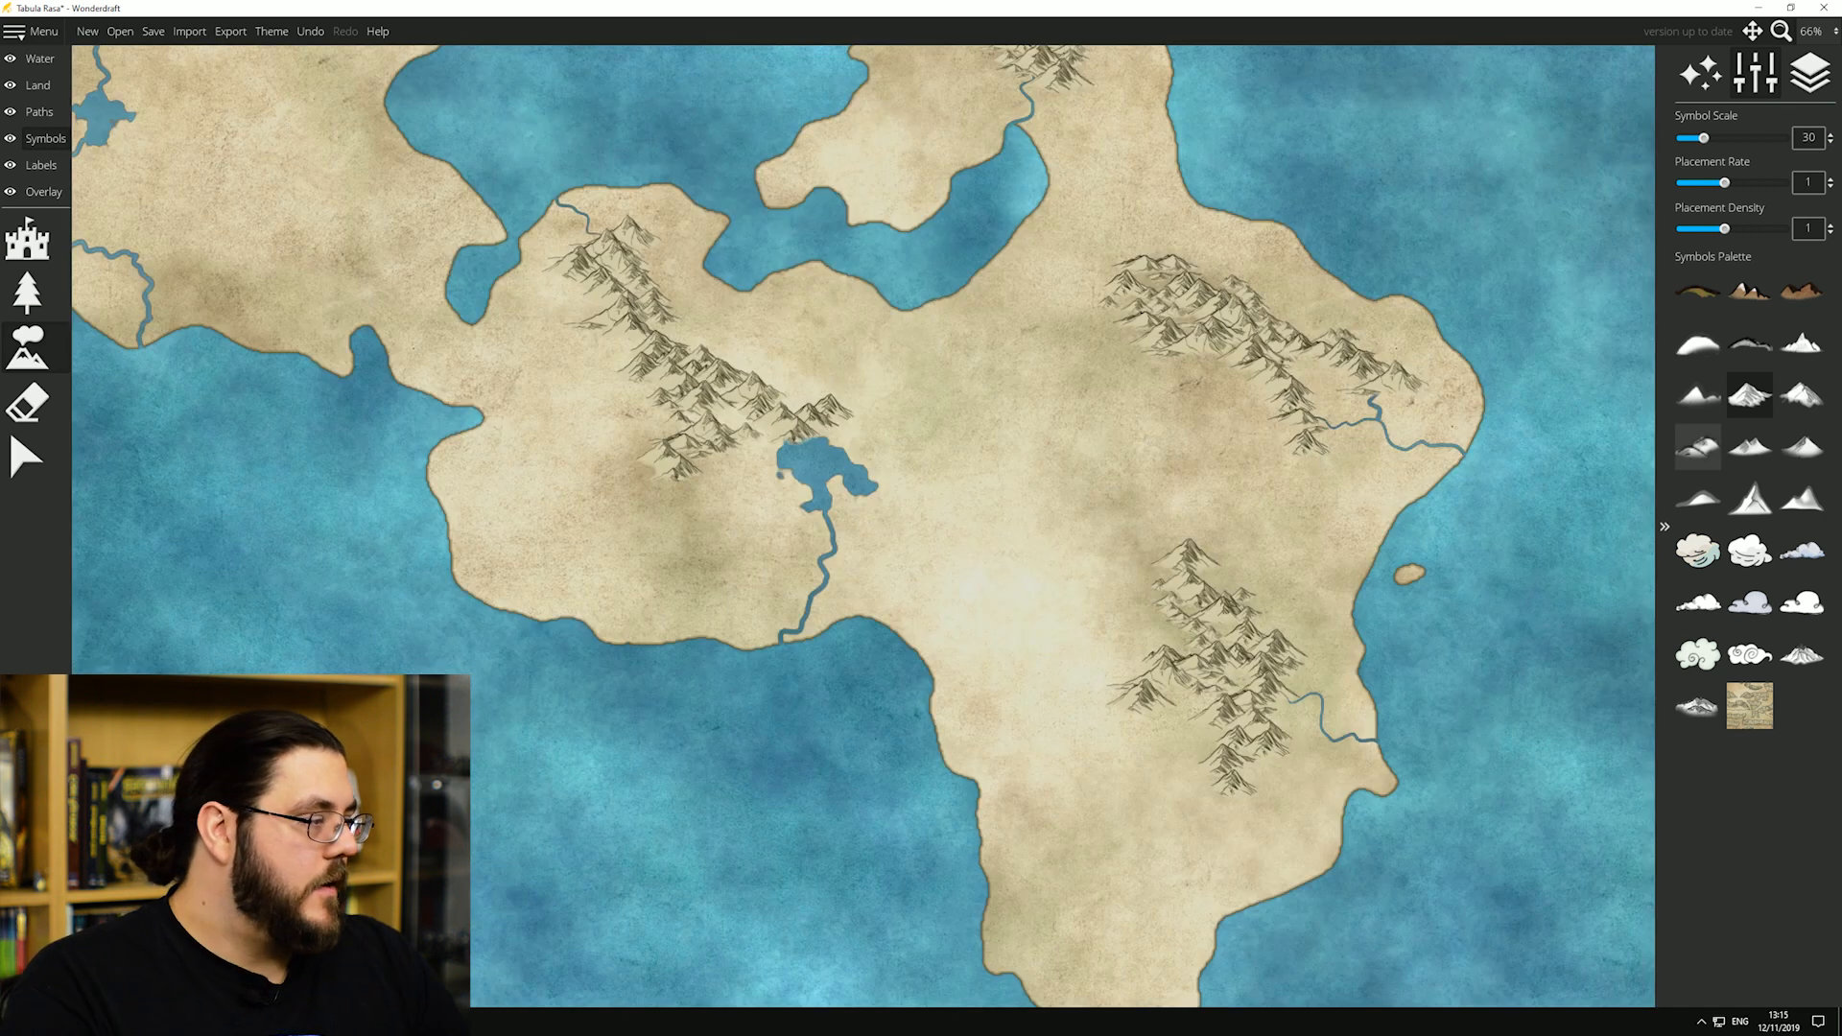
Step: Scatter small hill symbols at scale 75 around the northern peninsula's mountains and along both sides of the northeastern range
click(1698, 447)
drag(1055, 384, 1115, 660)
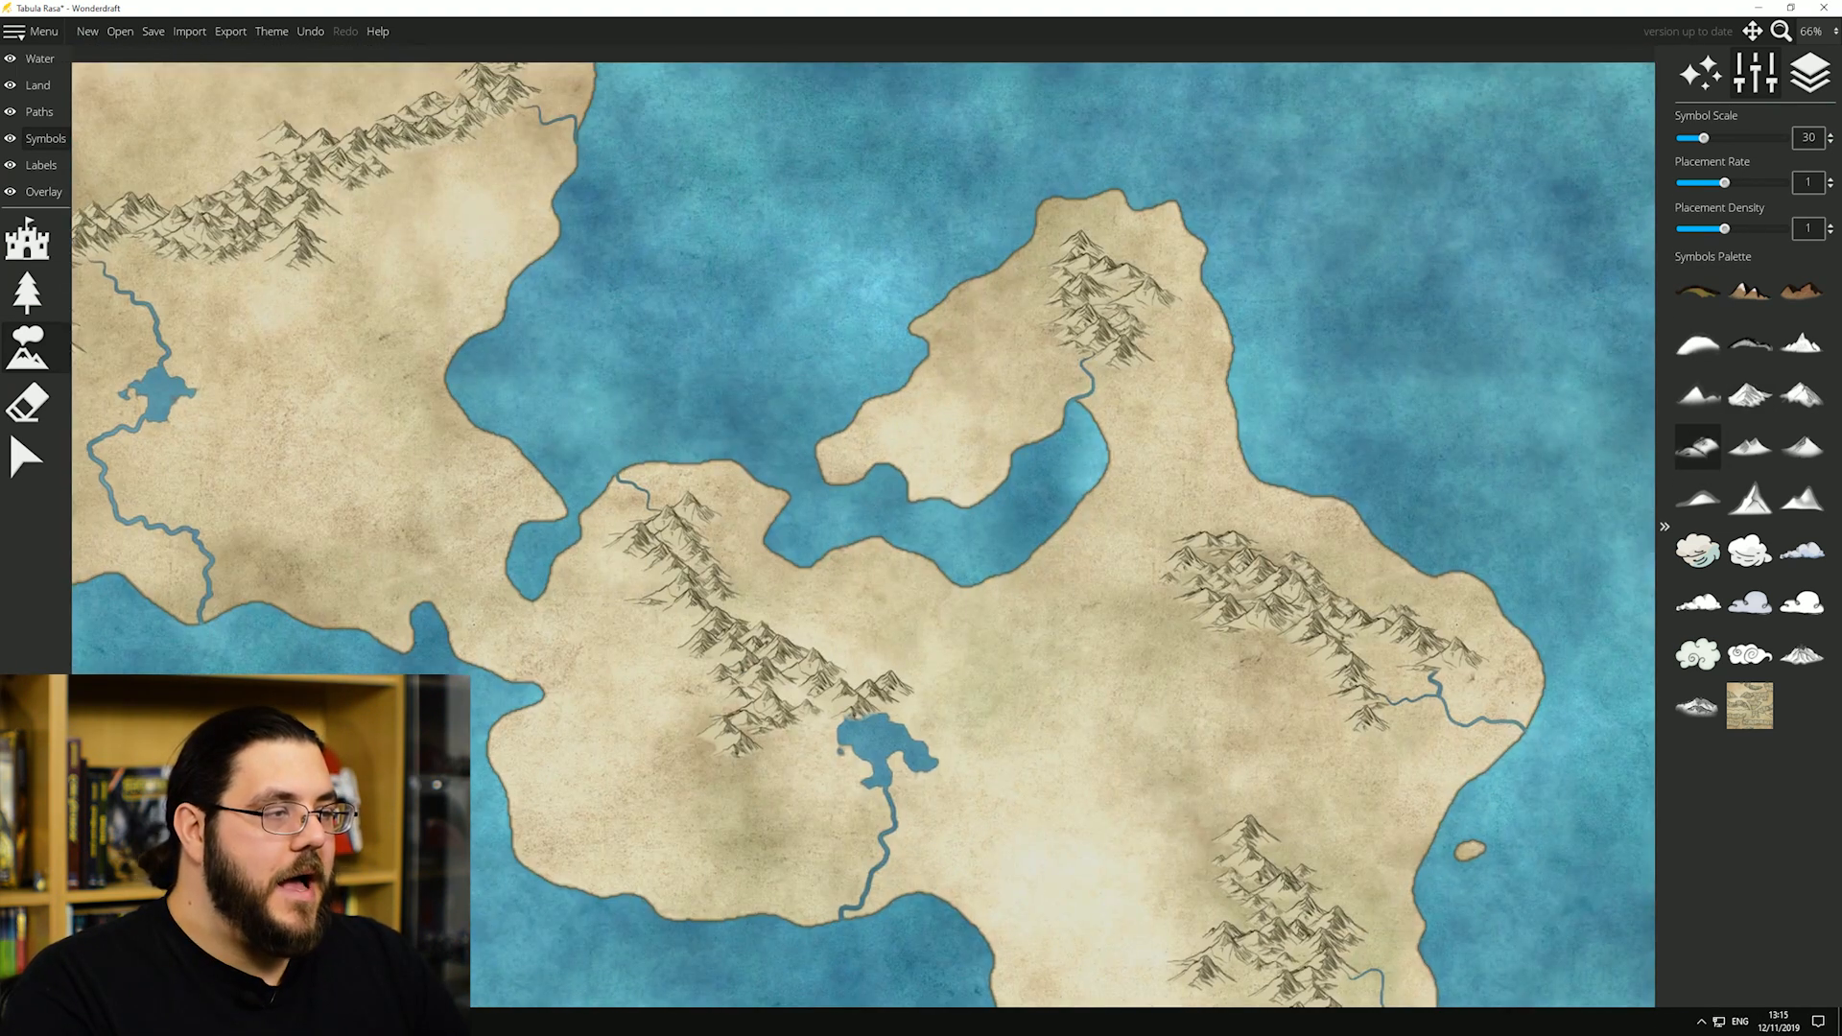
key(ctrl+z)
key(bracketright)
key(bracketright)
key(bracketright)
key(bracketright)
key(bracketright)
key(bracketright)
key(bracketright)
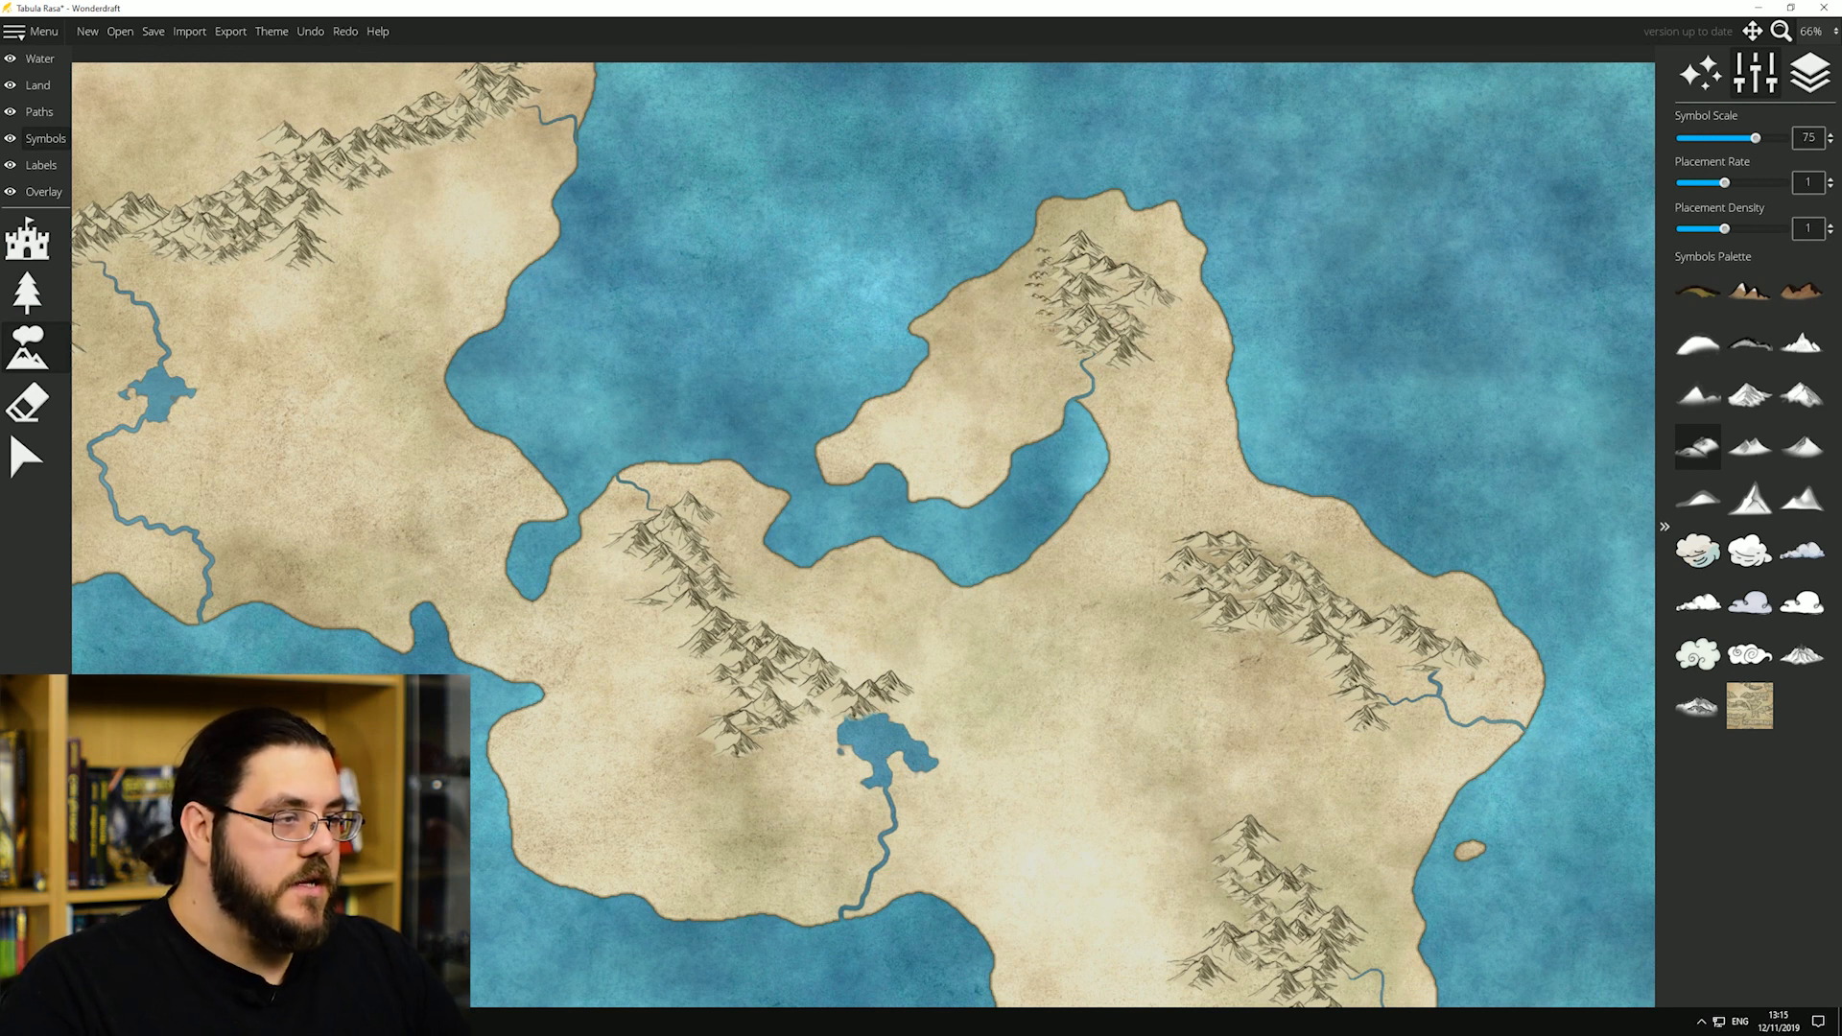
drag(1162, 336, 1136, 382)
mouse_move(1156, 542)
mouse_down()
mouse_move(1242, 514)
mouse_move(1338, 564)
mouse_up()
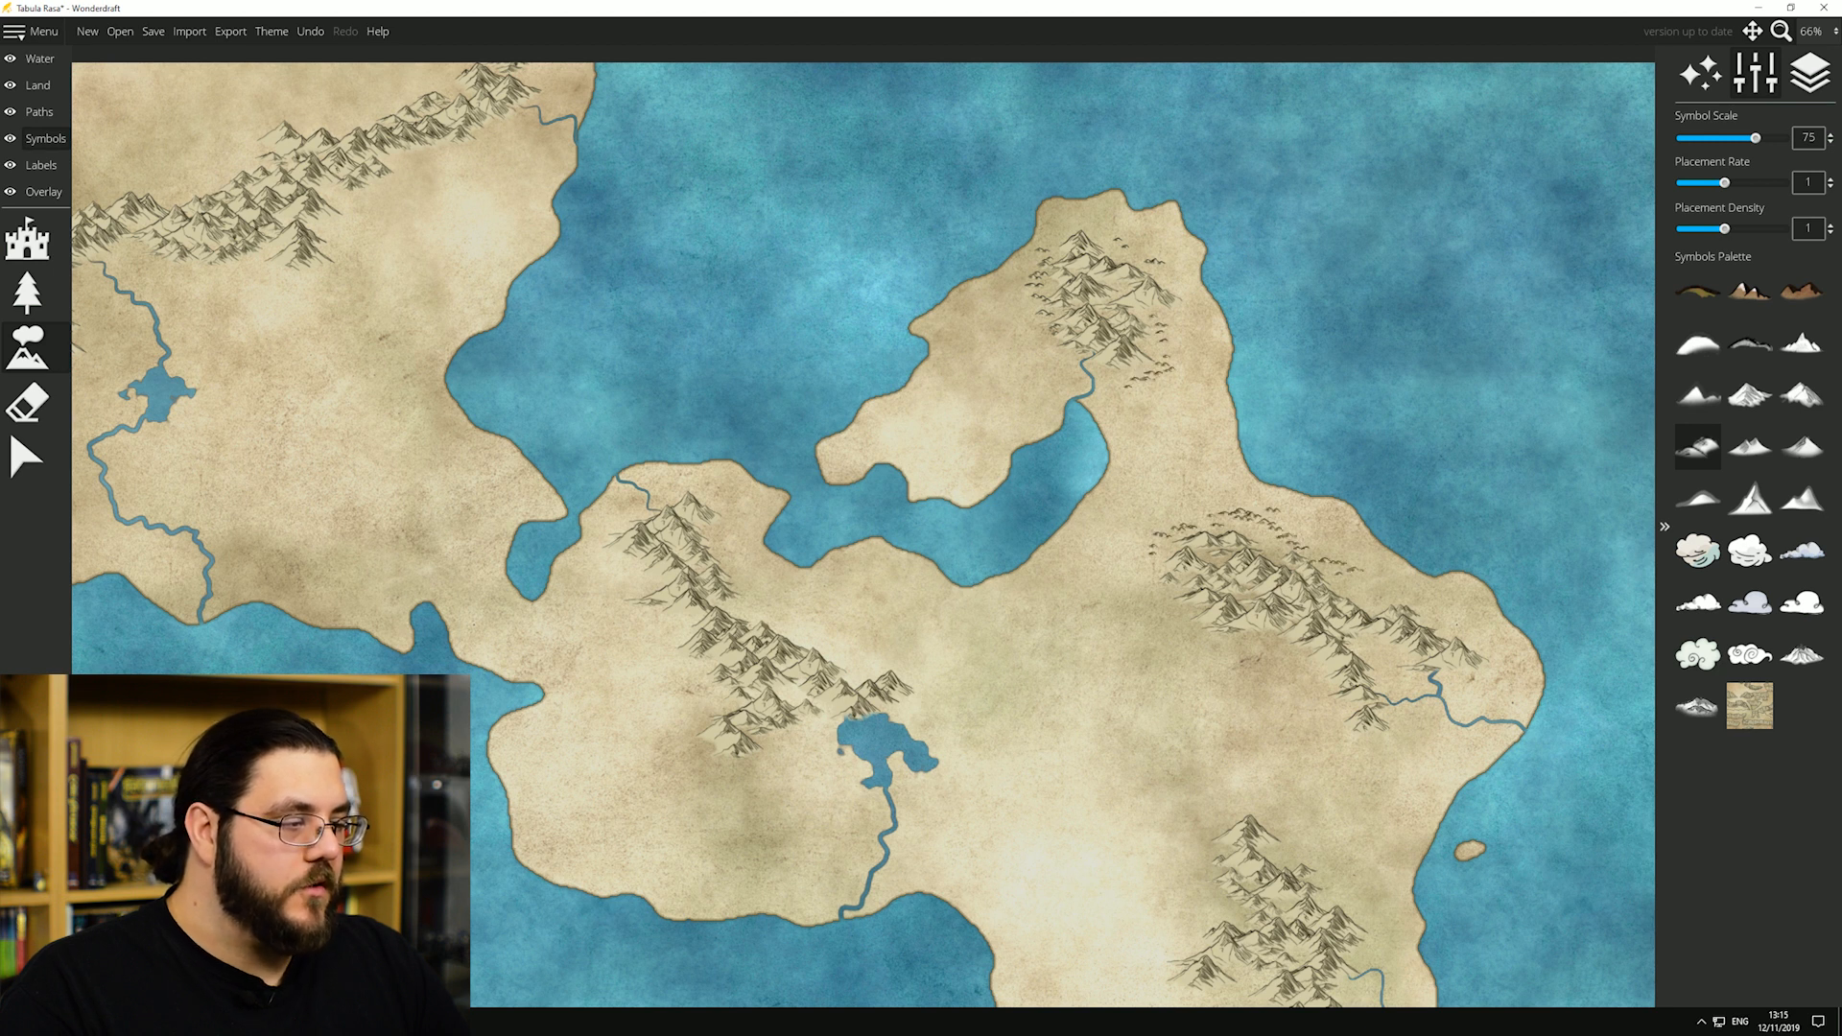
drag(1207, 635, 1305, 676)
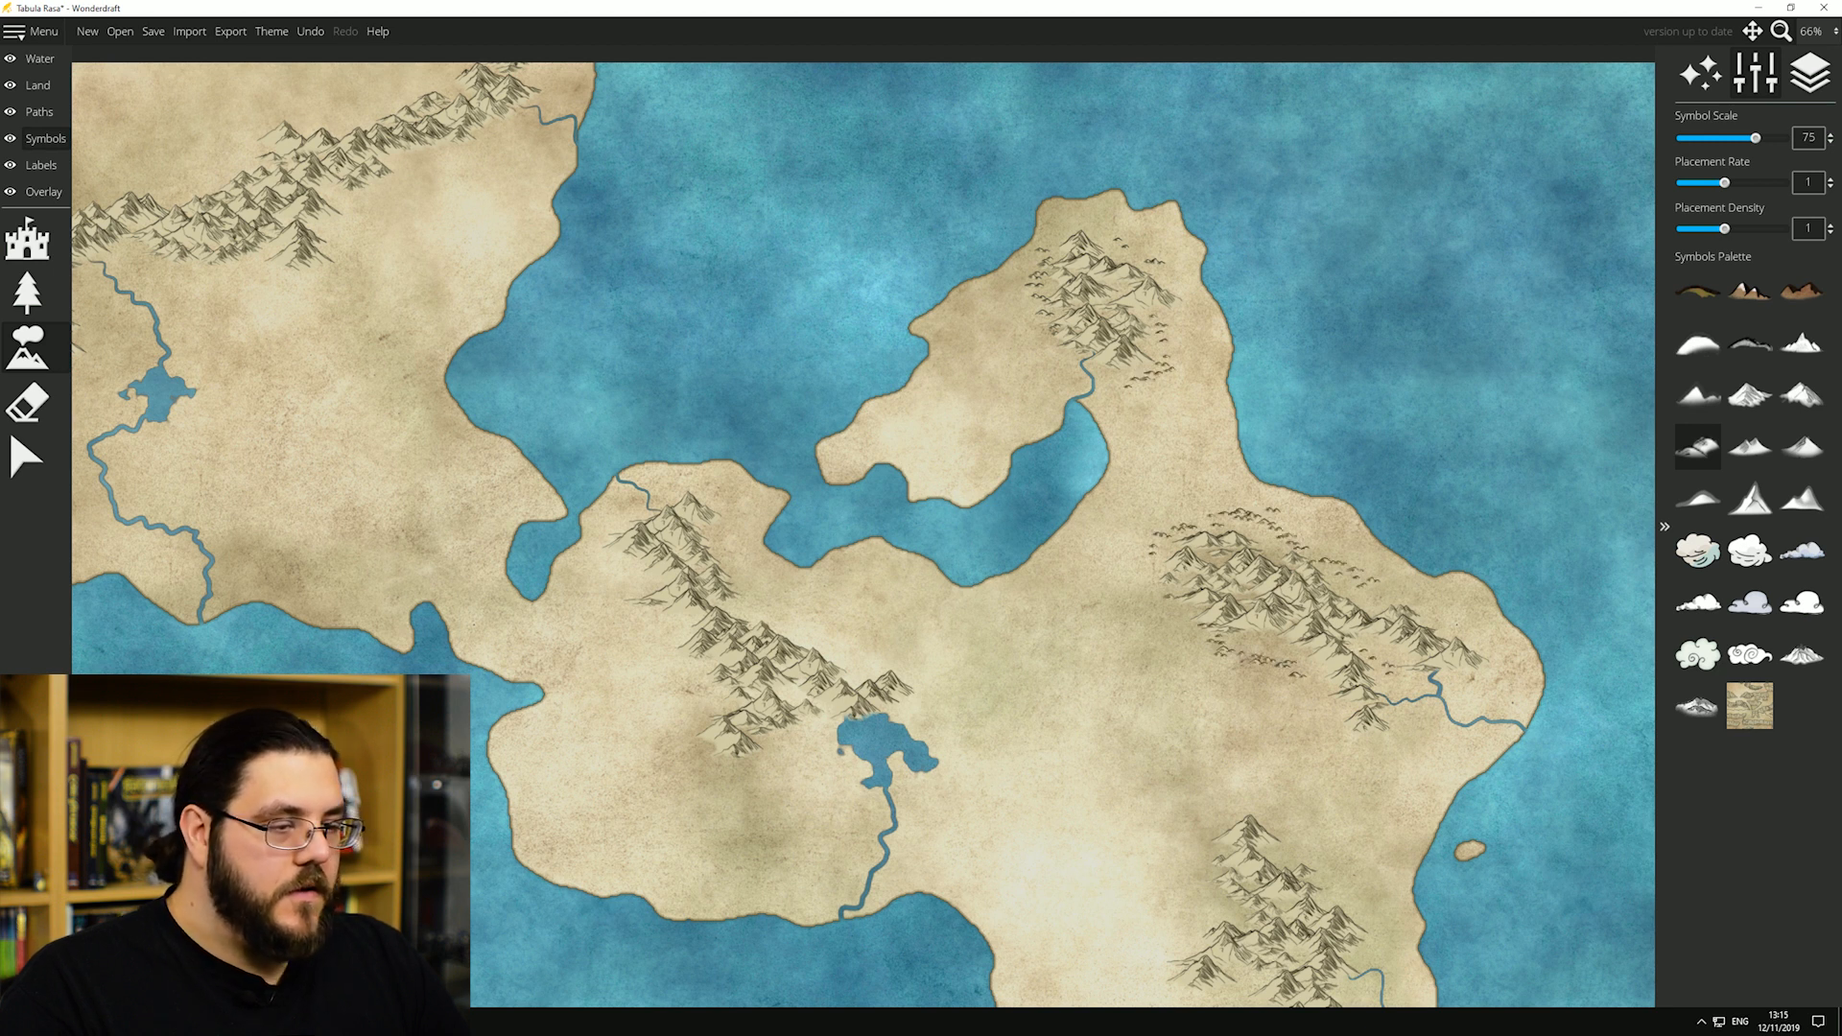
Step: Scatter hills along both flanks of the central range northwest of the southern river's lake
drag(979, 671, 1129, 505)
mouse_move(755, 401)
mouse_down()
mouse_move(792, 420)
mouse_move(852, 539)
mouse_up()
mouse_move(890, 377)
mouse_down()
mouse_move(937, 467)
mouse_move(1225, 664)
mouse_move(1273, 775)
mouse_up()
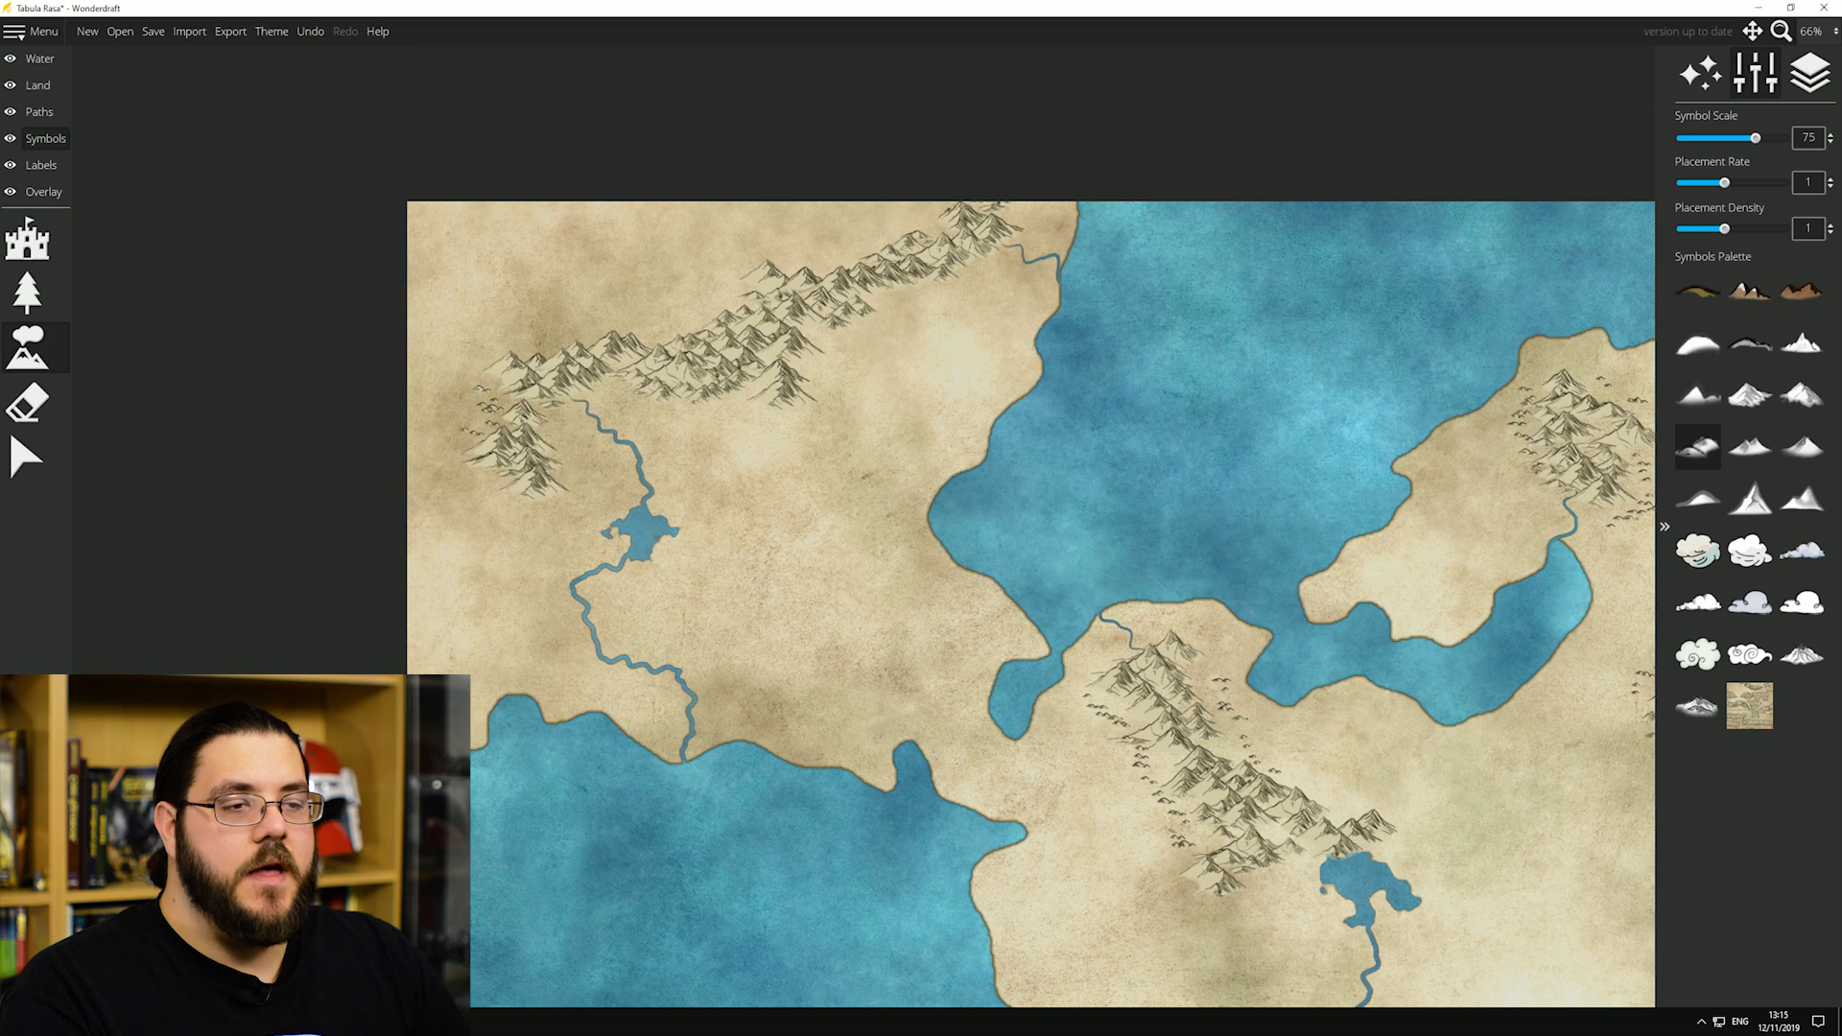
Step: Surround the northwestern landmass's long mountain range with scattered hills at symbol scale 75
drag(558, 424, 567, 487)
mouse_move(576, 330)
mouse_down()
mouse_move(644, 304)
mouse_move(699, 316)
mouse_up()
drag(816, 372, 868, 343)
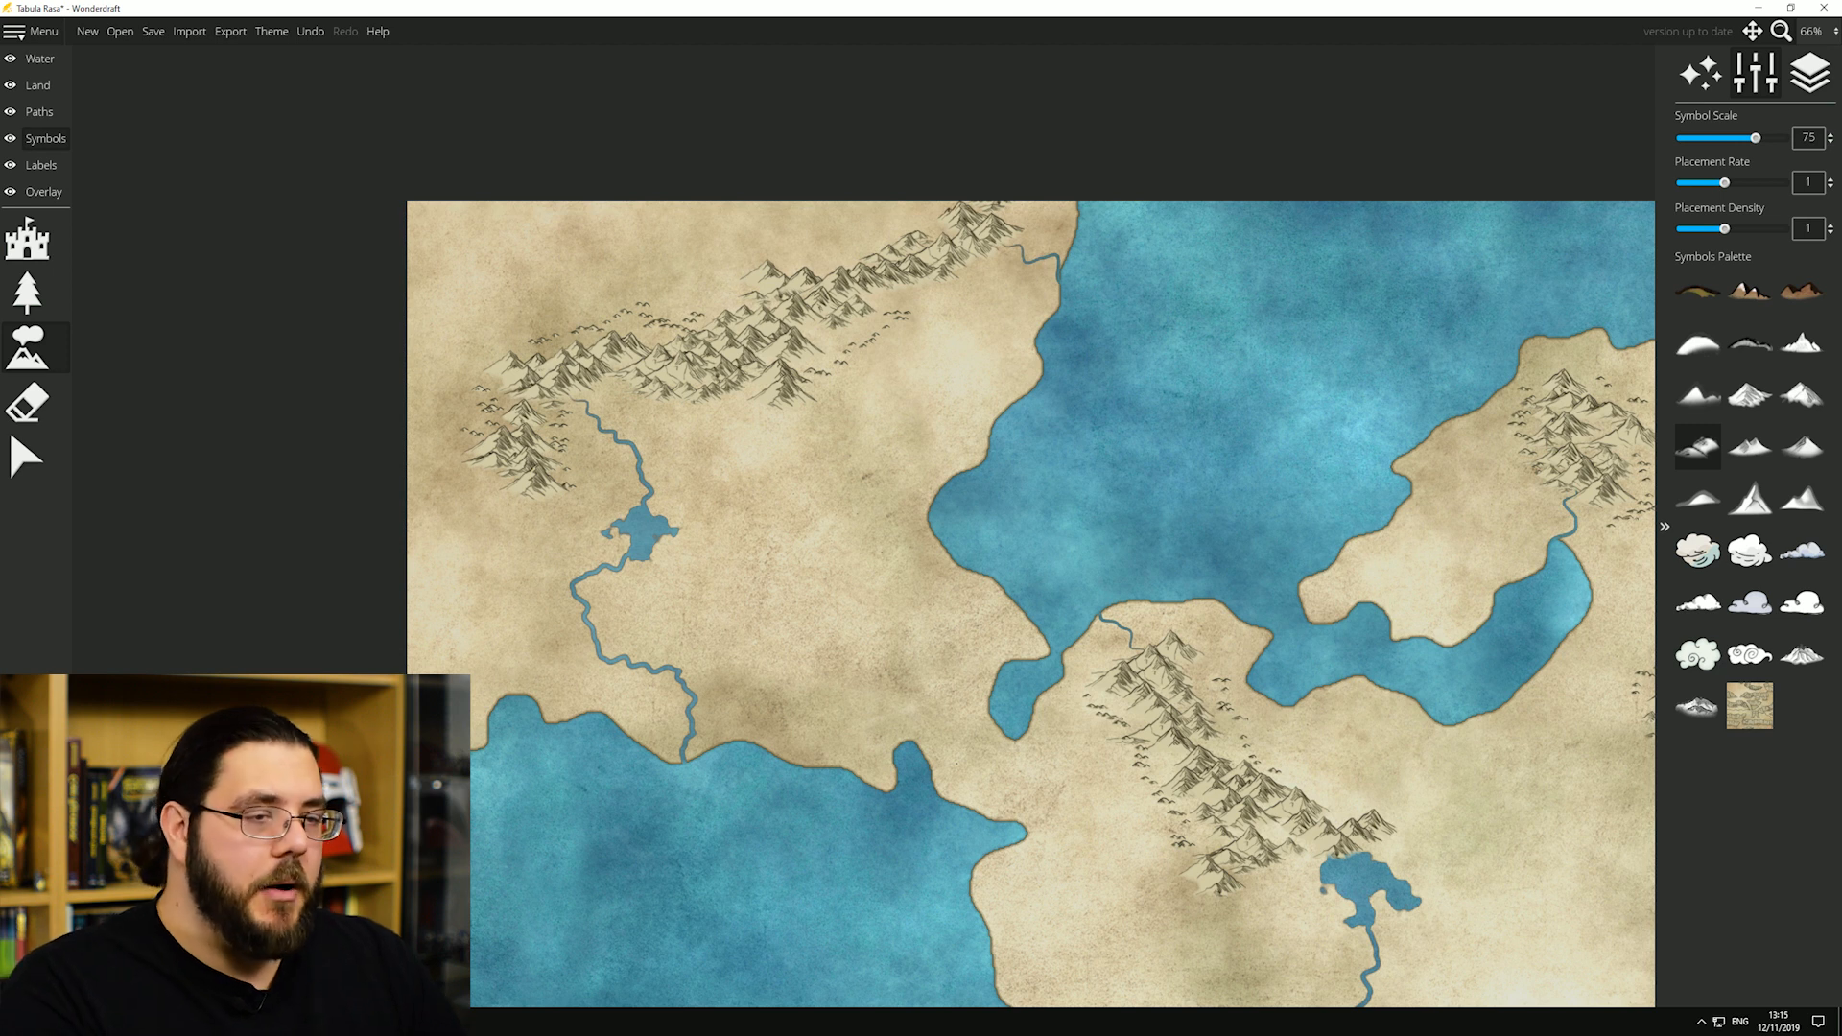
drag(811, 259, 912, 223)
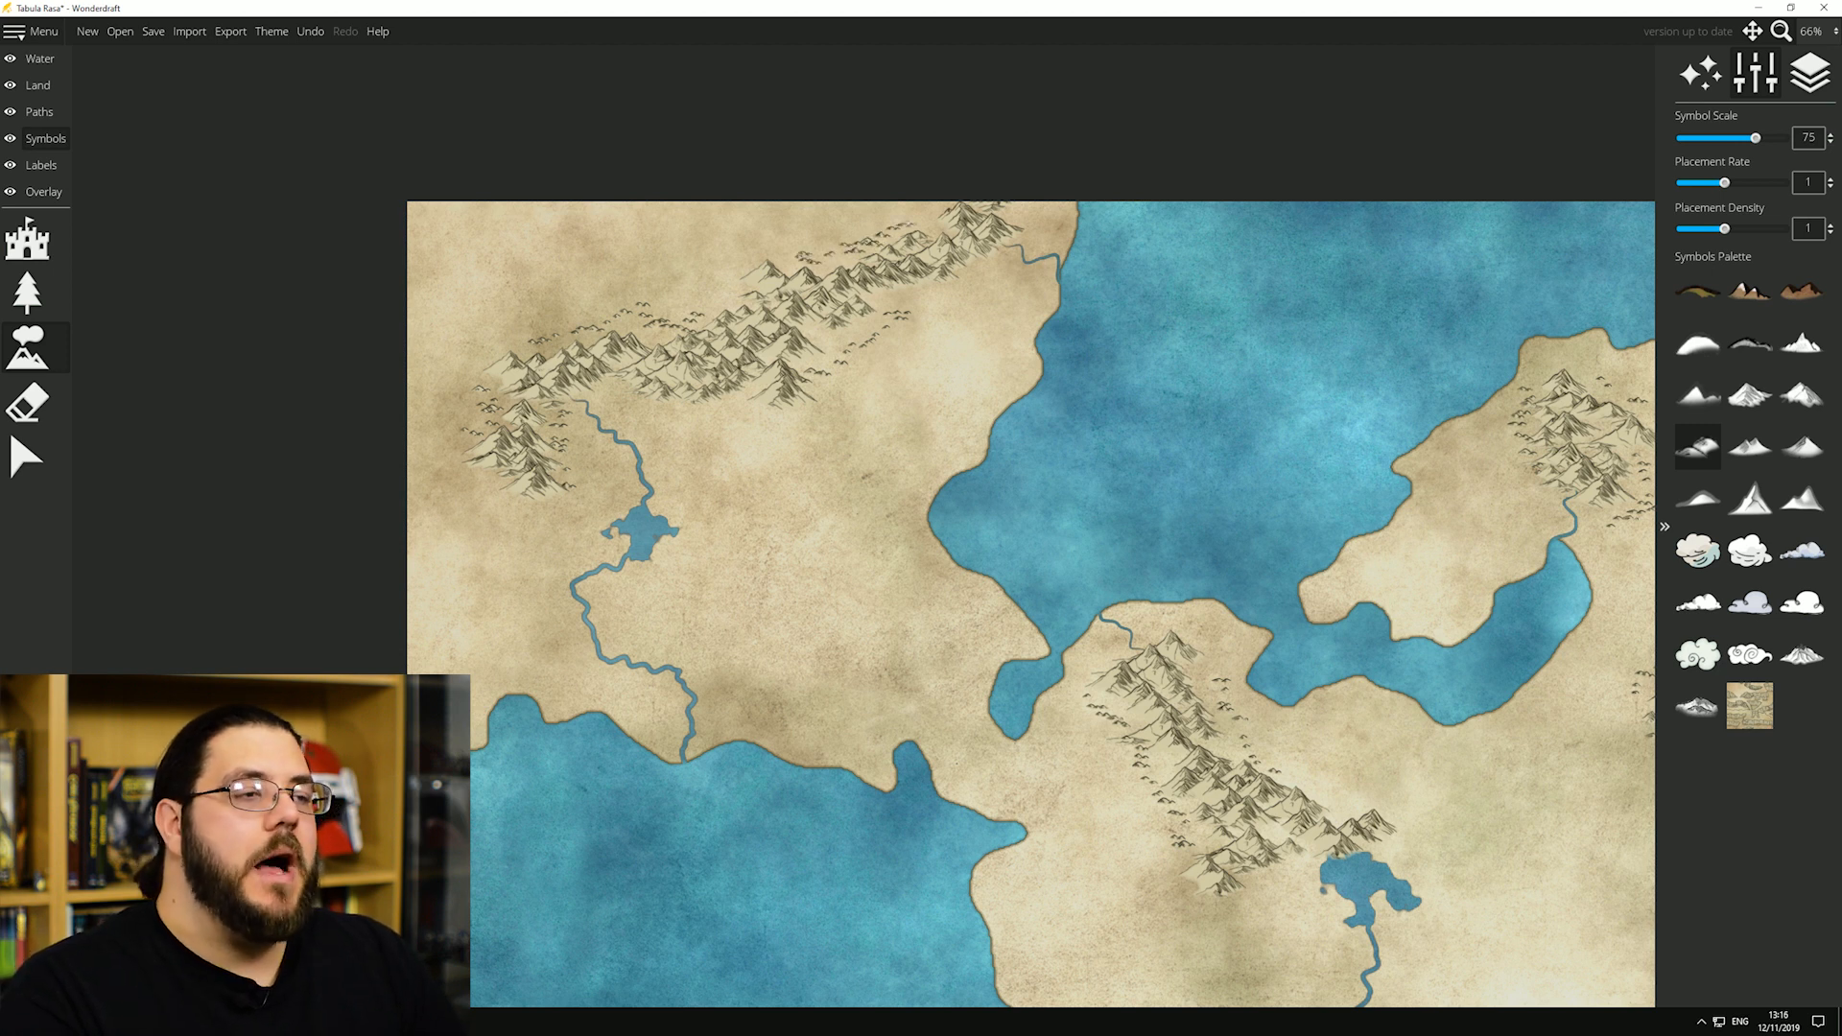
drag(998, 377, 804, 158)
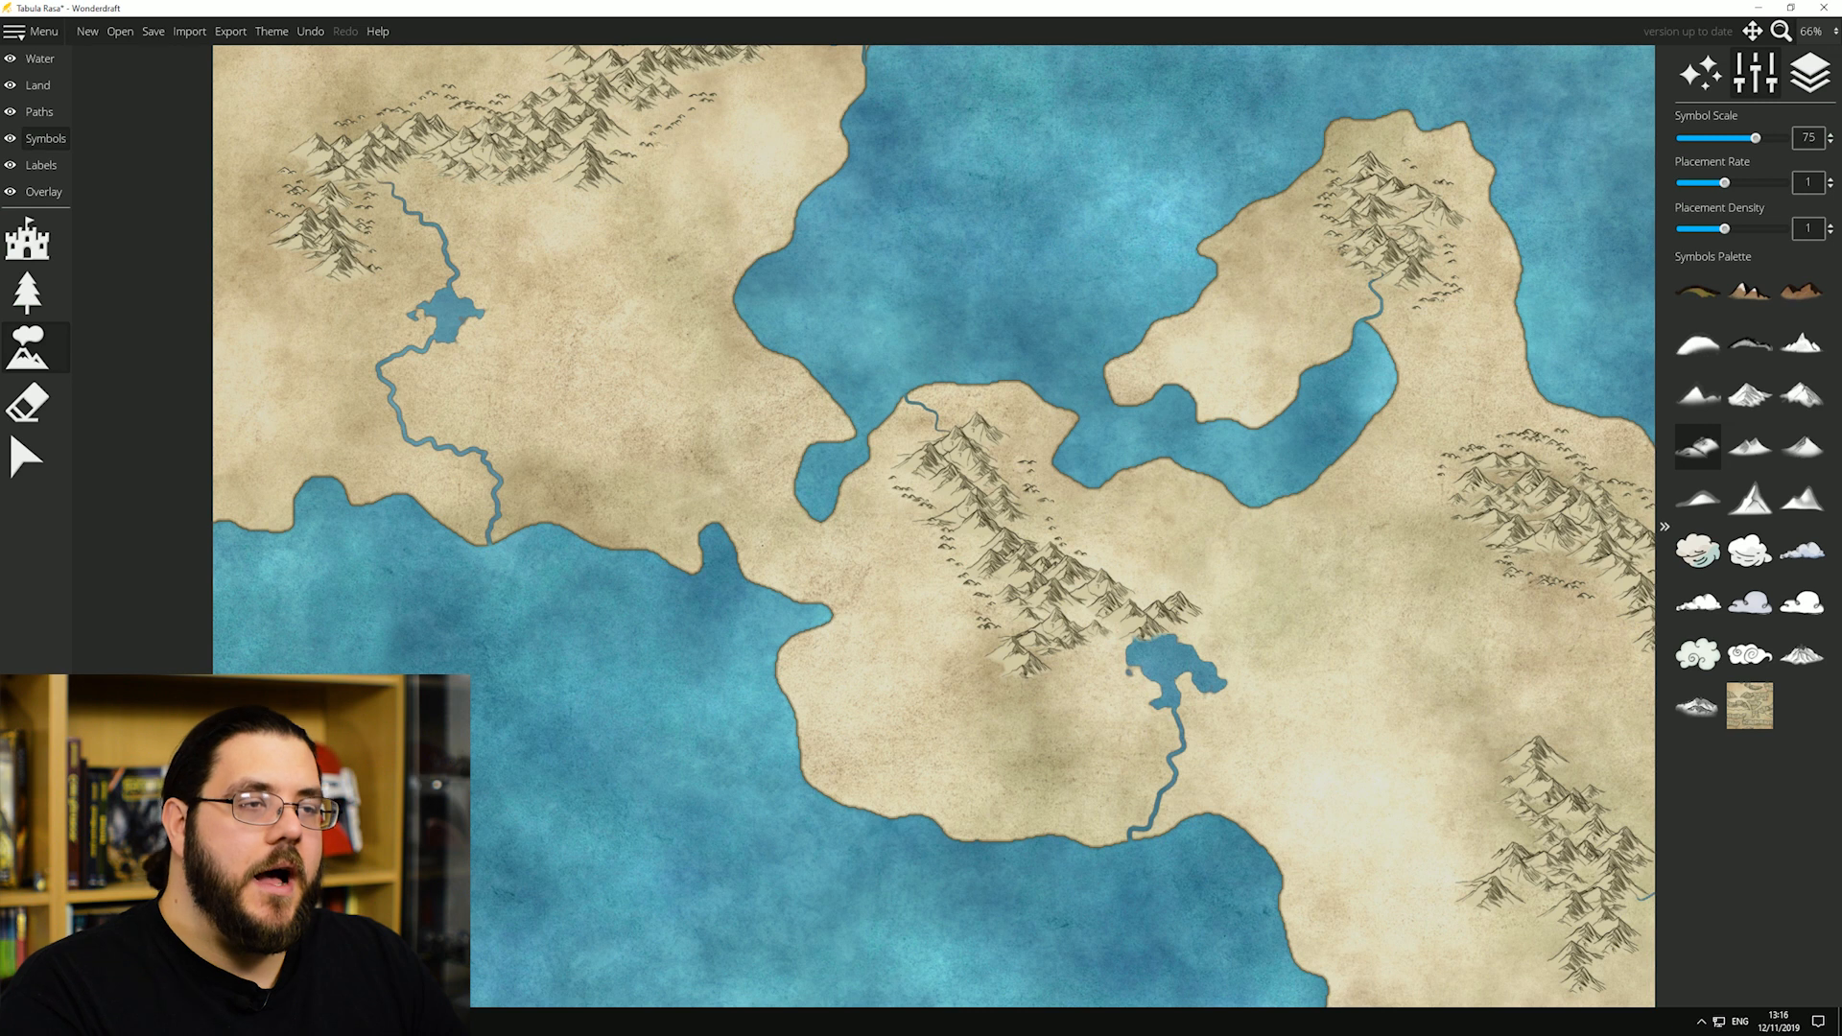
Step: Add hills below the southern end of the central range and all around the southeastern mountains
drag(1103, 614, 724, 281)
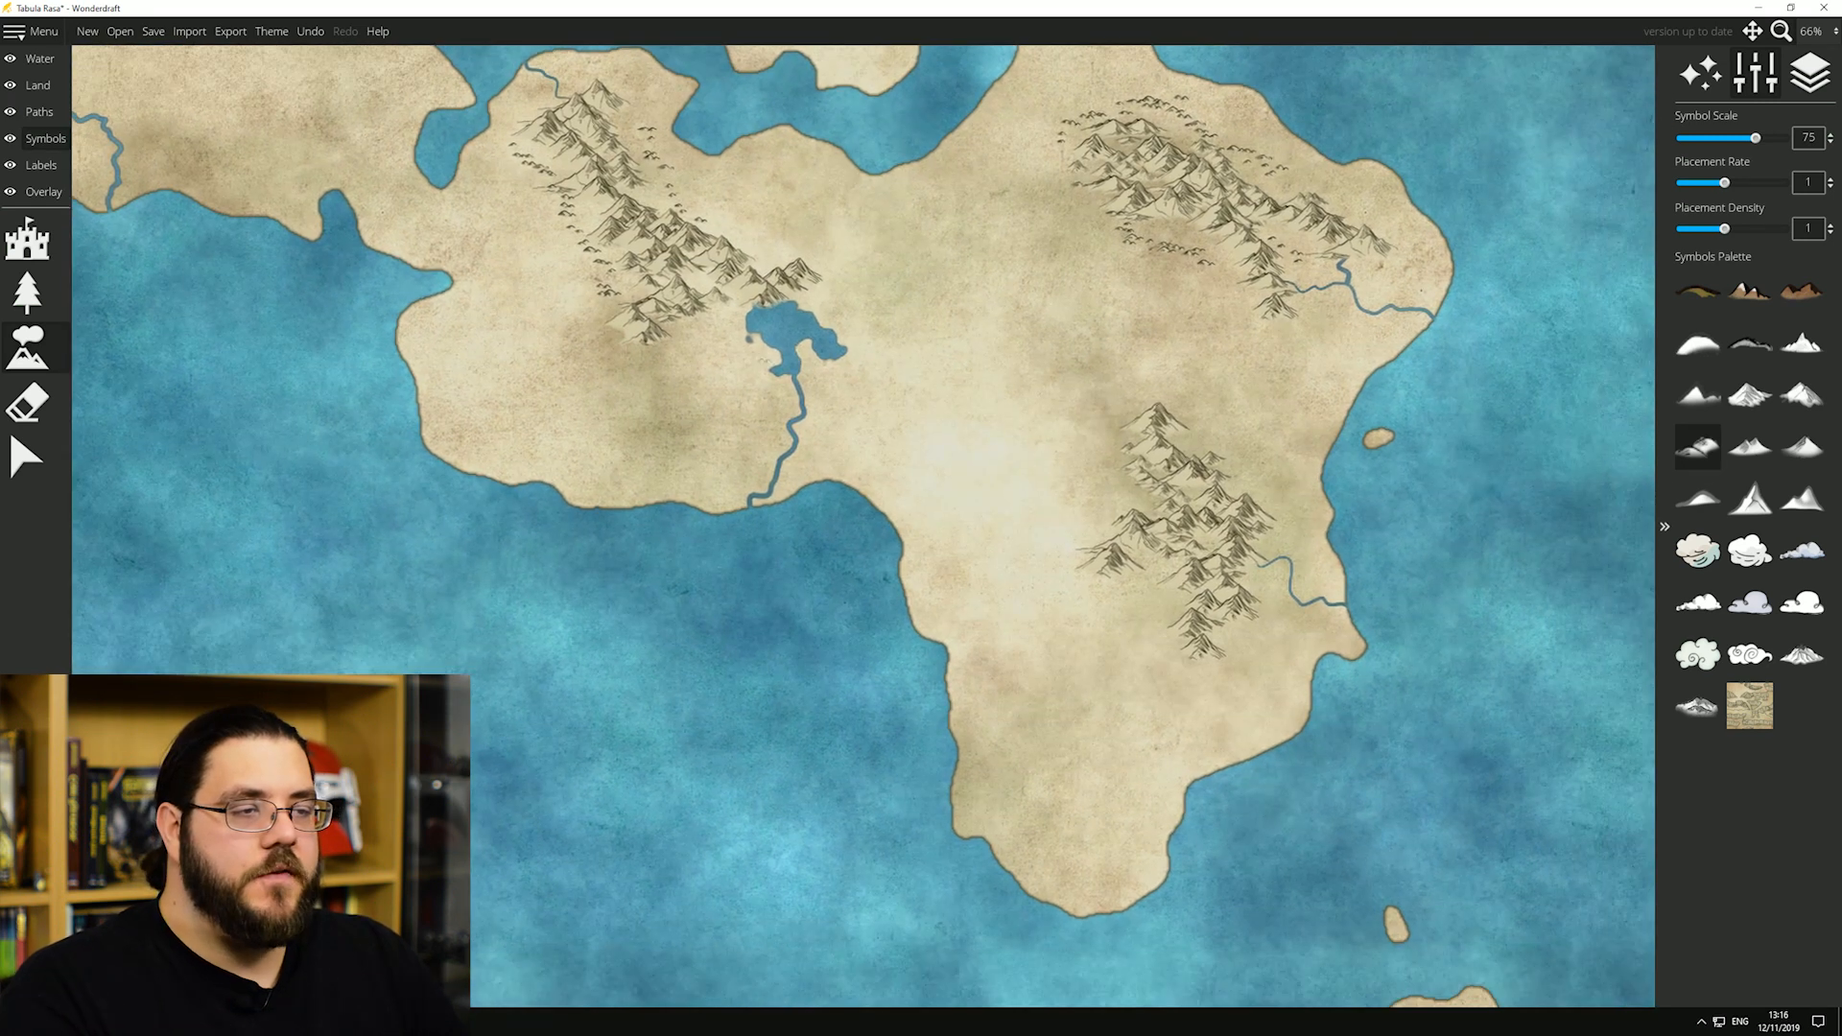
drag(686, 347, 717, 324)
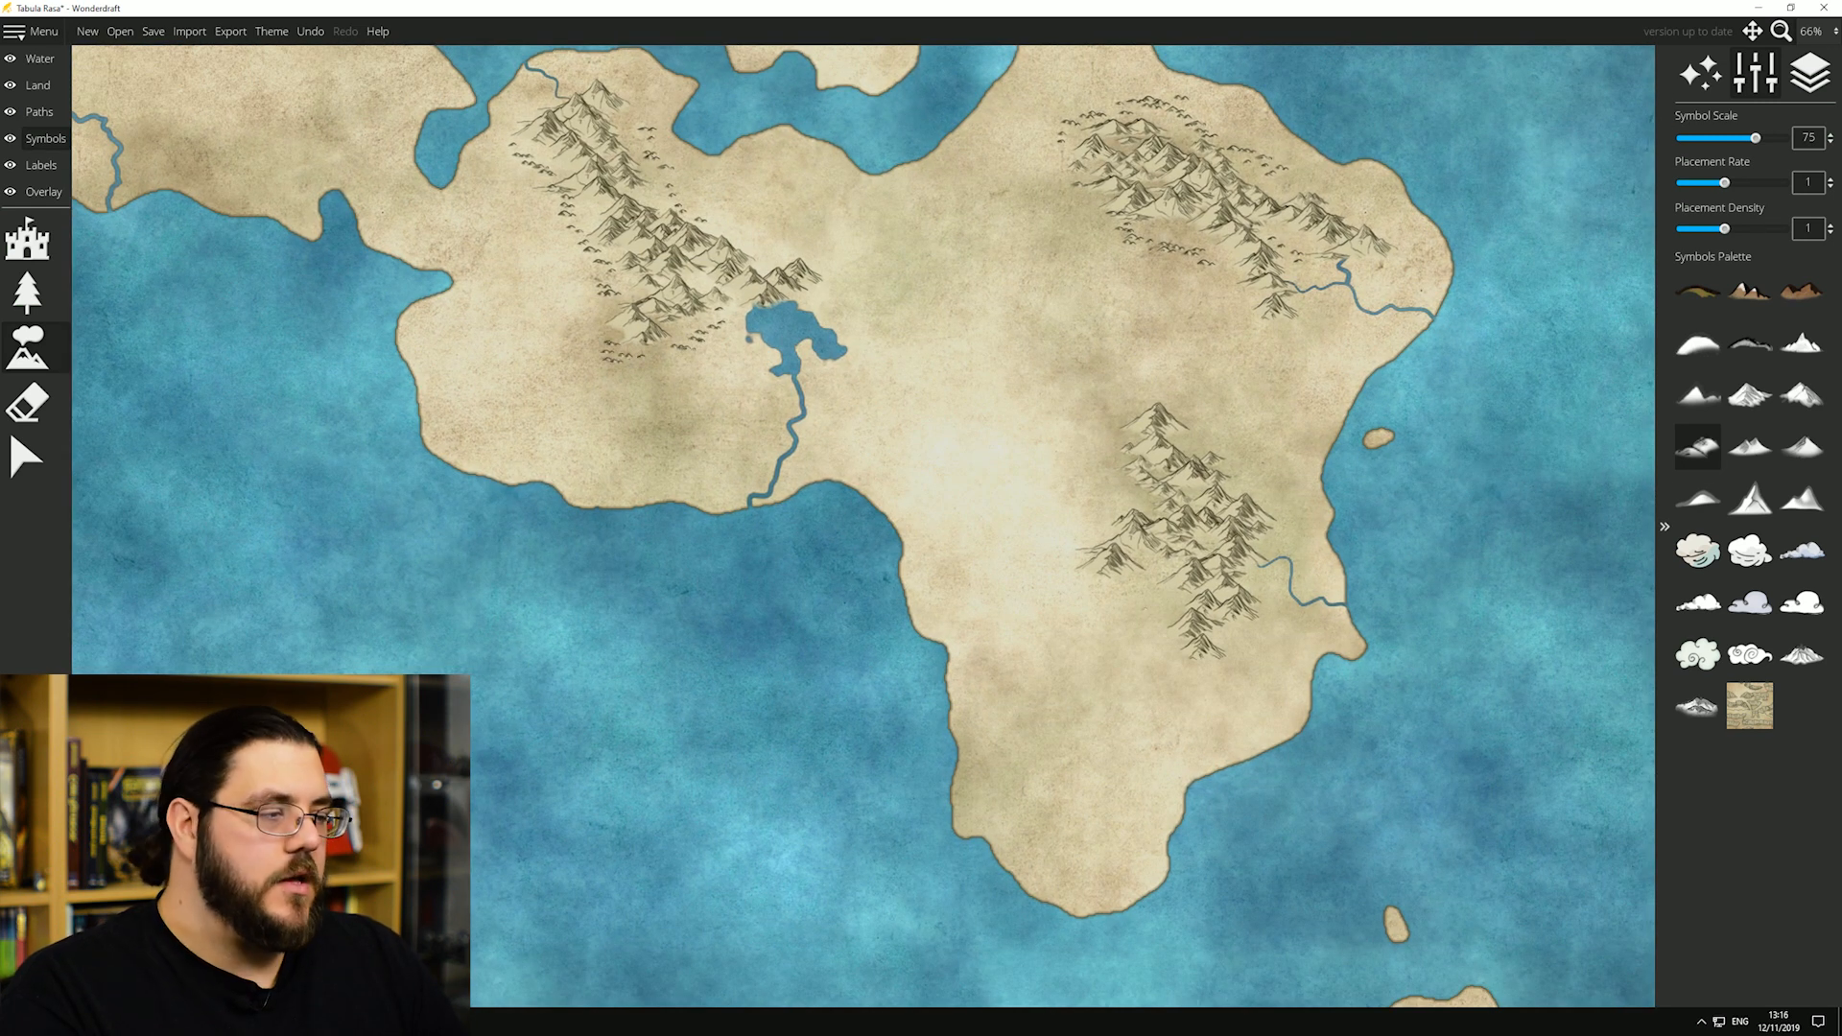
mouse_move(1100, 435)
mouse_down()
mouse_move(1161, 618)
mouse_move(1257, 623)
mouse_up()
drag(1281, 512, 1178, 399)
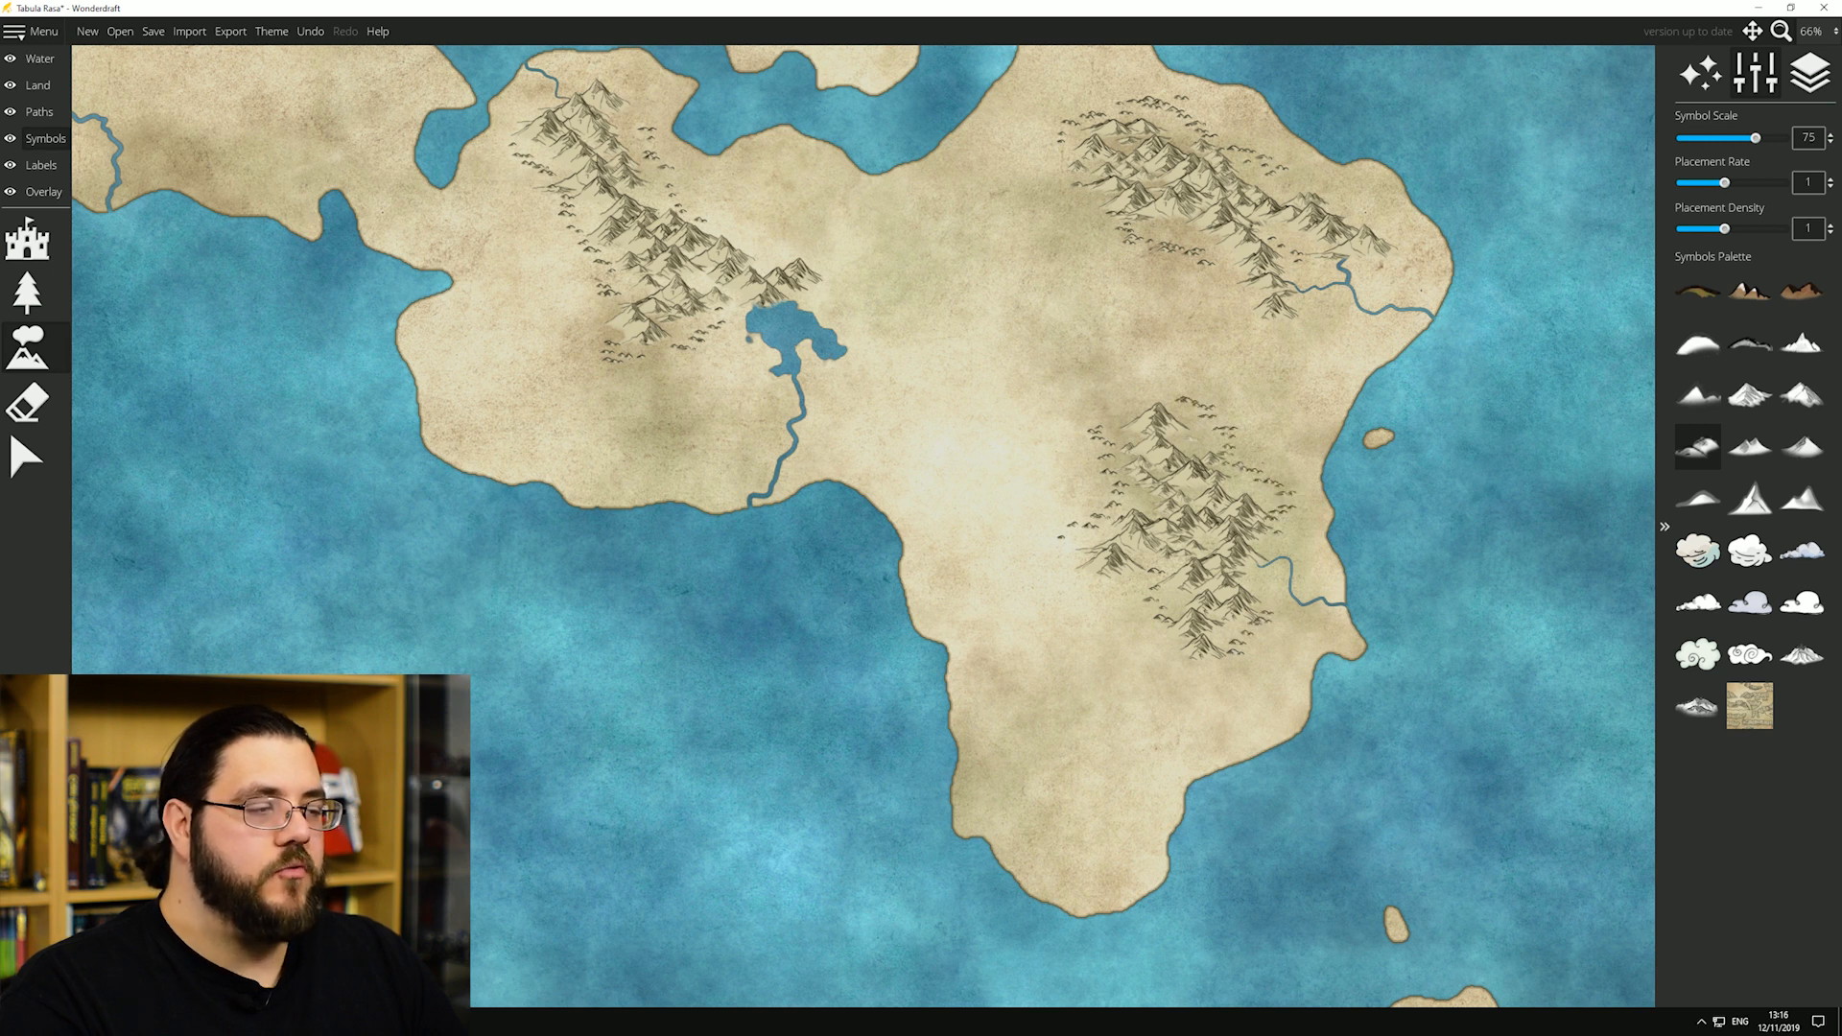
Step: Paint a forest along the western slopes of the northern peninsula's mountains with the Tree Brush at symbol scale 100
drag(864, 162, 1032, 451)
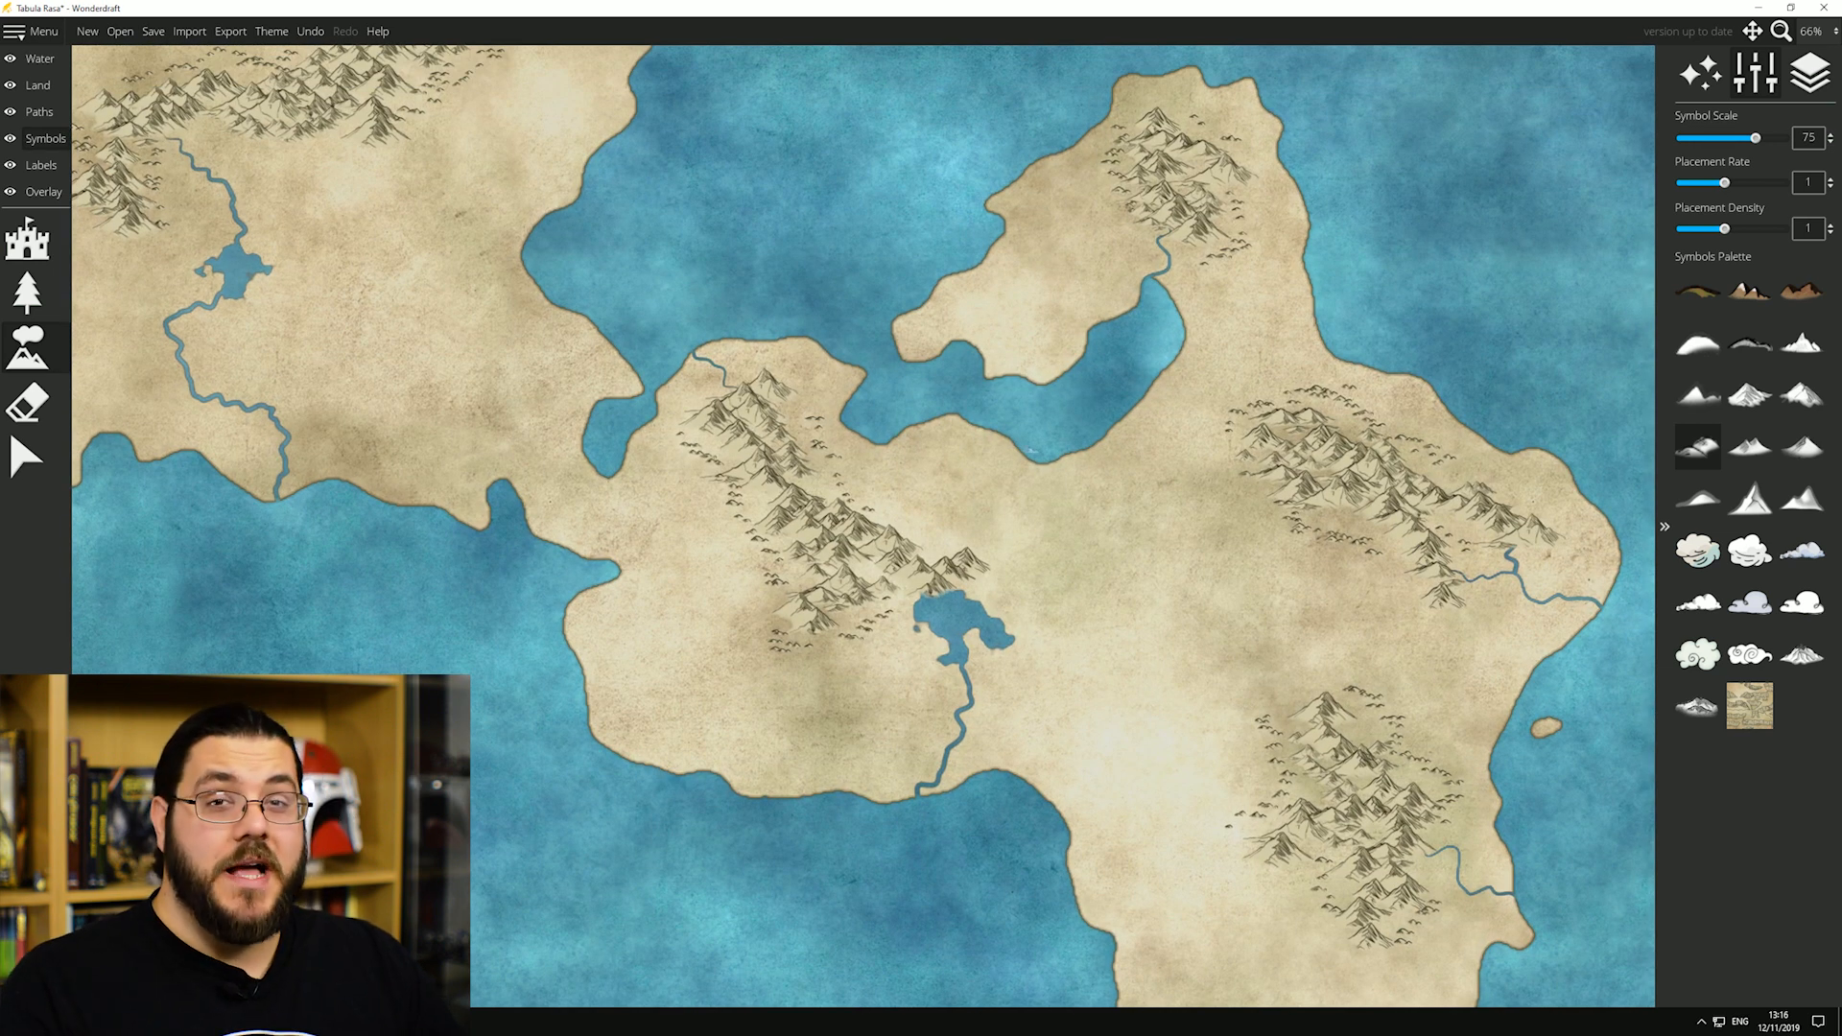
drag(1032, 451, 1028, 504)
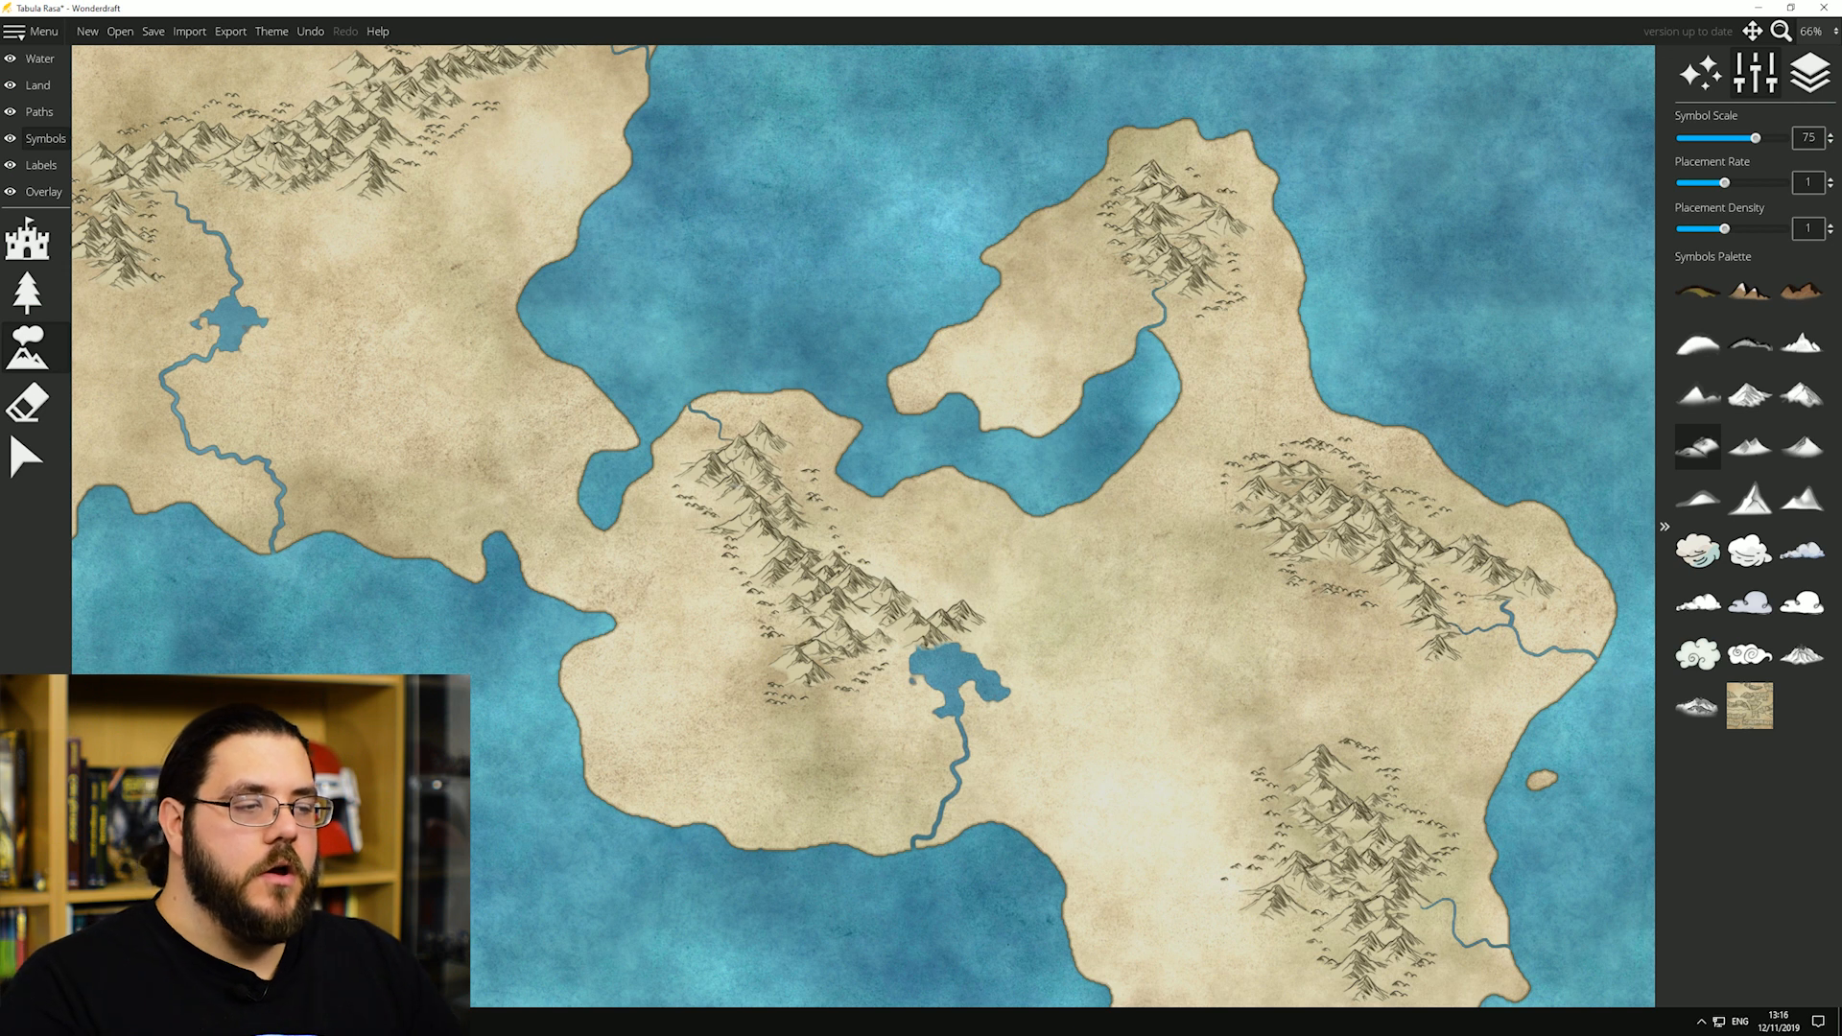
scroll(912, 353, down, 5)
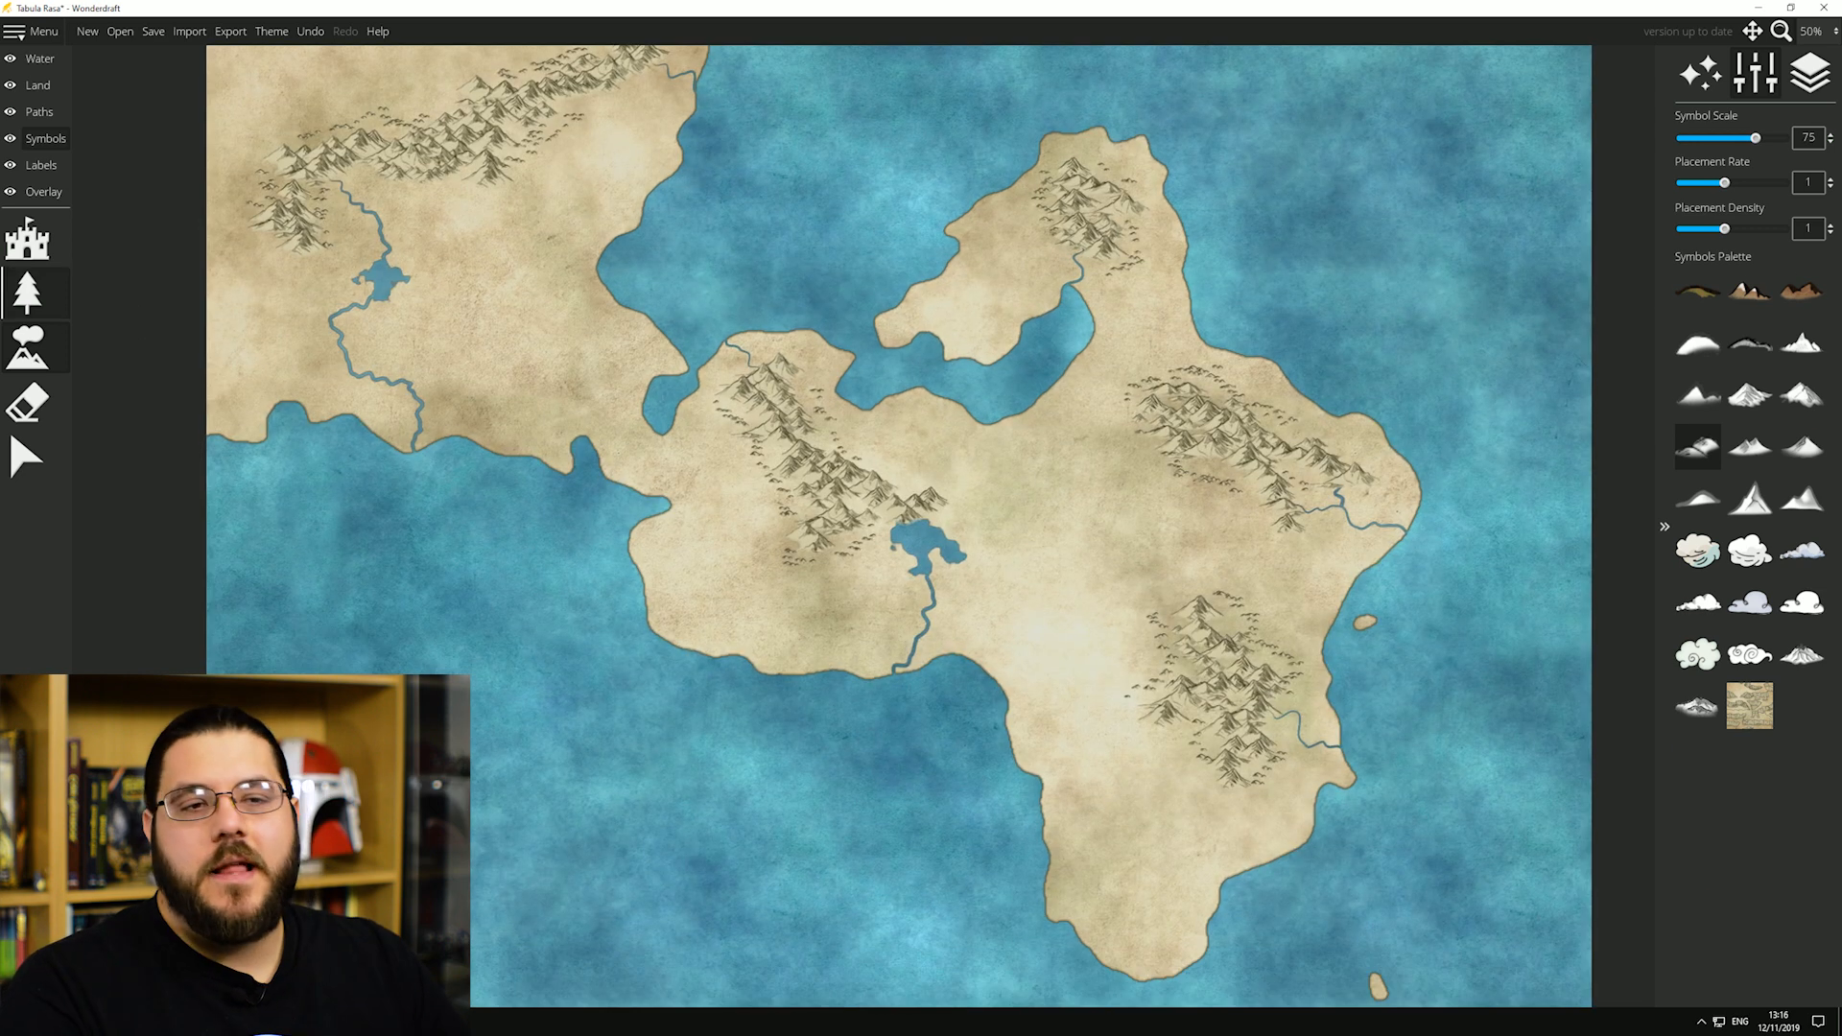
click(28, 294)
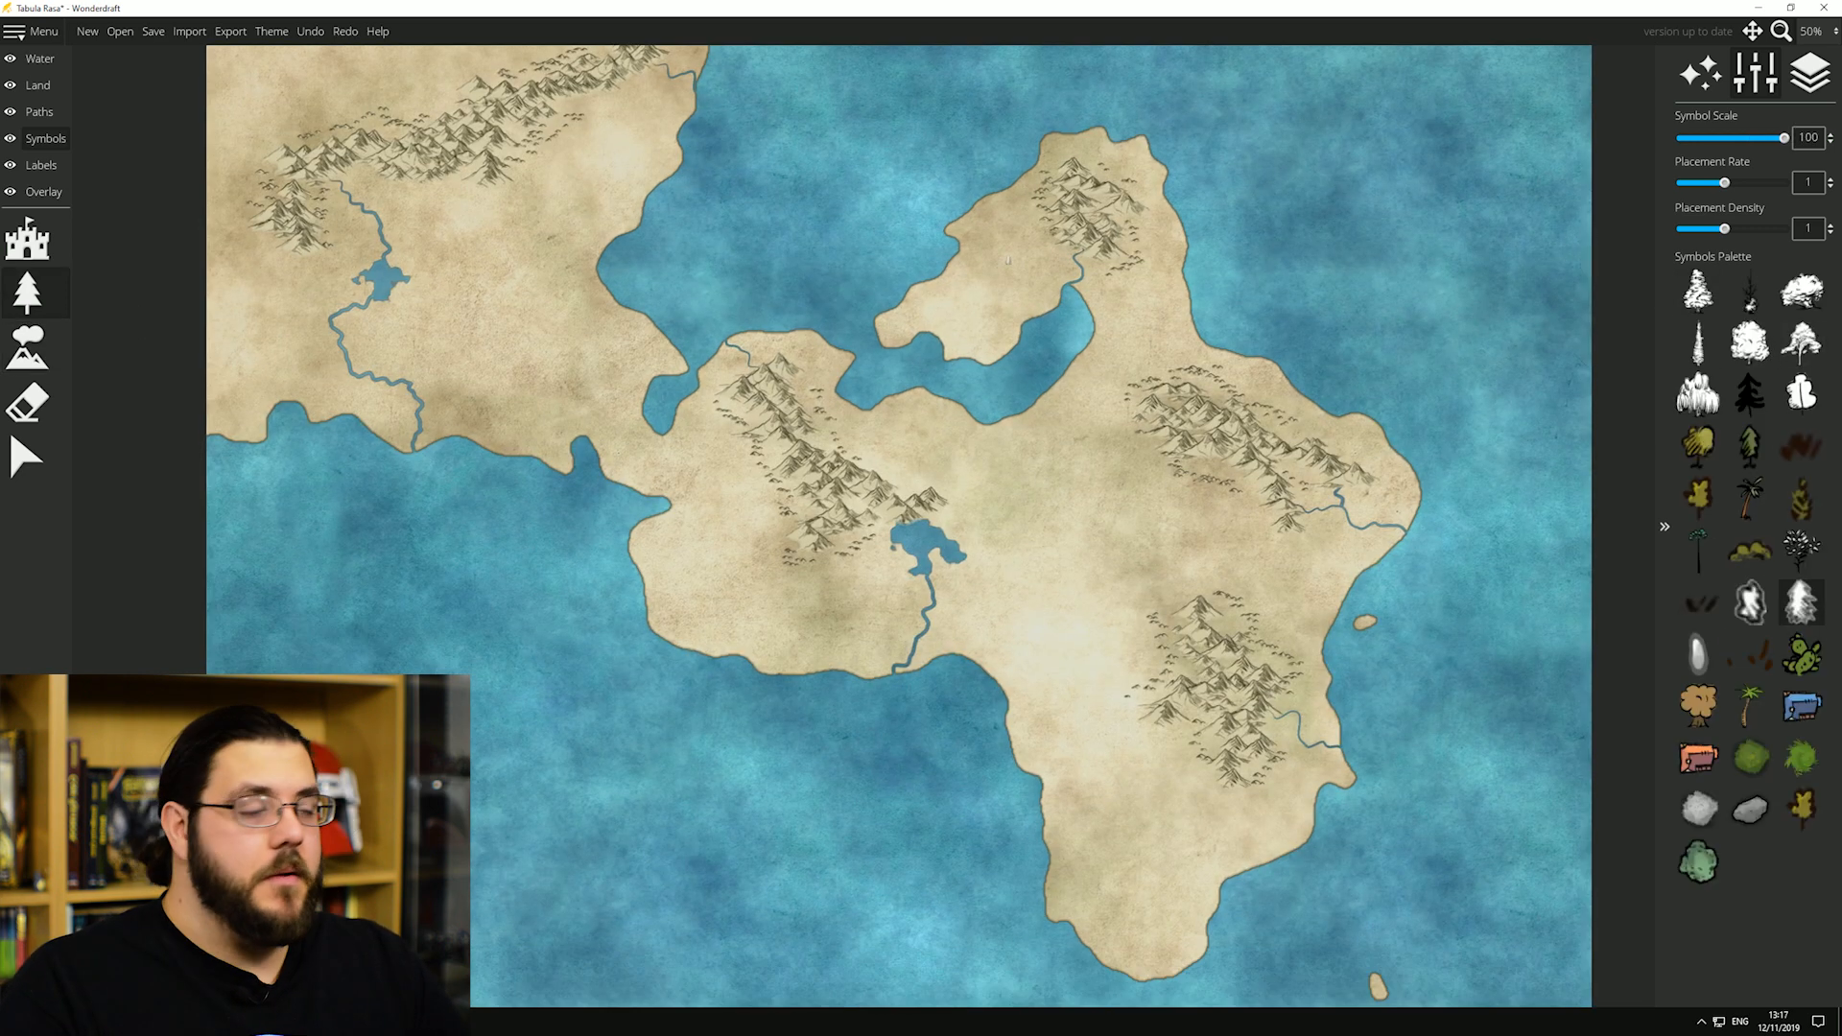
scroll(1118, 159, up, 5)
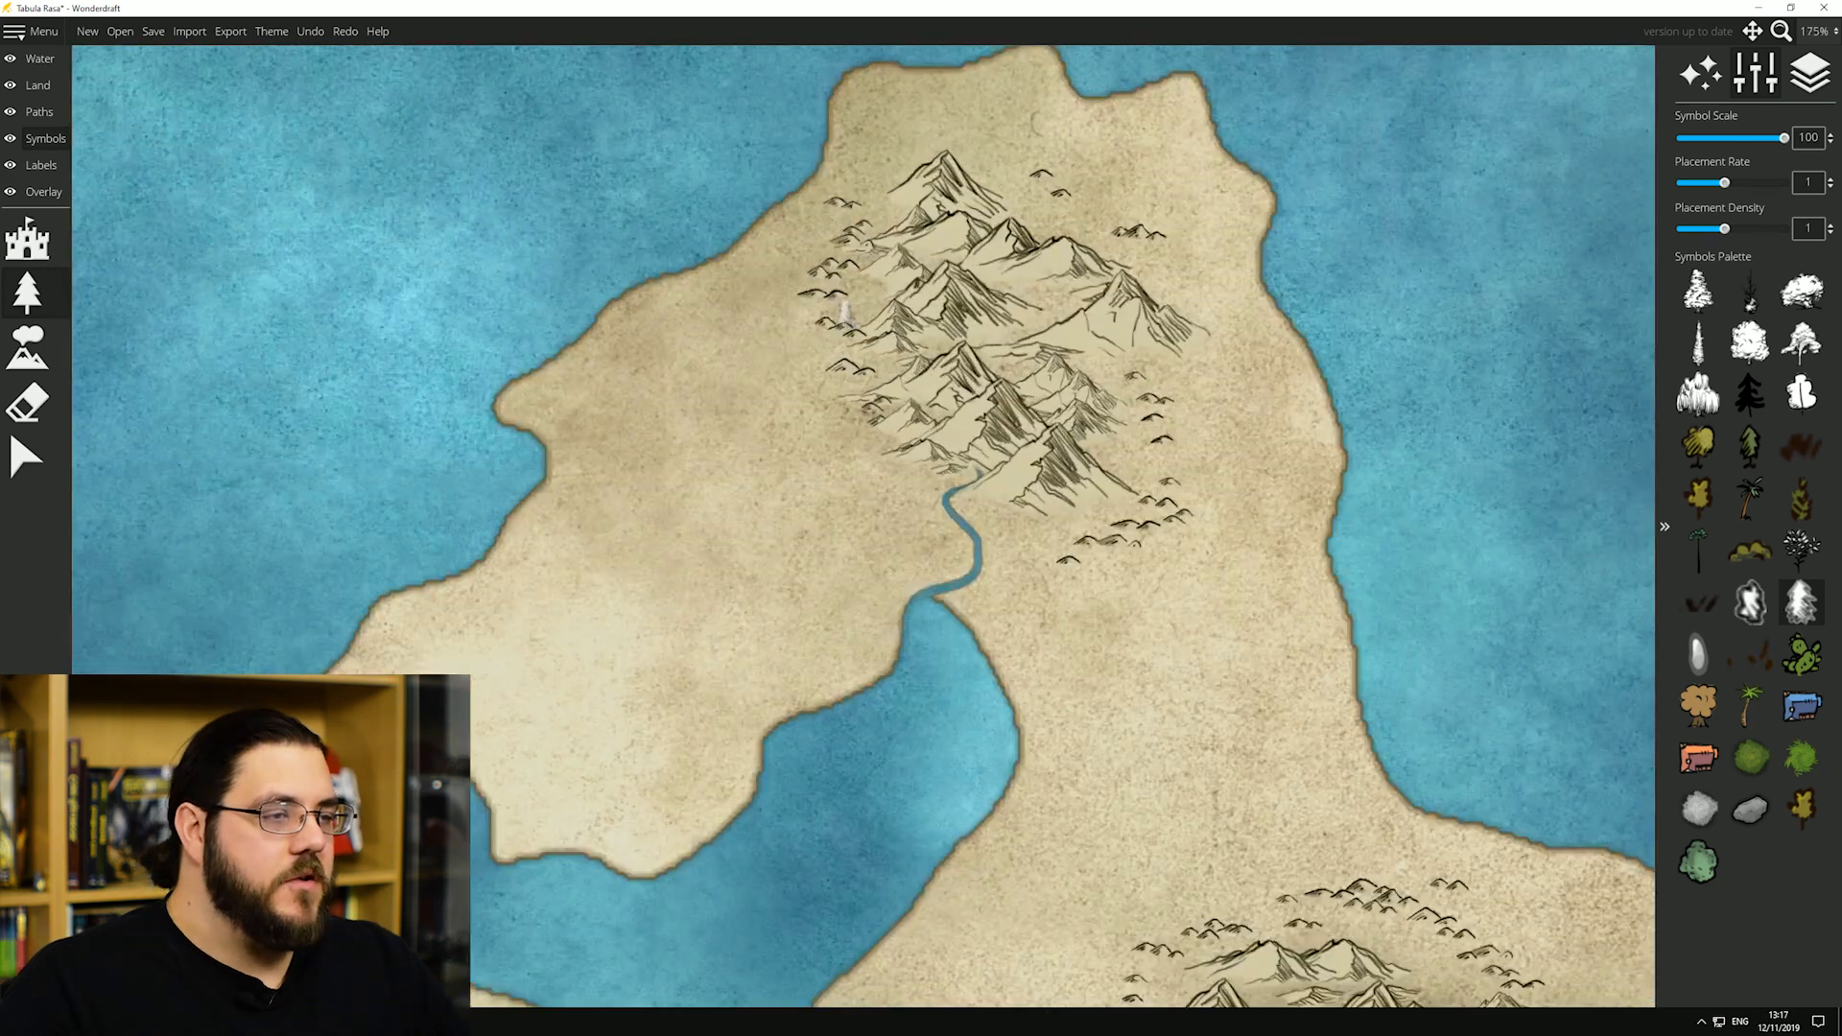
mouse_move(811, 228)
mouse_down()
mouse_move(833, 333)
mouse_move(788, 386)
mouse_move(851, 460)
mouse_move(902, 485)
mouse_up()
mouse_move(778, 271)
mouse_down()
mouse_move(666, 362)
mouse_move(674, 417)
mouse_move(734, 434)
mouse_move(830, 536)
mouse_move(736, 411)
mouse_move(729, 363)
mouse_move(732, 499)
mouse_move(657, 467)
mouse_up()
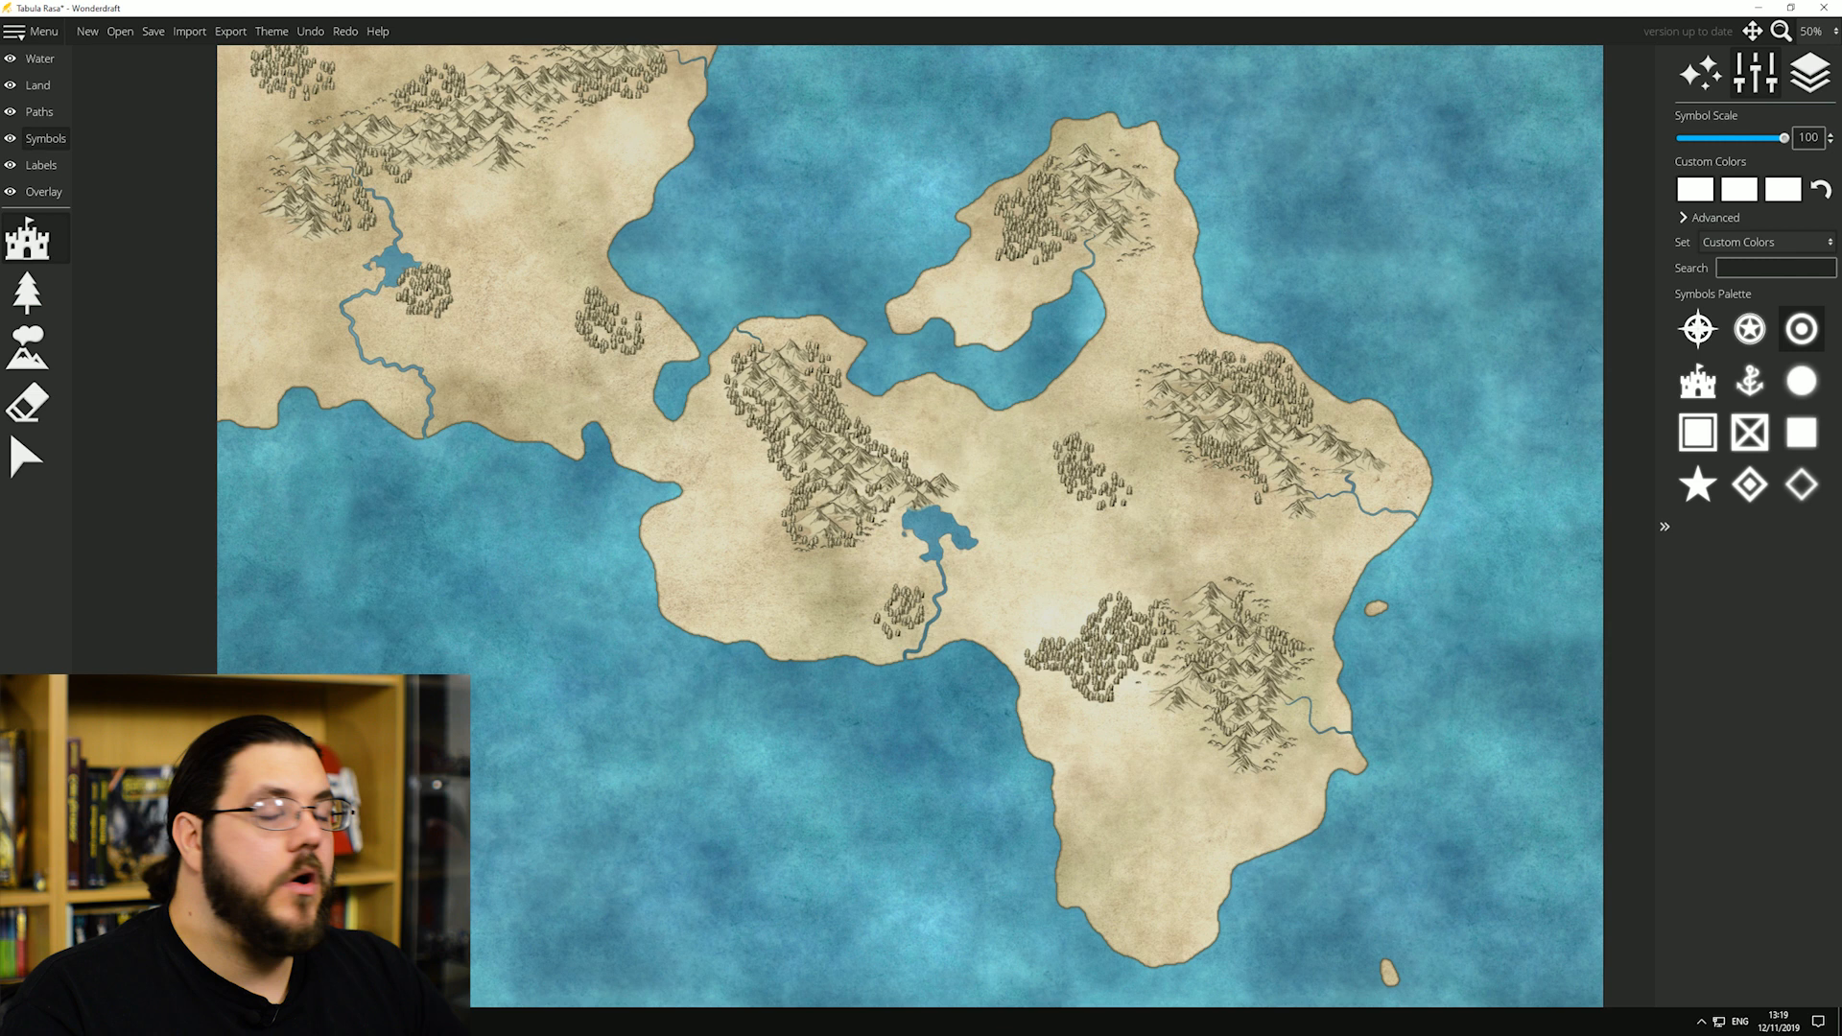
Step: Set the settlement symbols' first custom color to dark red (891a1a) and the second to near-black
click(1767, 242)
click(1767, 238)
click(1695, 189)
click(1613, 128)
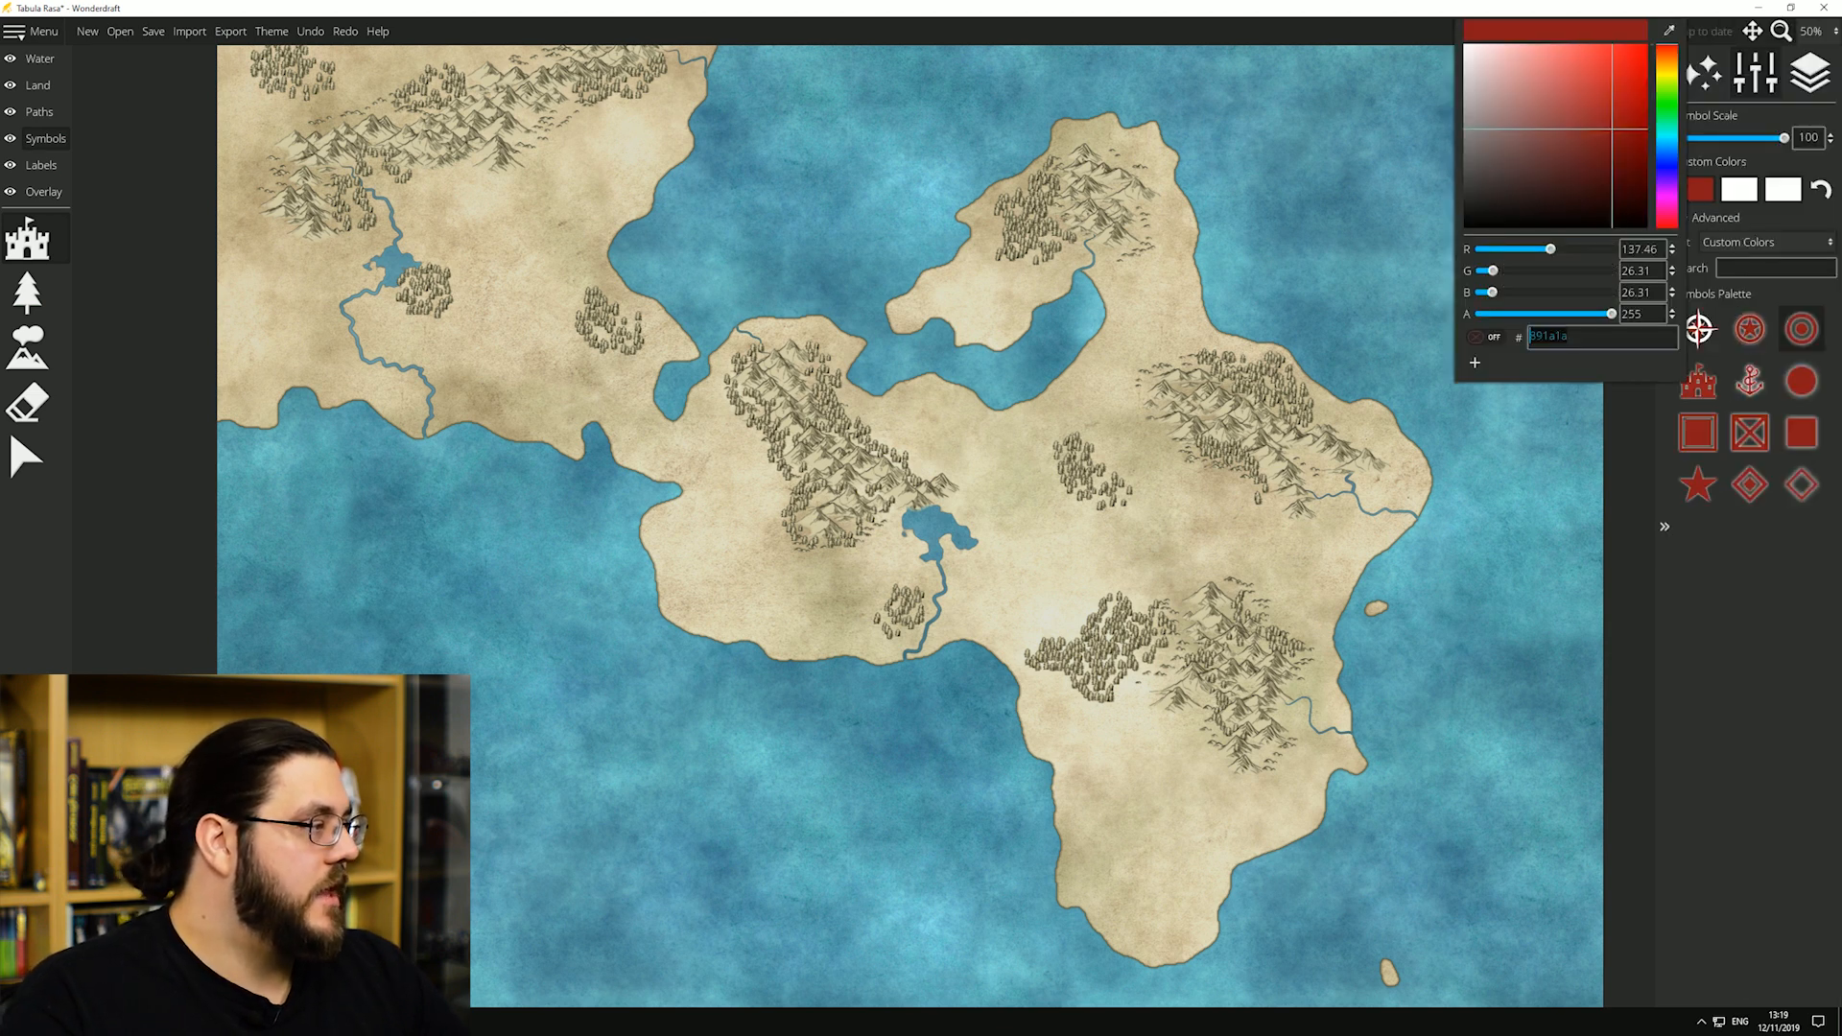
click(1739, 189)
click(1740, 189)
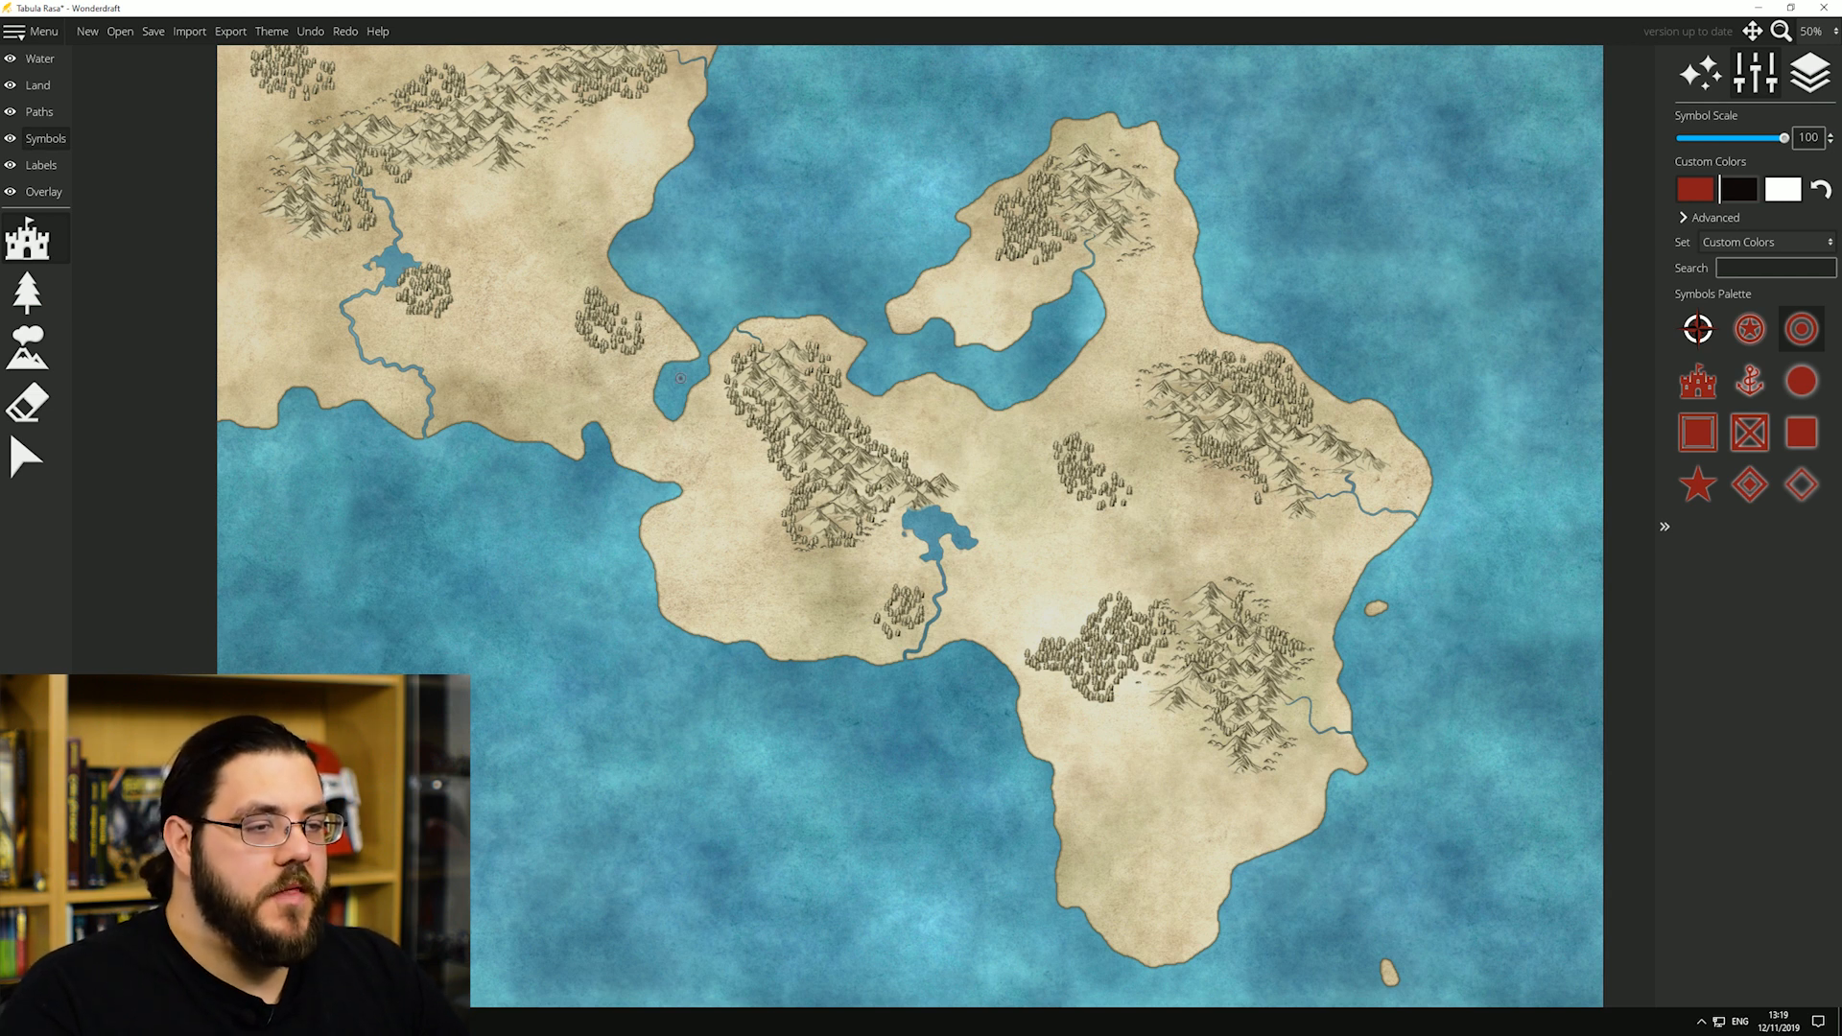
Step: Place ringed-circle city markers on the northwestern landmass's eastern tip, the northern bay's shore, and the mouths of the east coast, northwestern and southern rivers
click(684, 351)
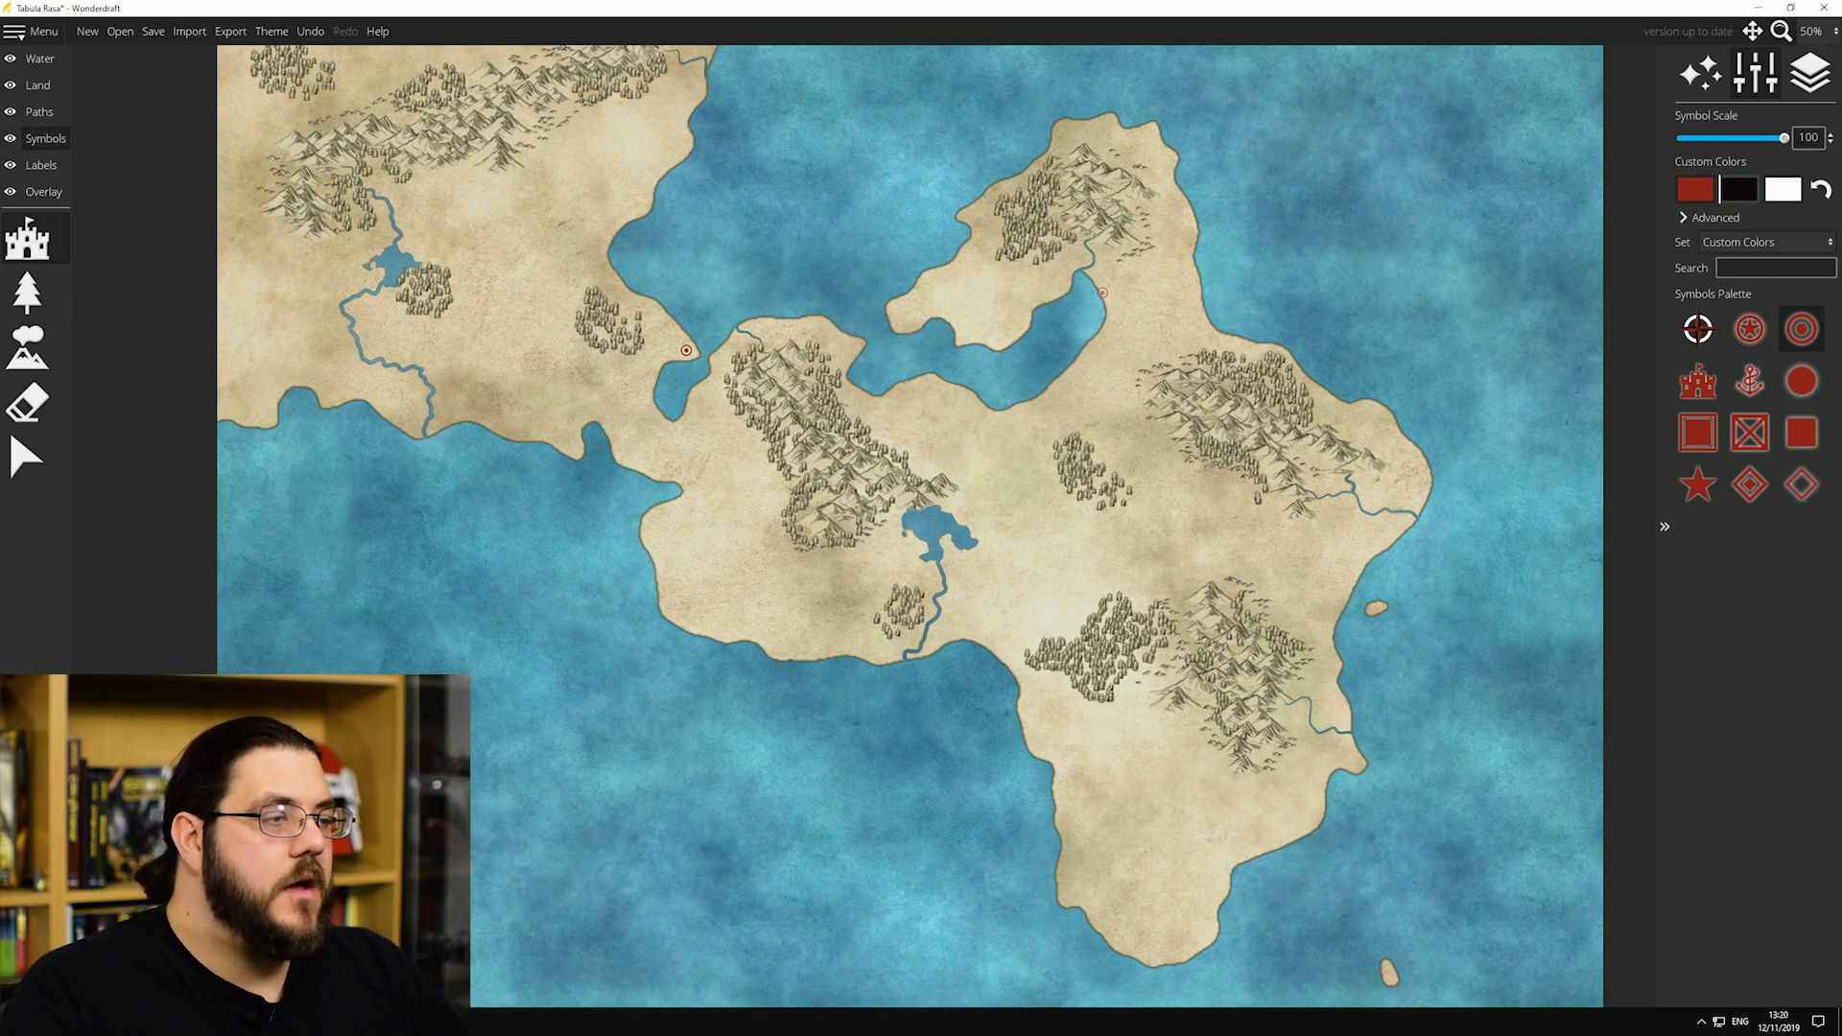
click(1059, 279)
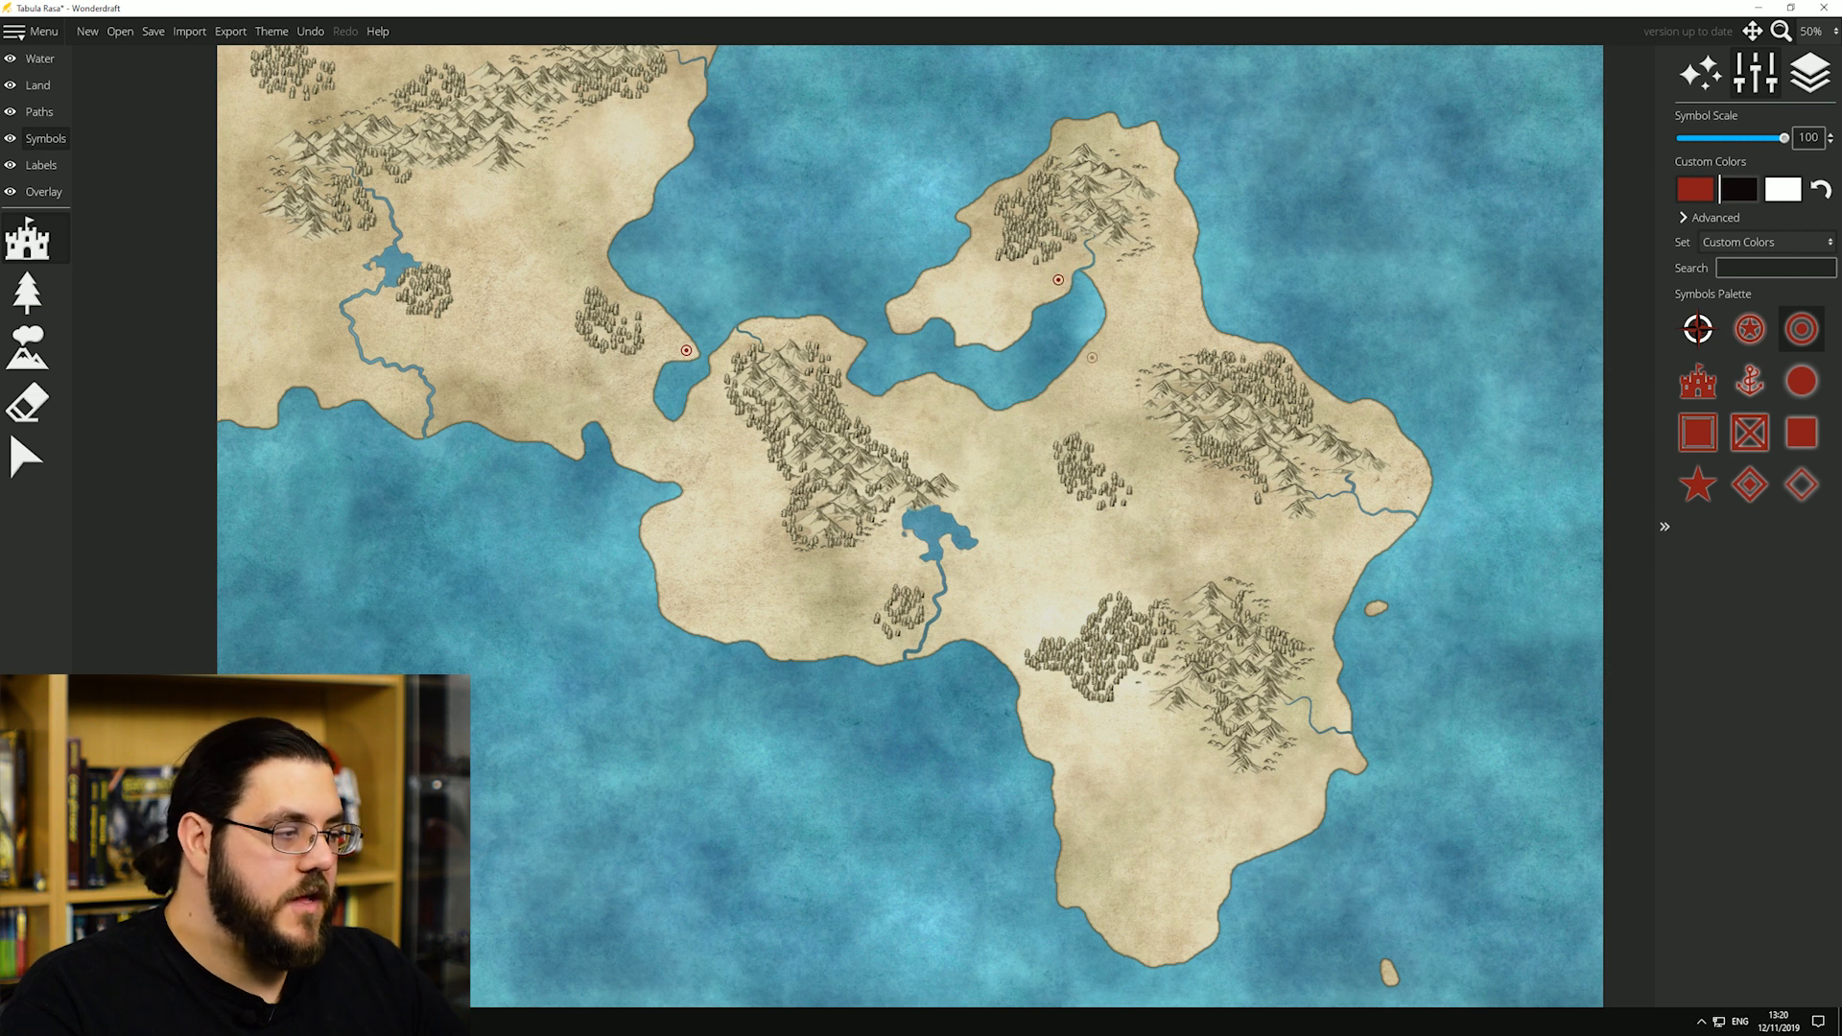
click(1395, 527)
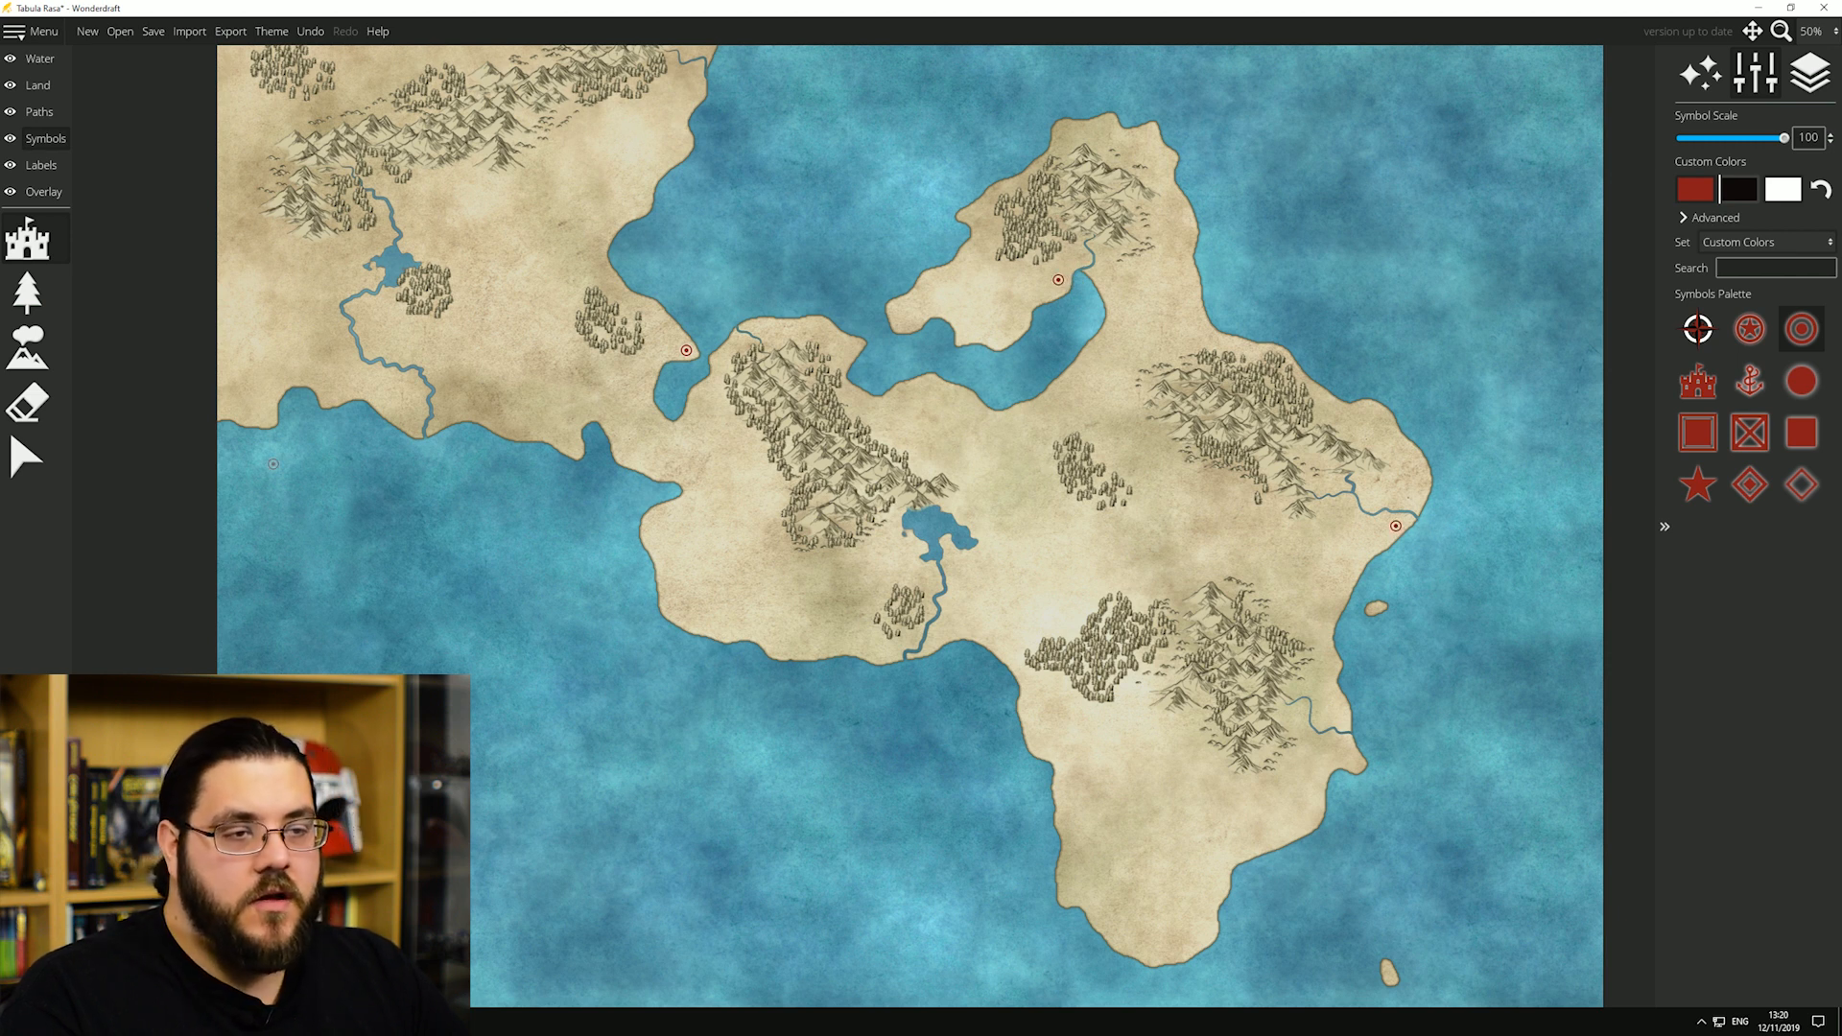
click(413, 426)
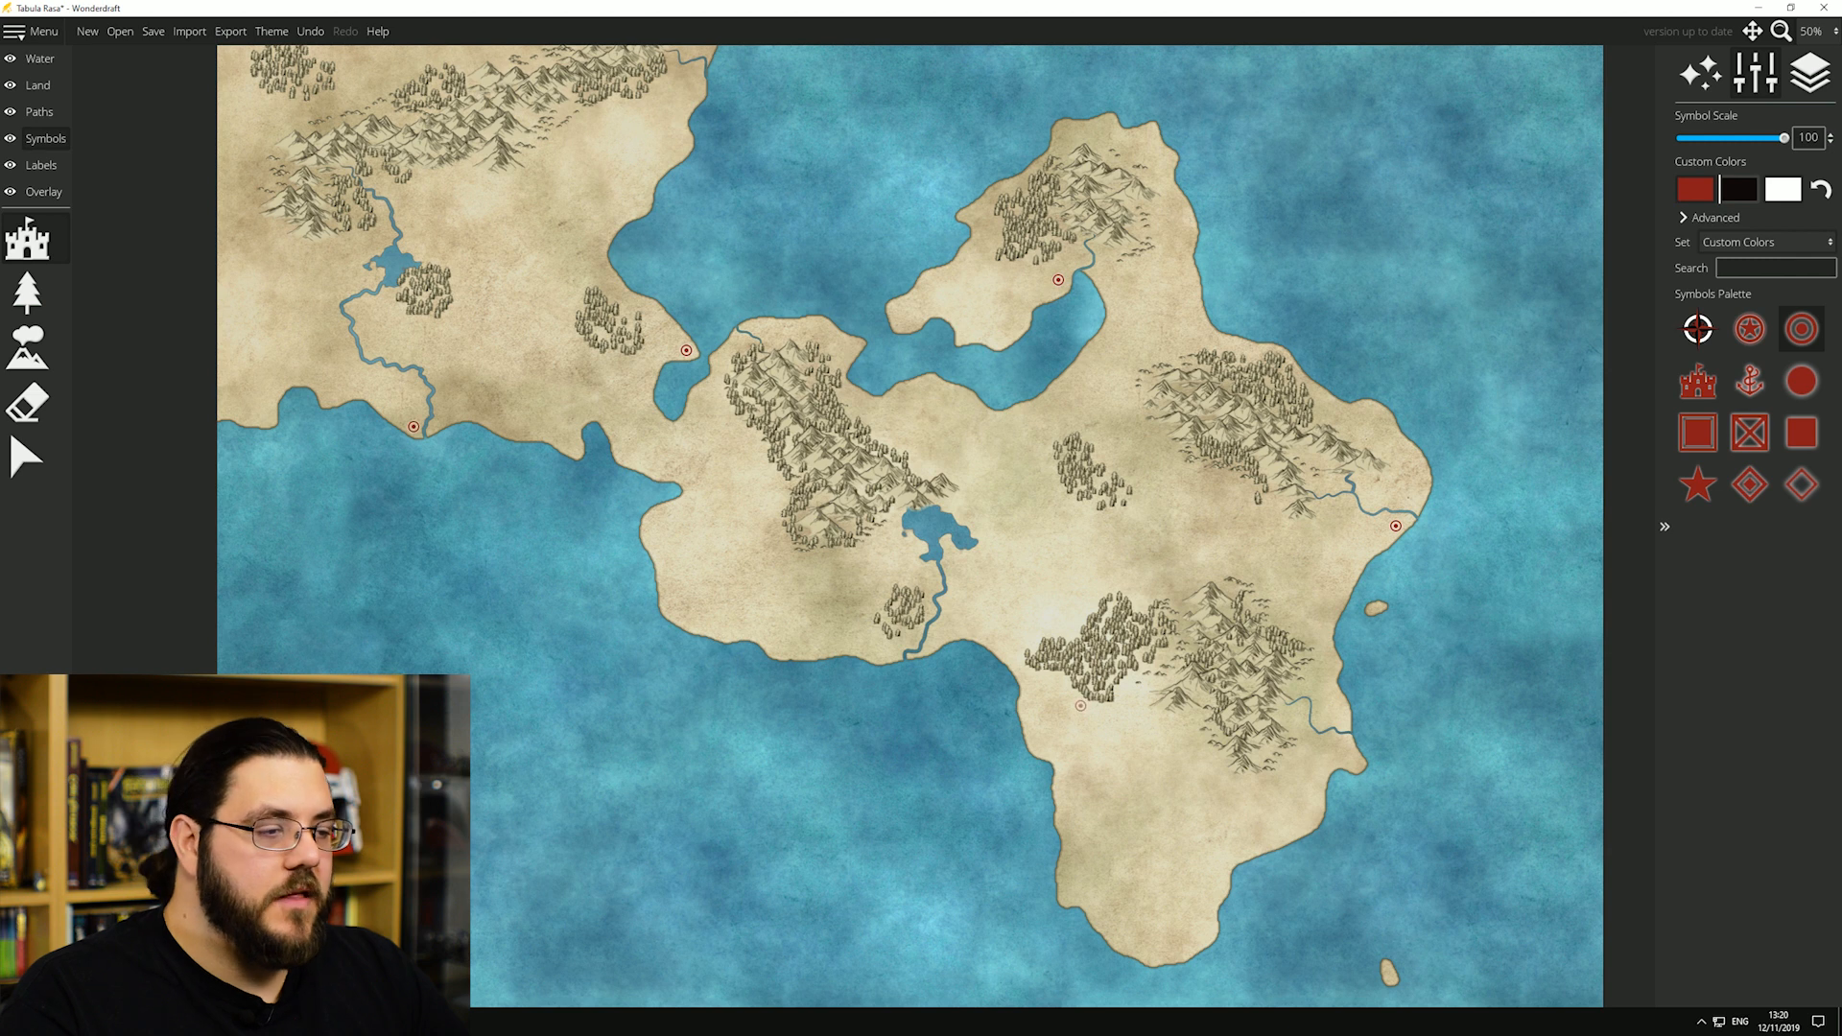
click(896, 650)
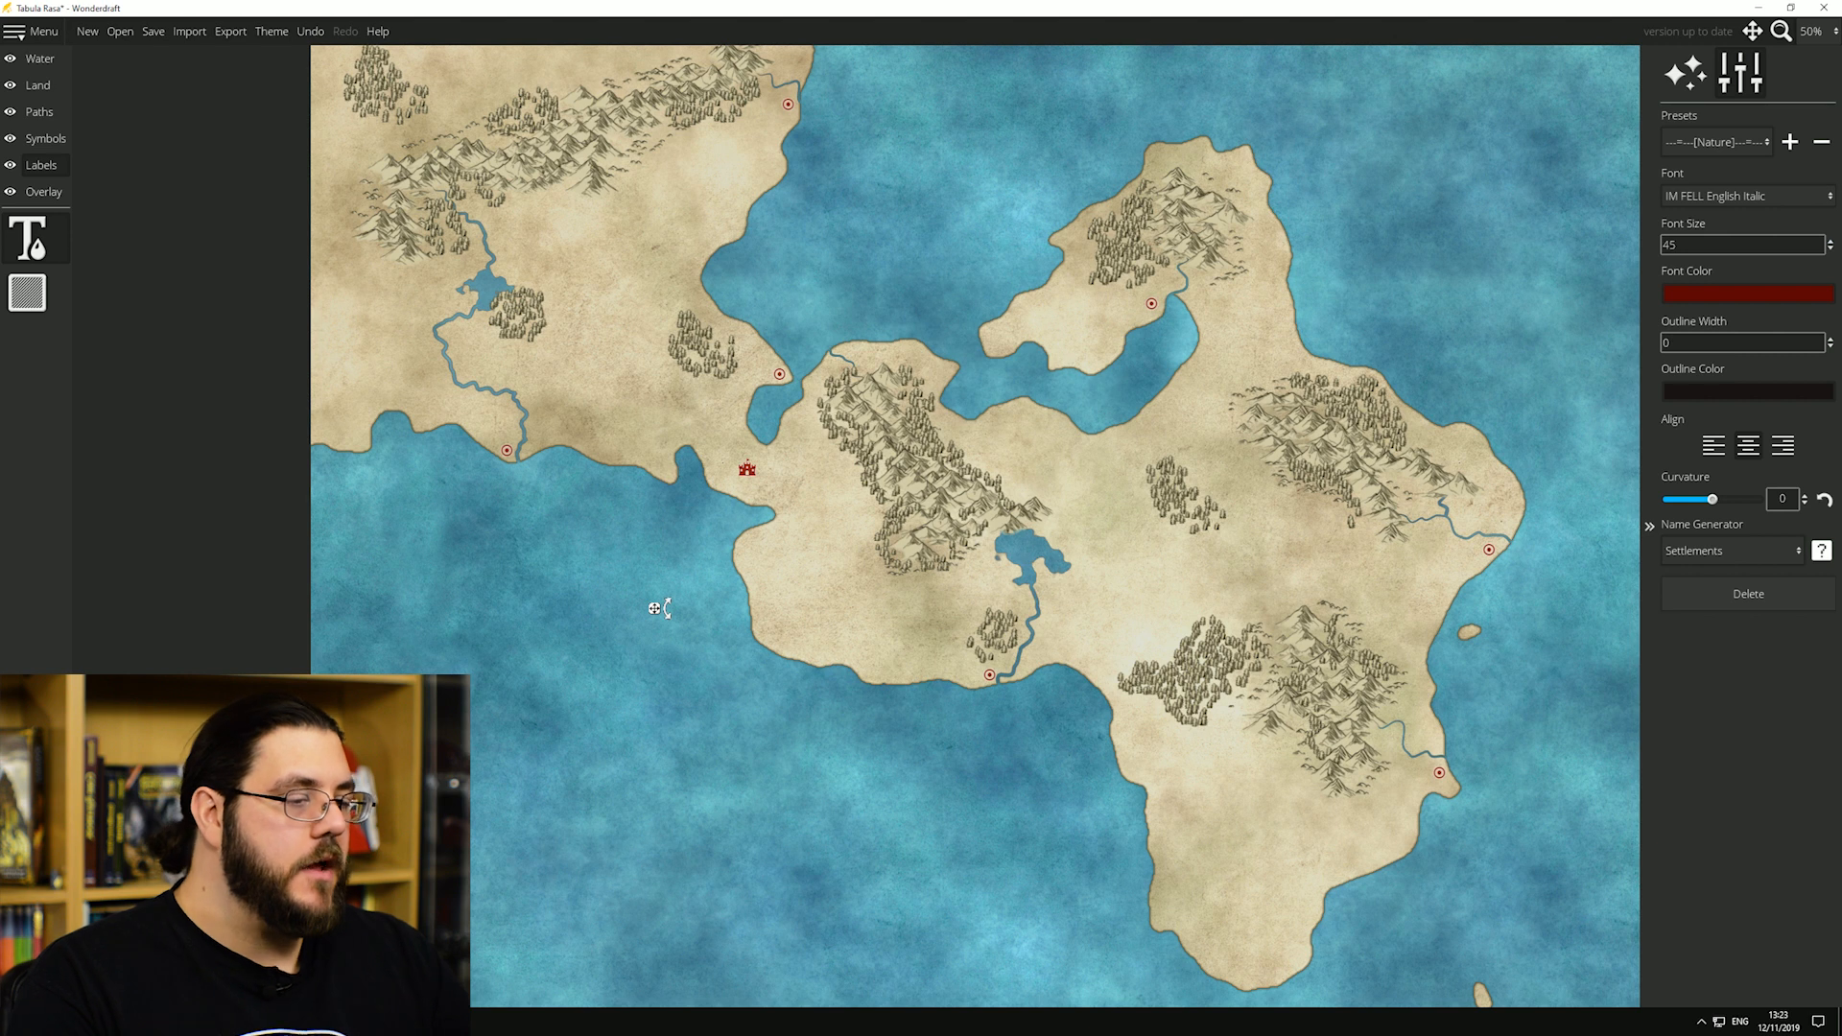
Step: Place a dark red label in IM FELL English Italic, size 45, beside the east coast river-mouth city marker
click(1460, 567)
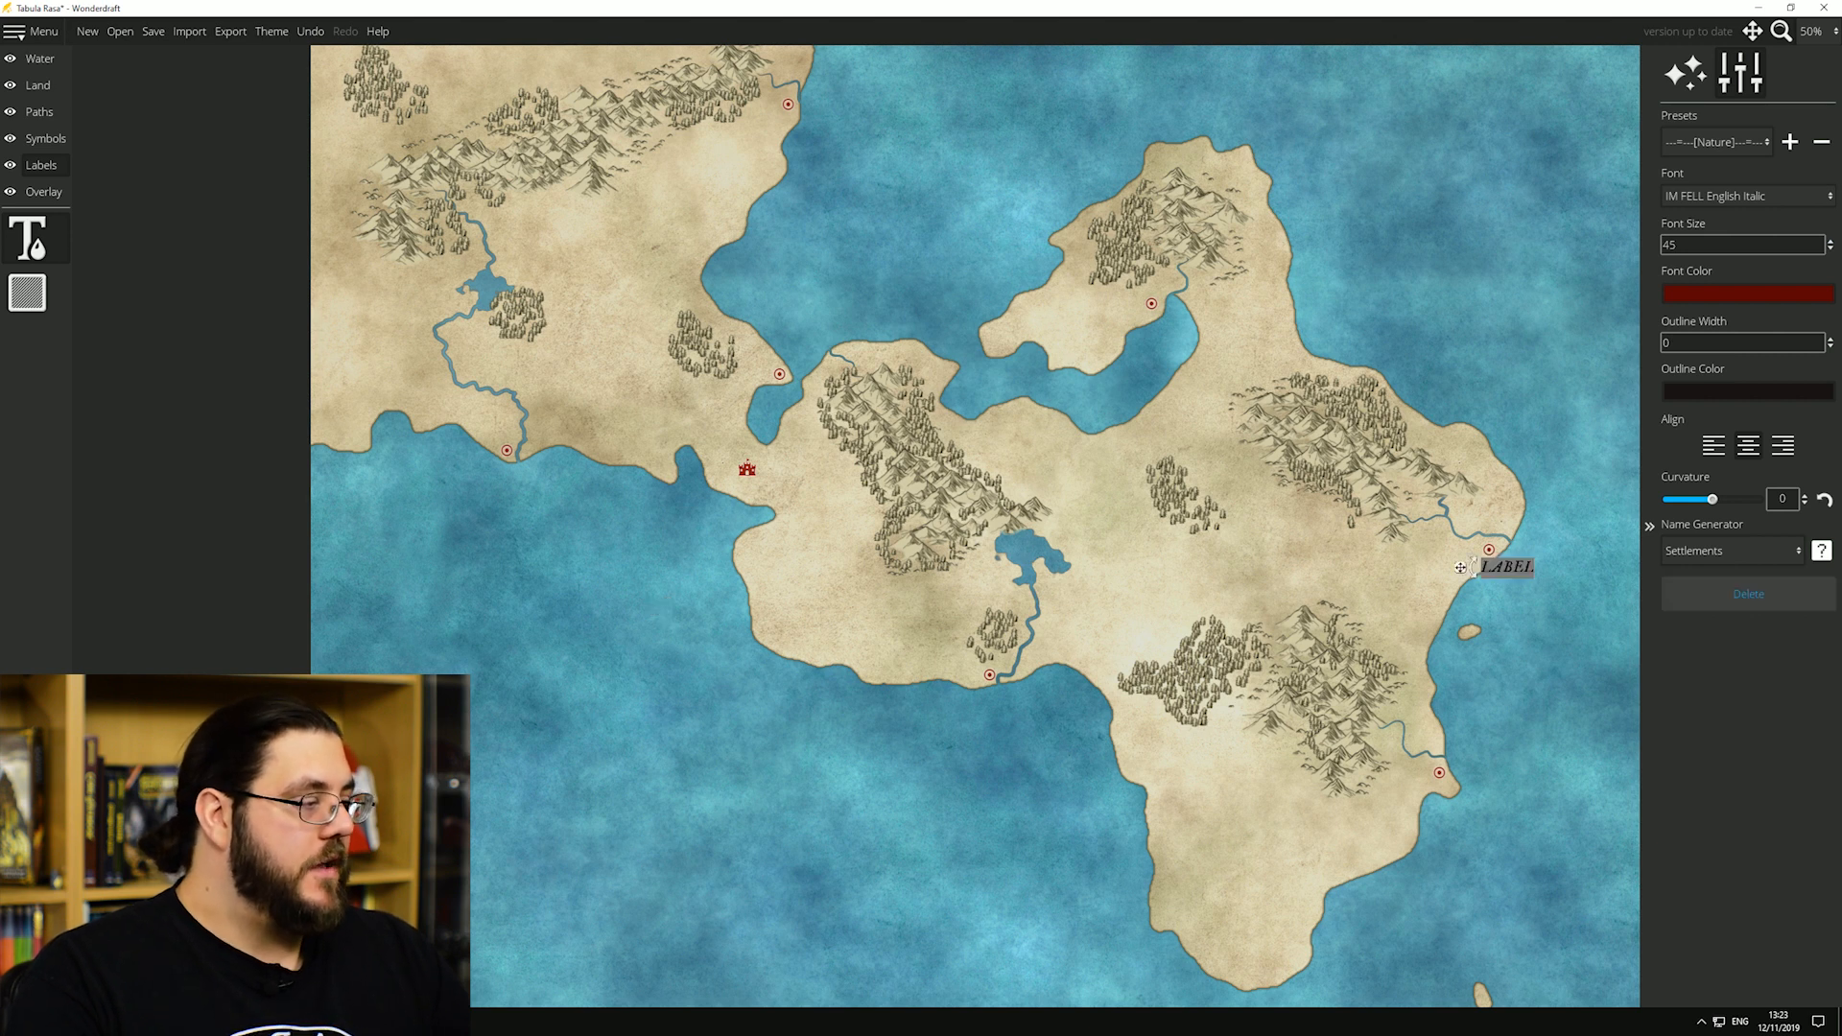
drag(1460, 567, 1483, 563)
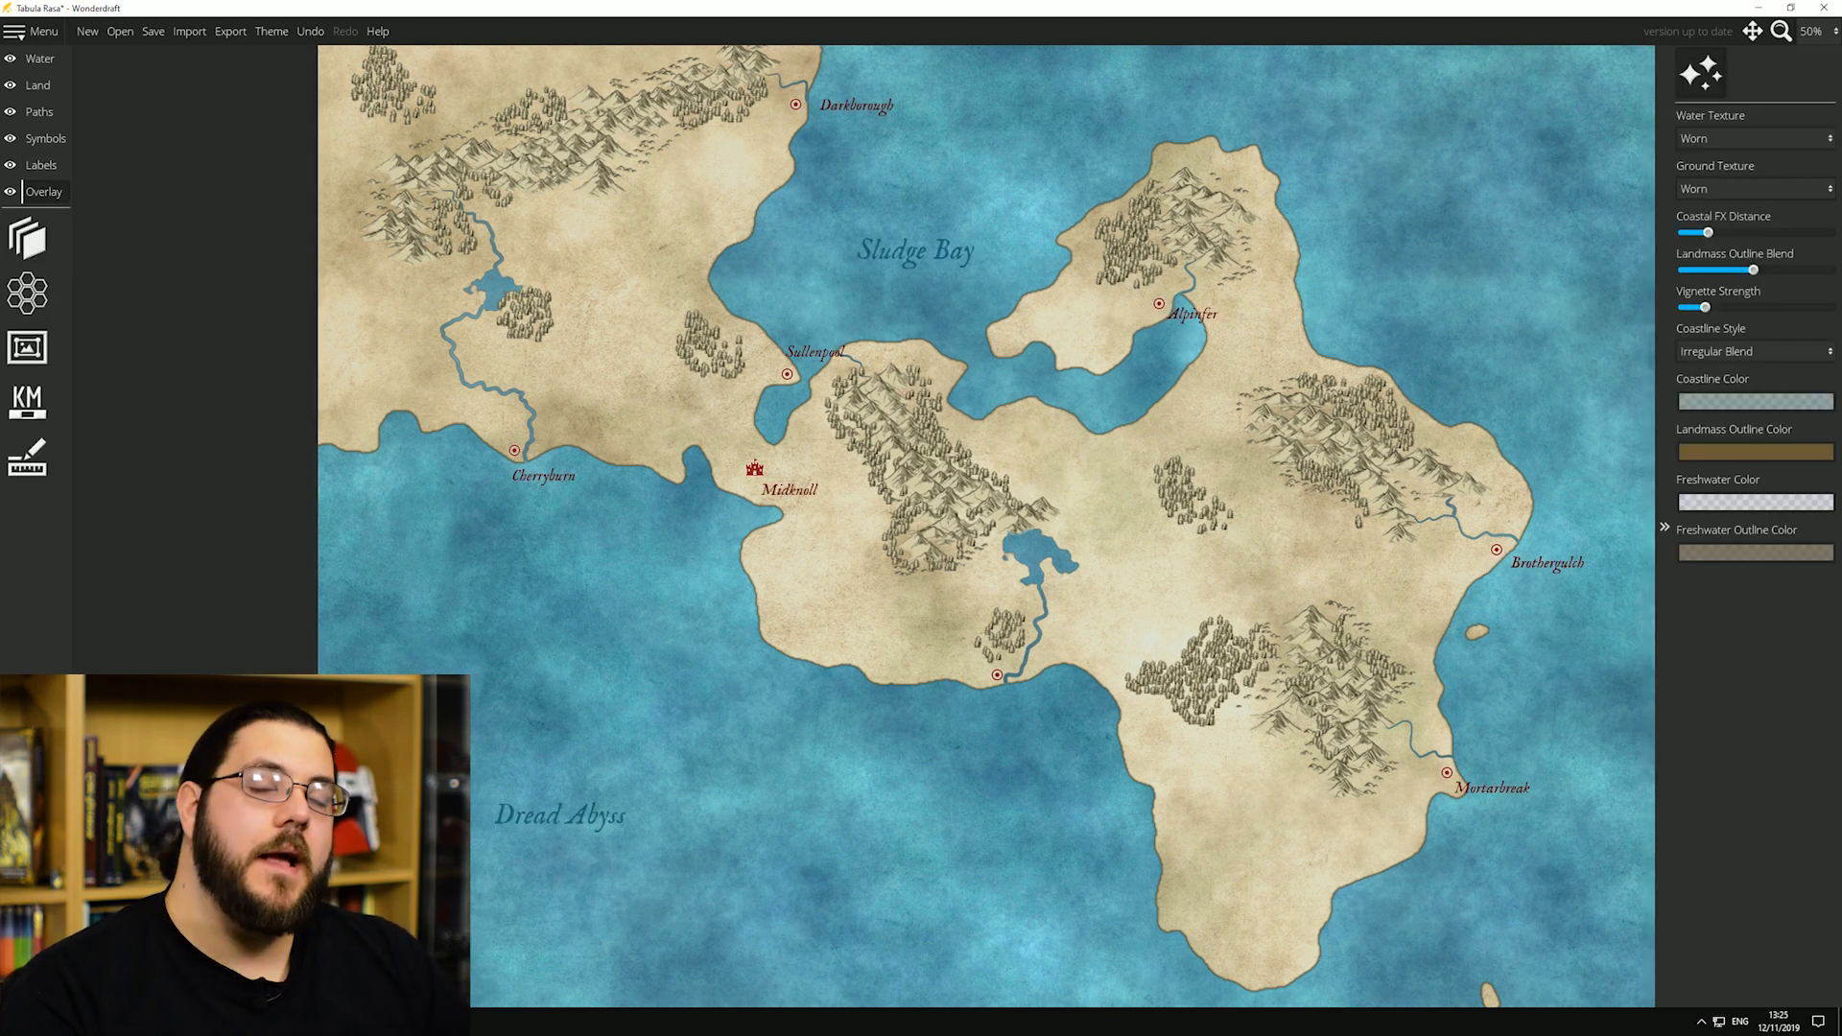
Step: Overlay the map with a Flat Hex grid at size 100
click(27, 293)
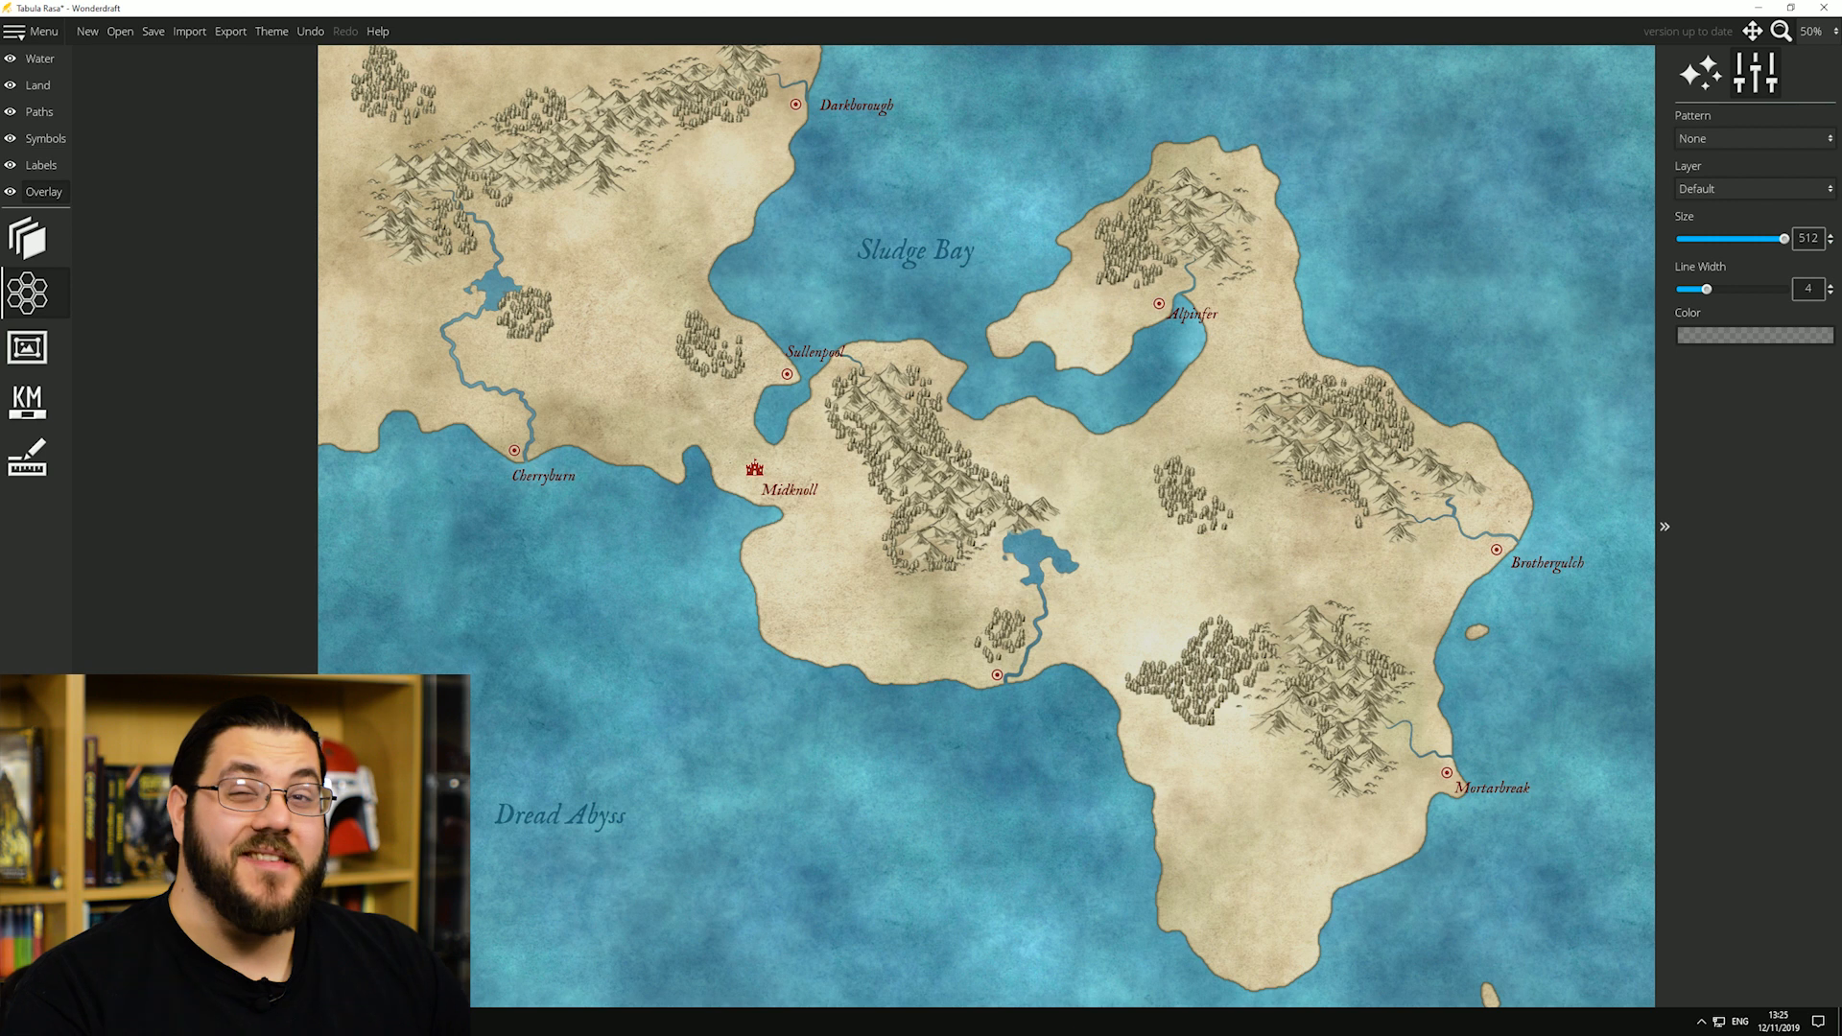
click(1754, 139)
click(1755, 199)
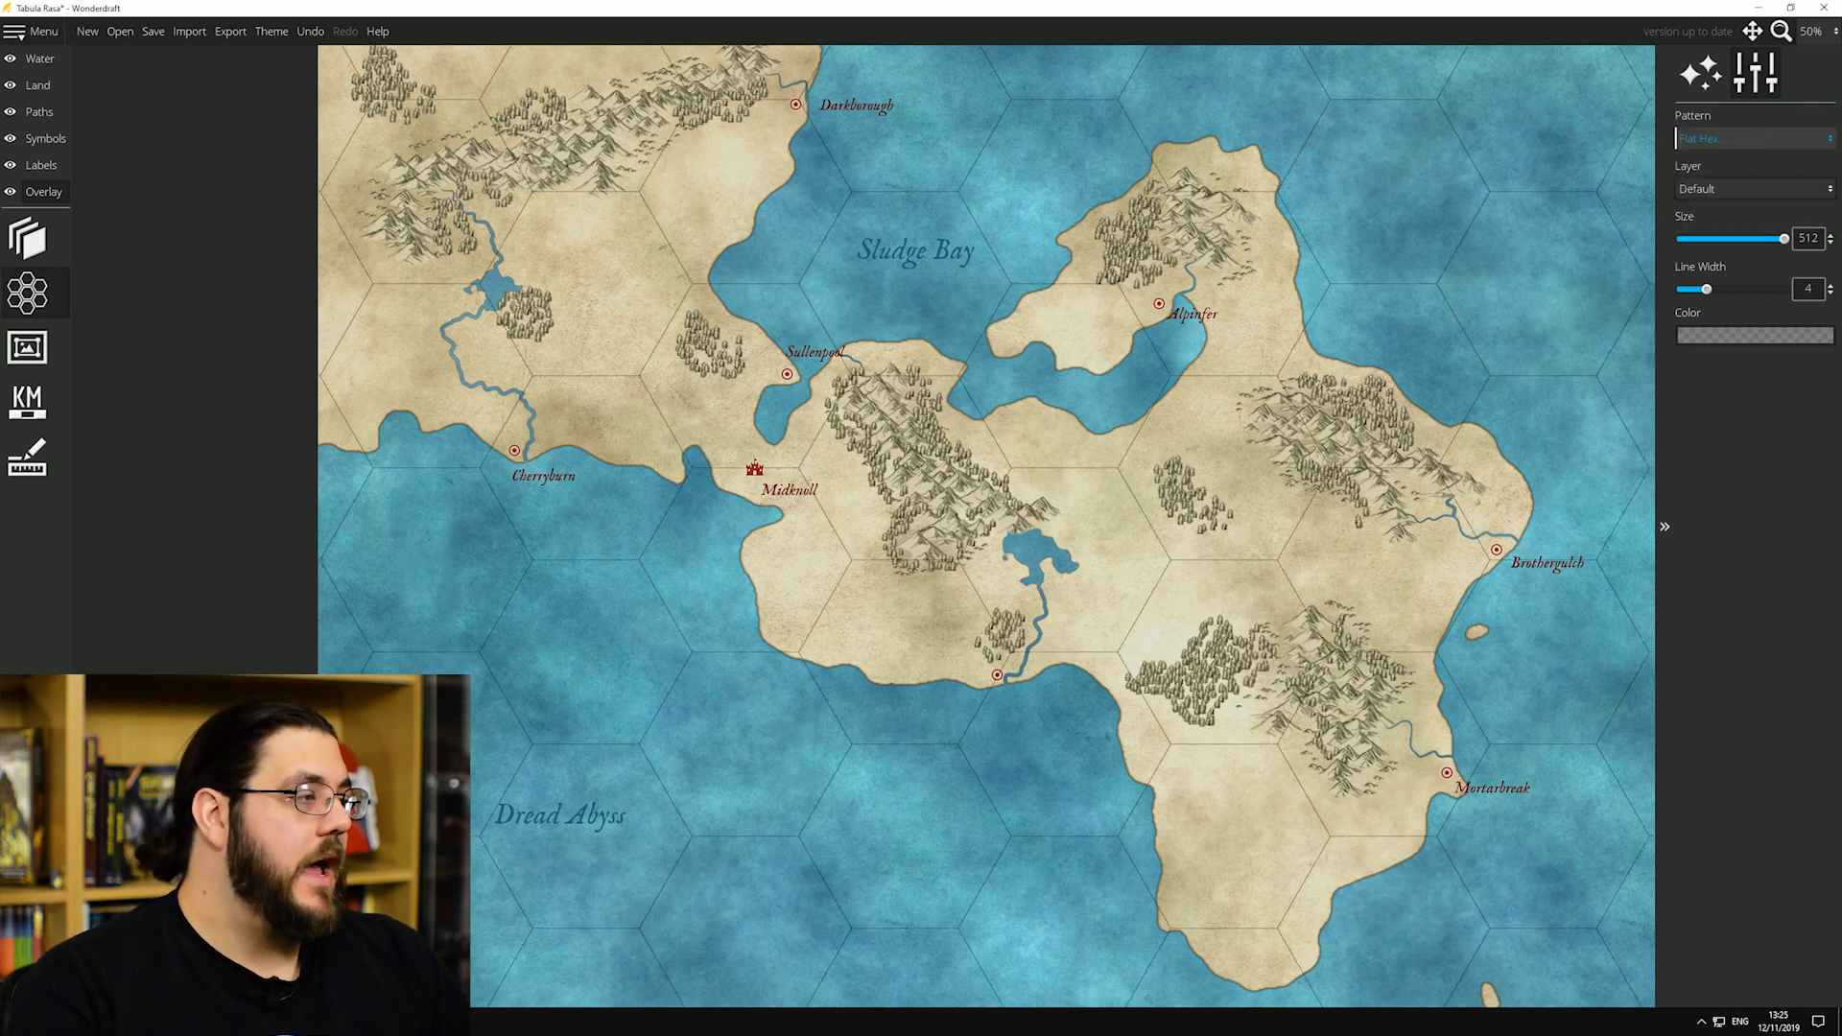
drag(1784, 239, 1694, 239)
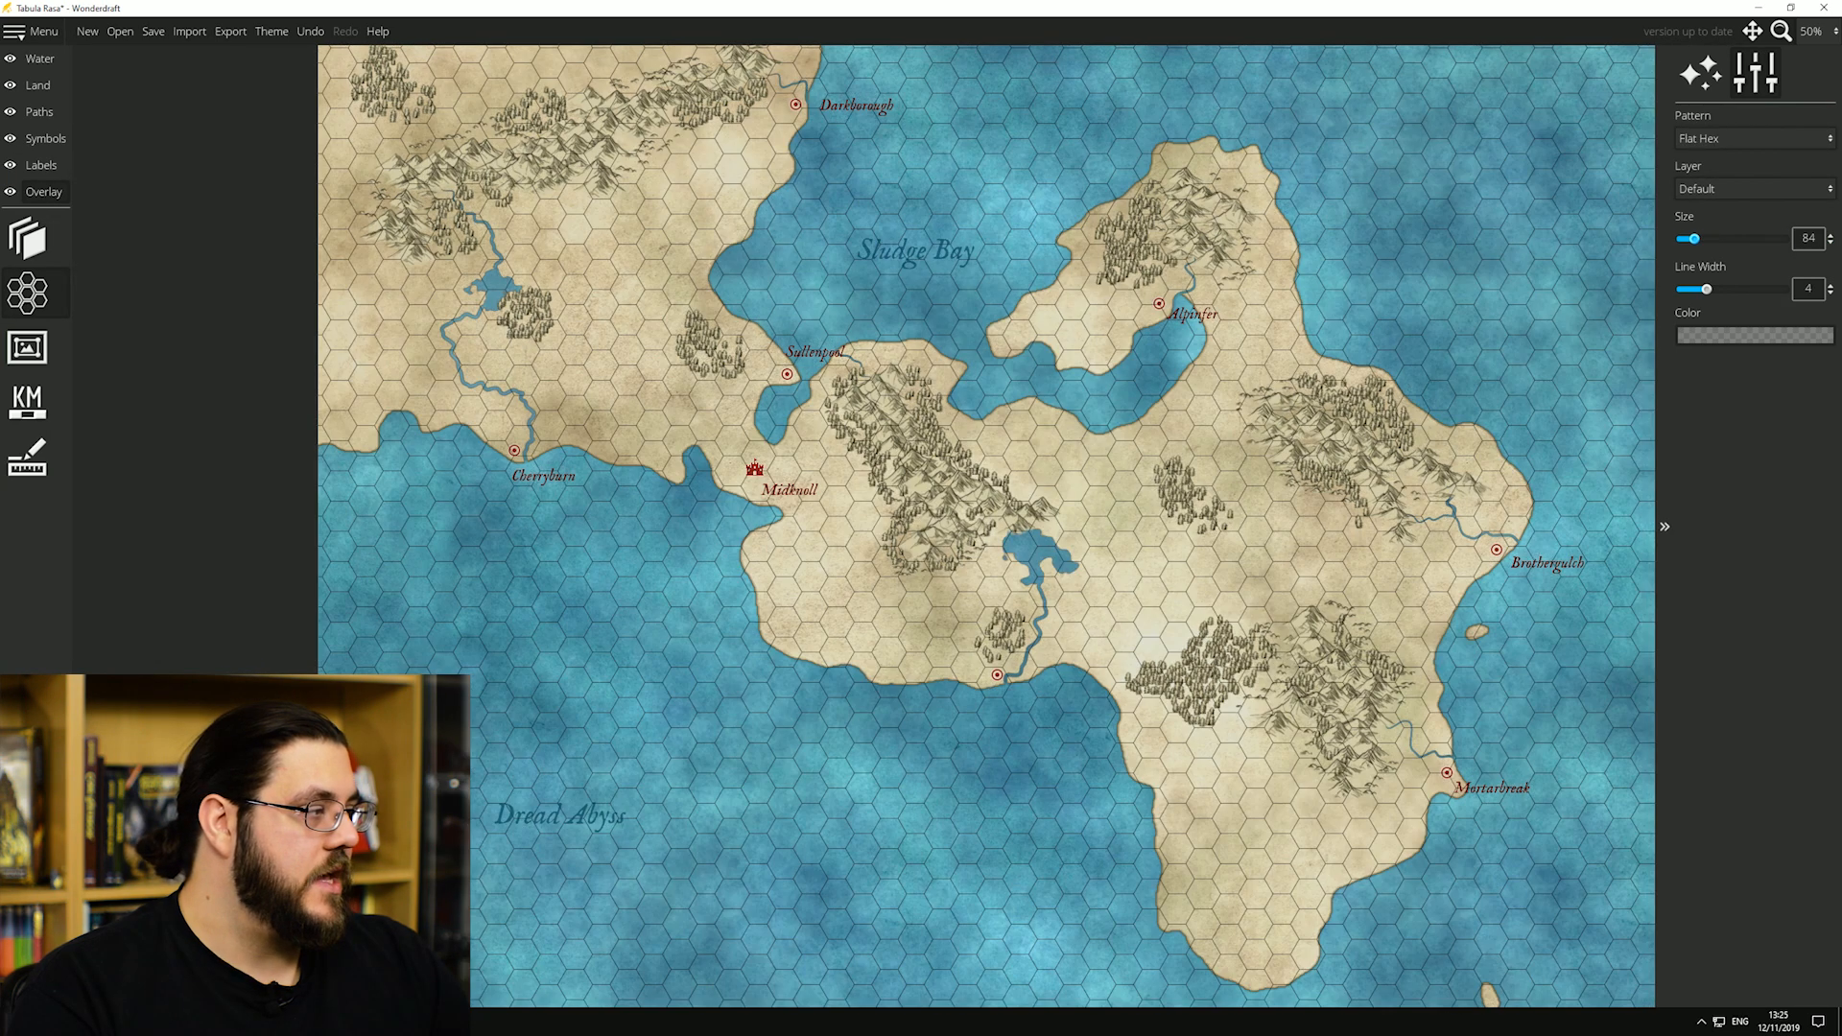
double_click(1807, 237)
text(100)
key(Return)
Step: Create a map scale bar with five segments of 100 Miles, 256 wide and 16 high
click(27, 401)
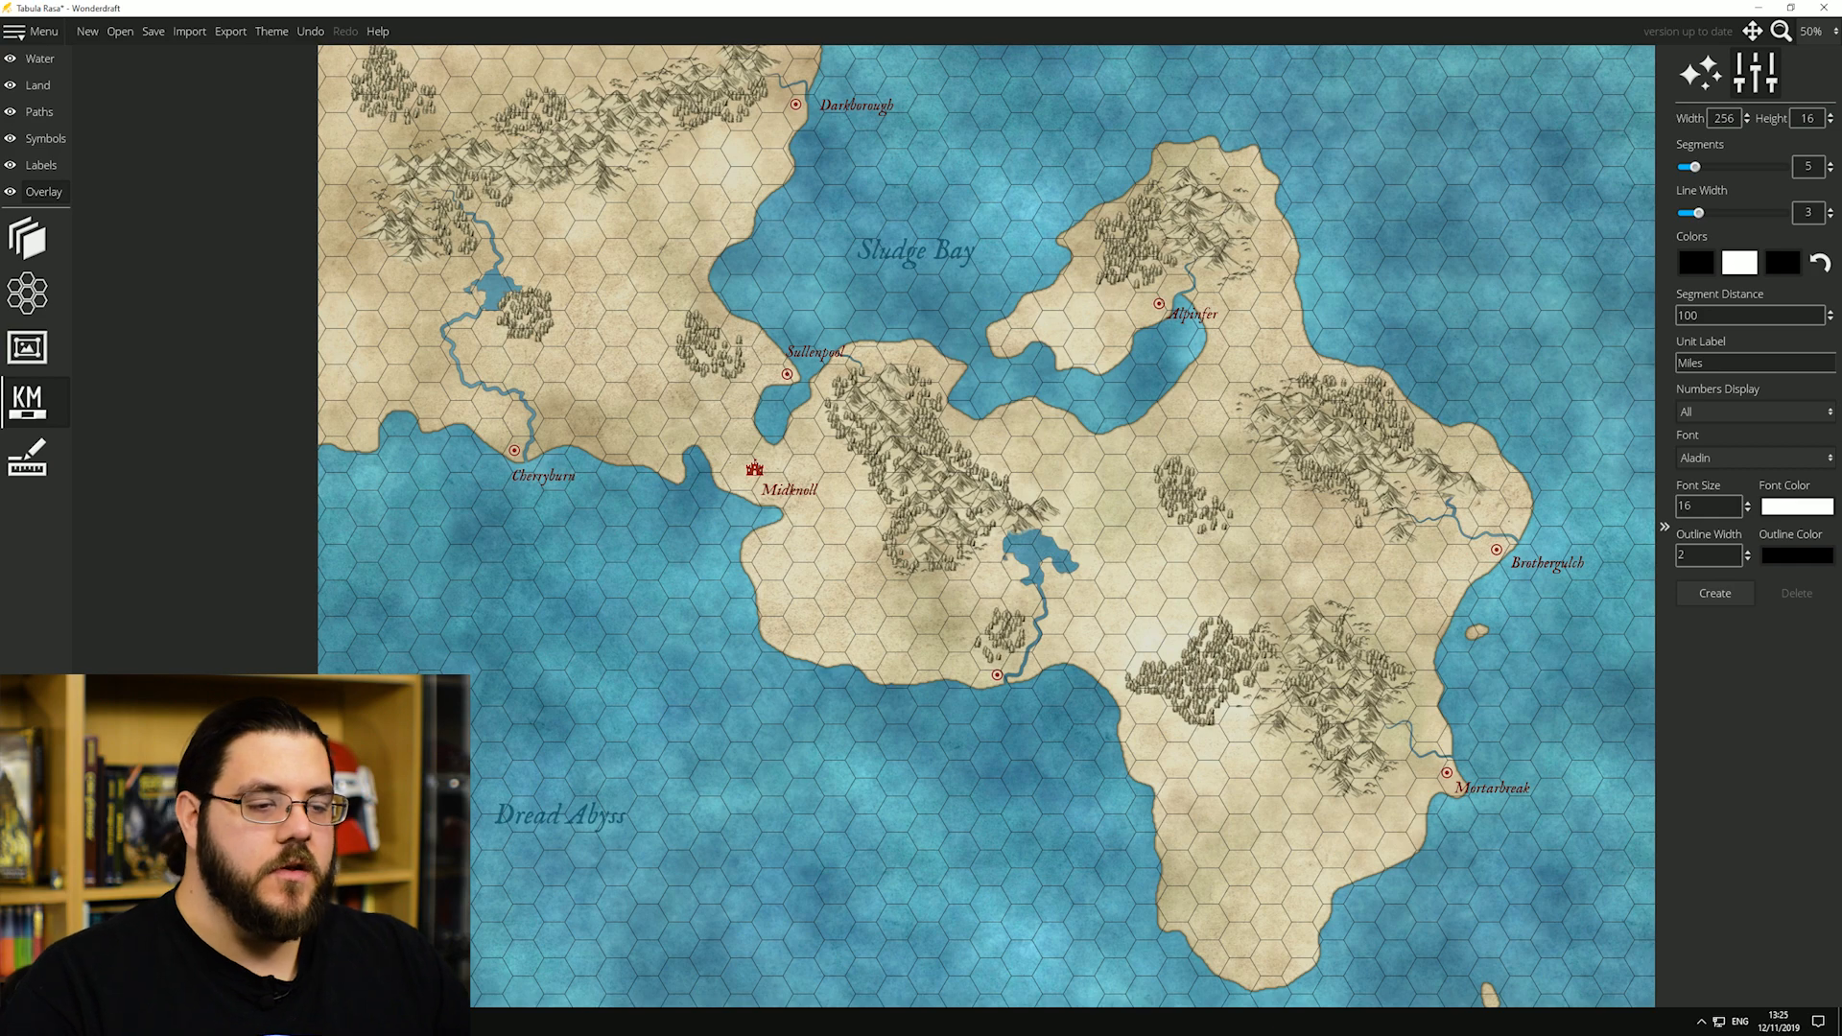
scroll(562, 723, up, 5)
scroll(562, 723, down, 5)
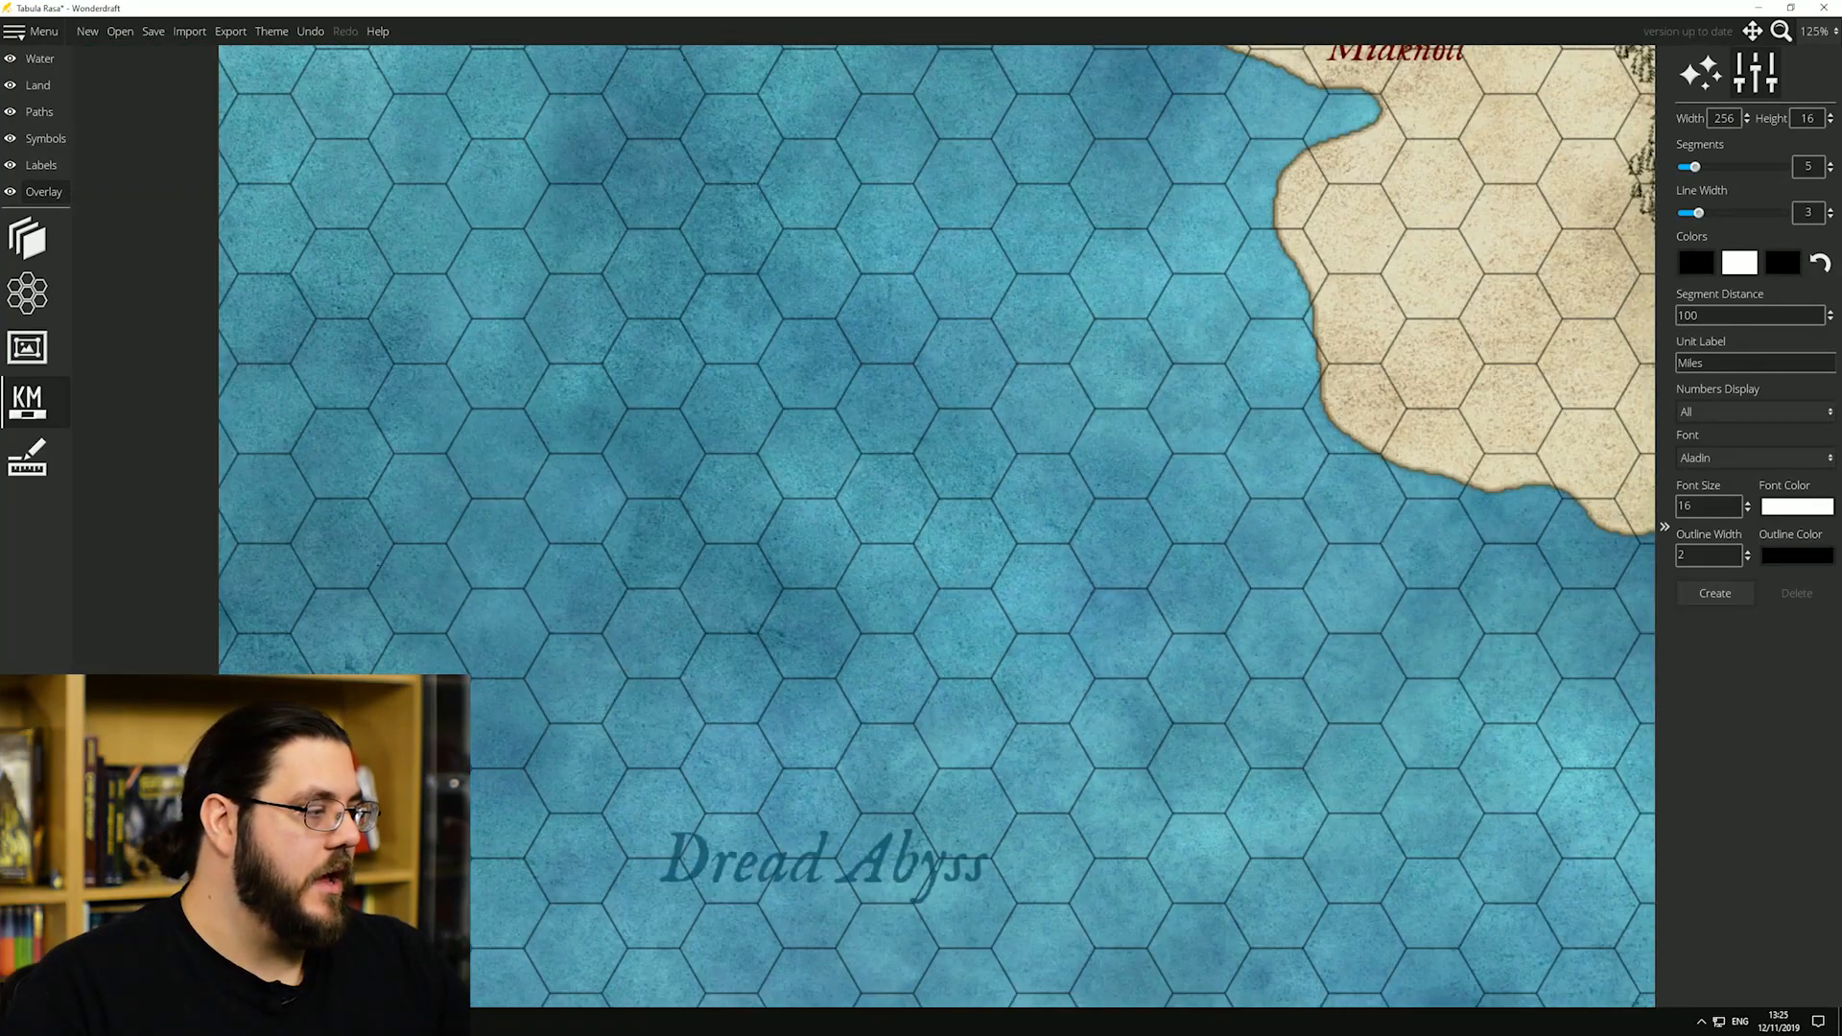
click(1715, 592)
scroll(1483, 513, down, 3)
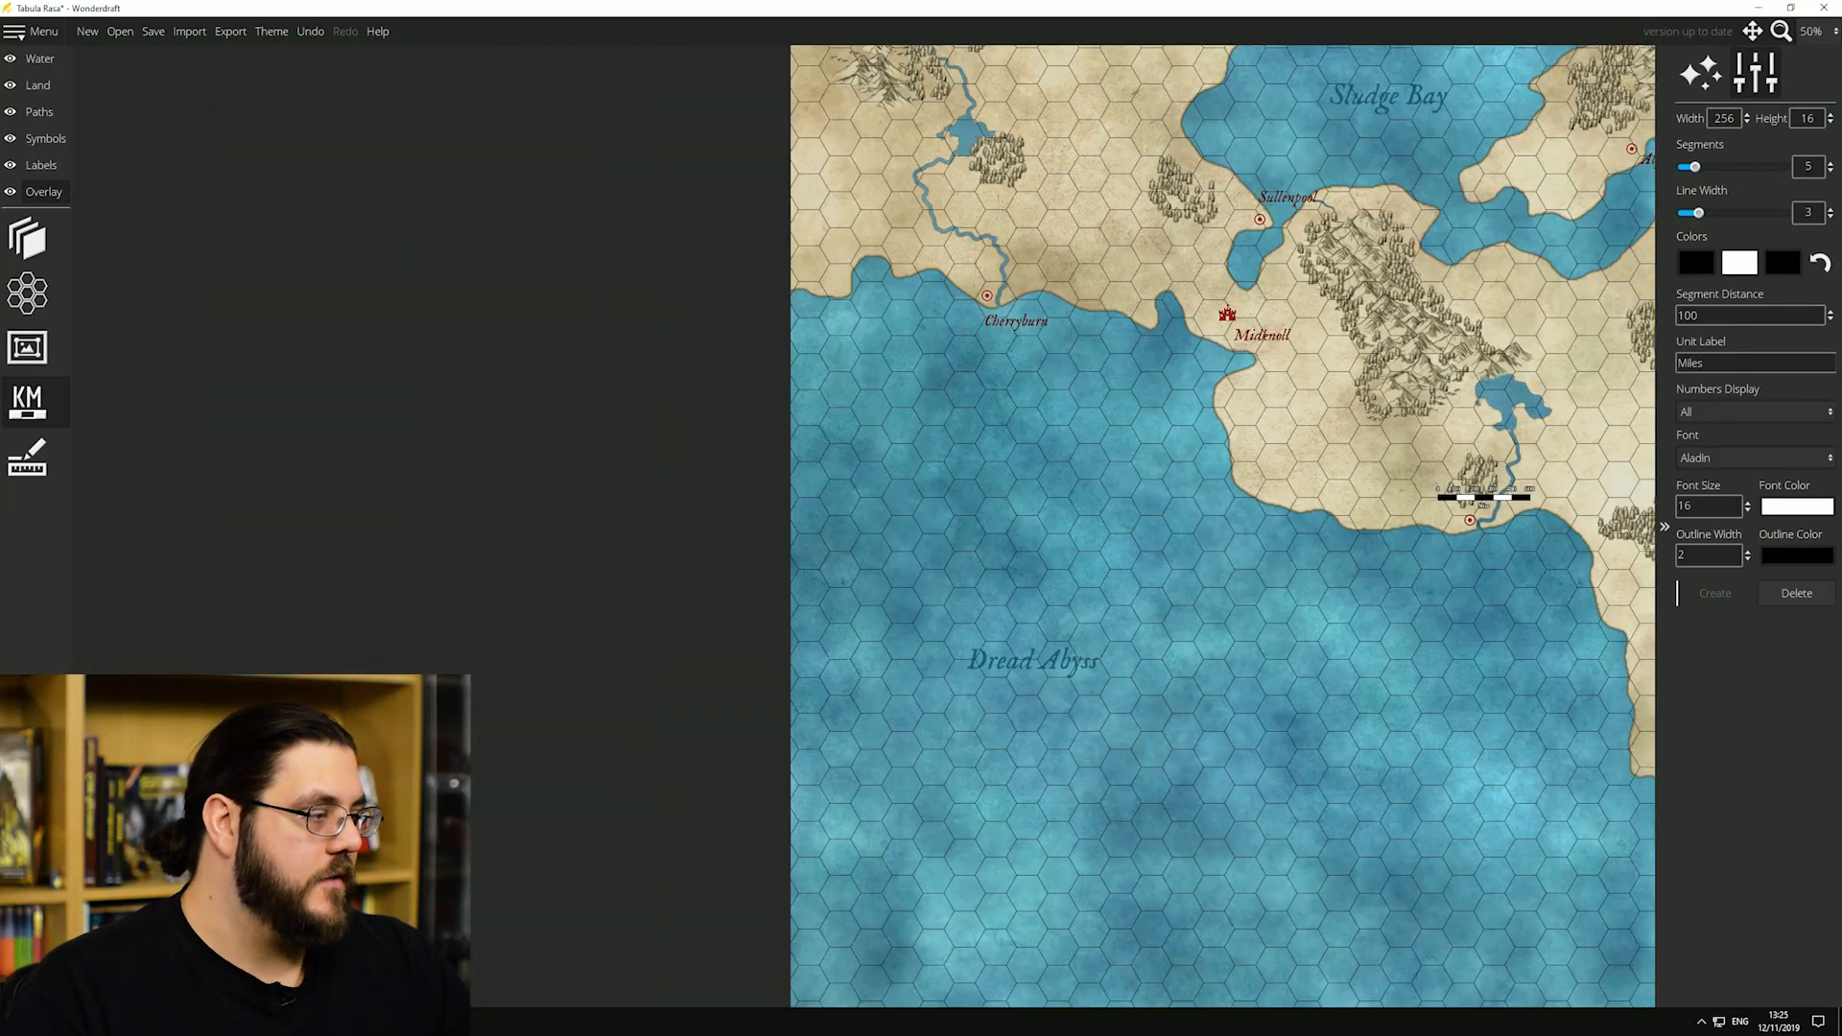
scroll(1483, 514, up, 4)
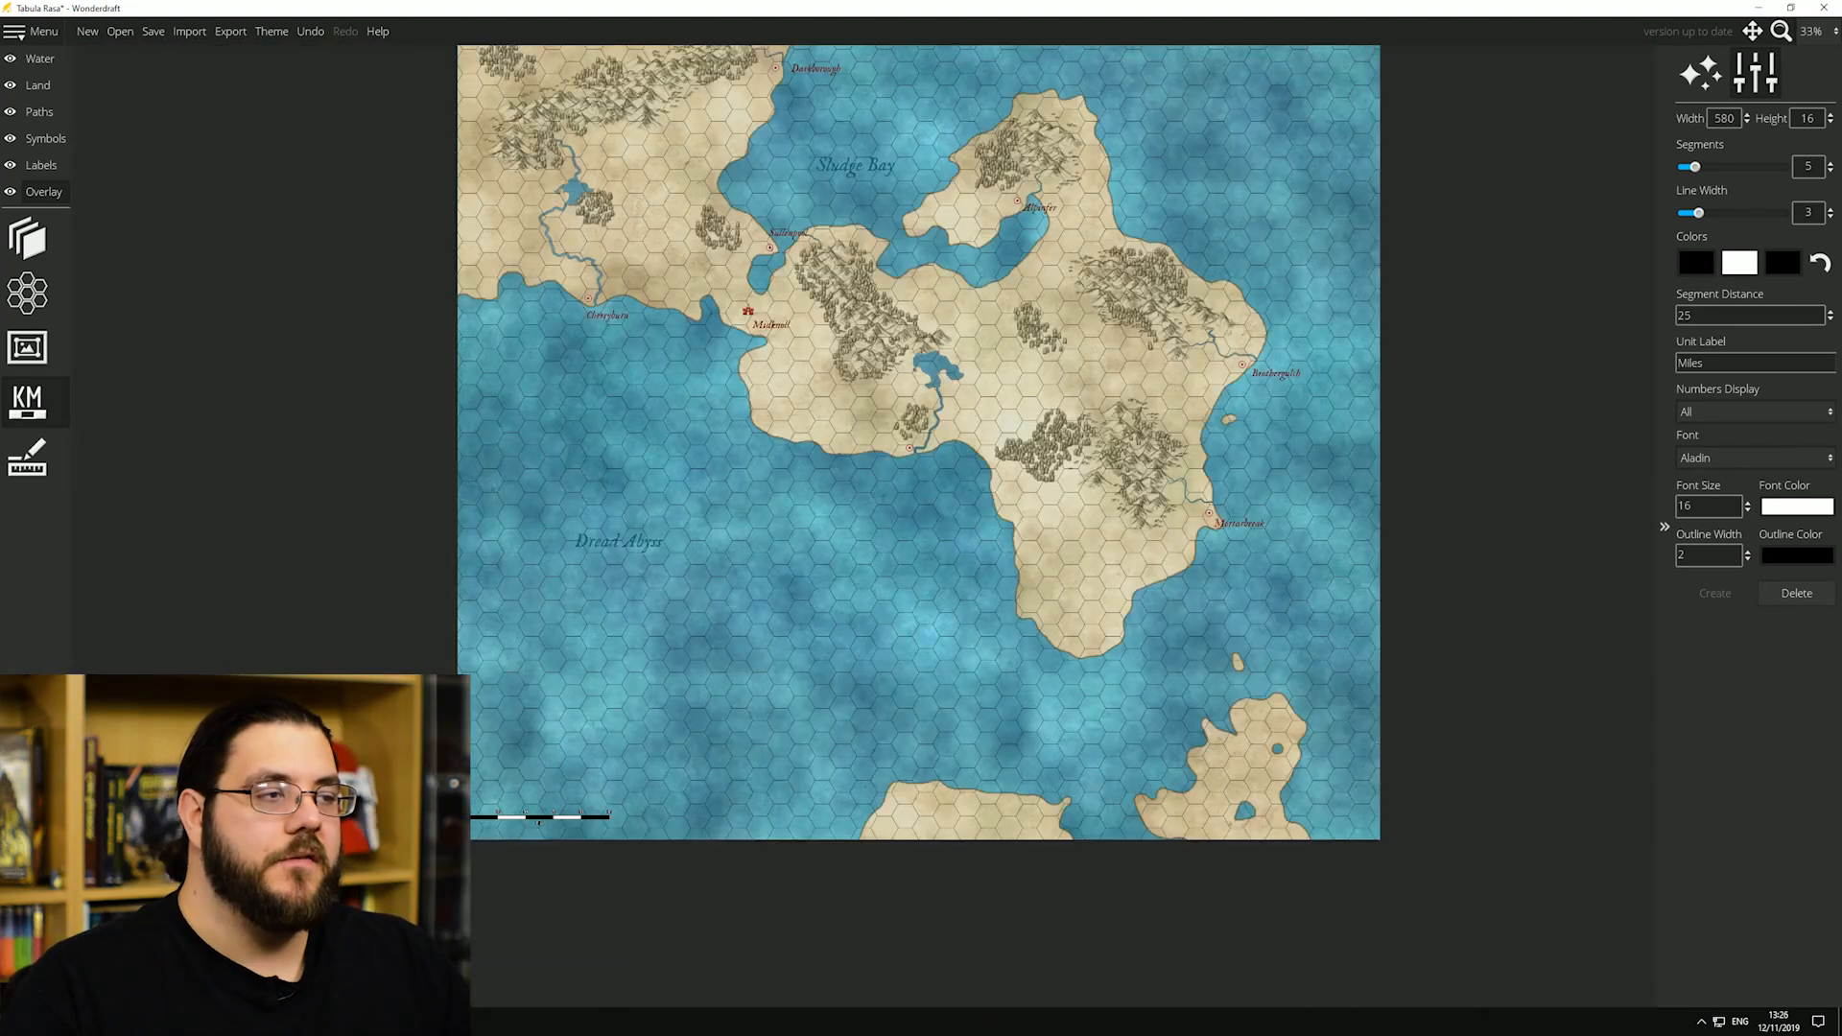
Step: Measure the overland route from Sullenpool around the inlet to Midknoll with the Measuring Tool, using map scale units
scroll(863, 526, up, 3)
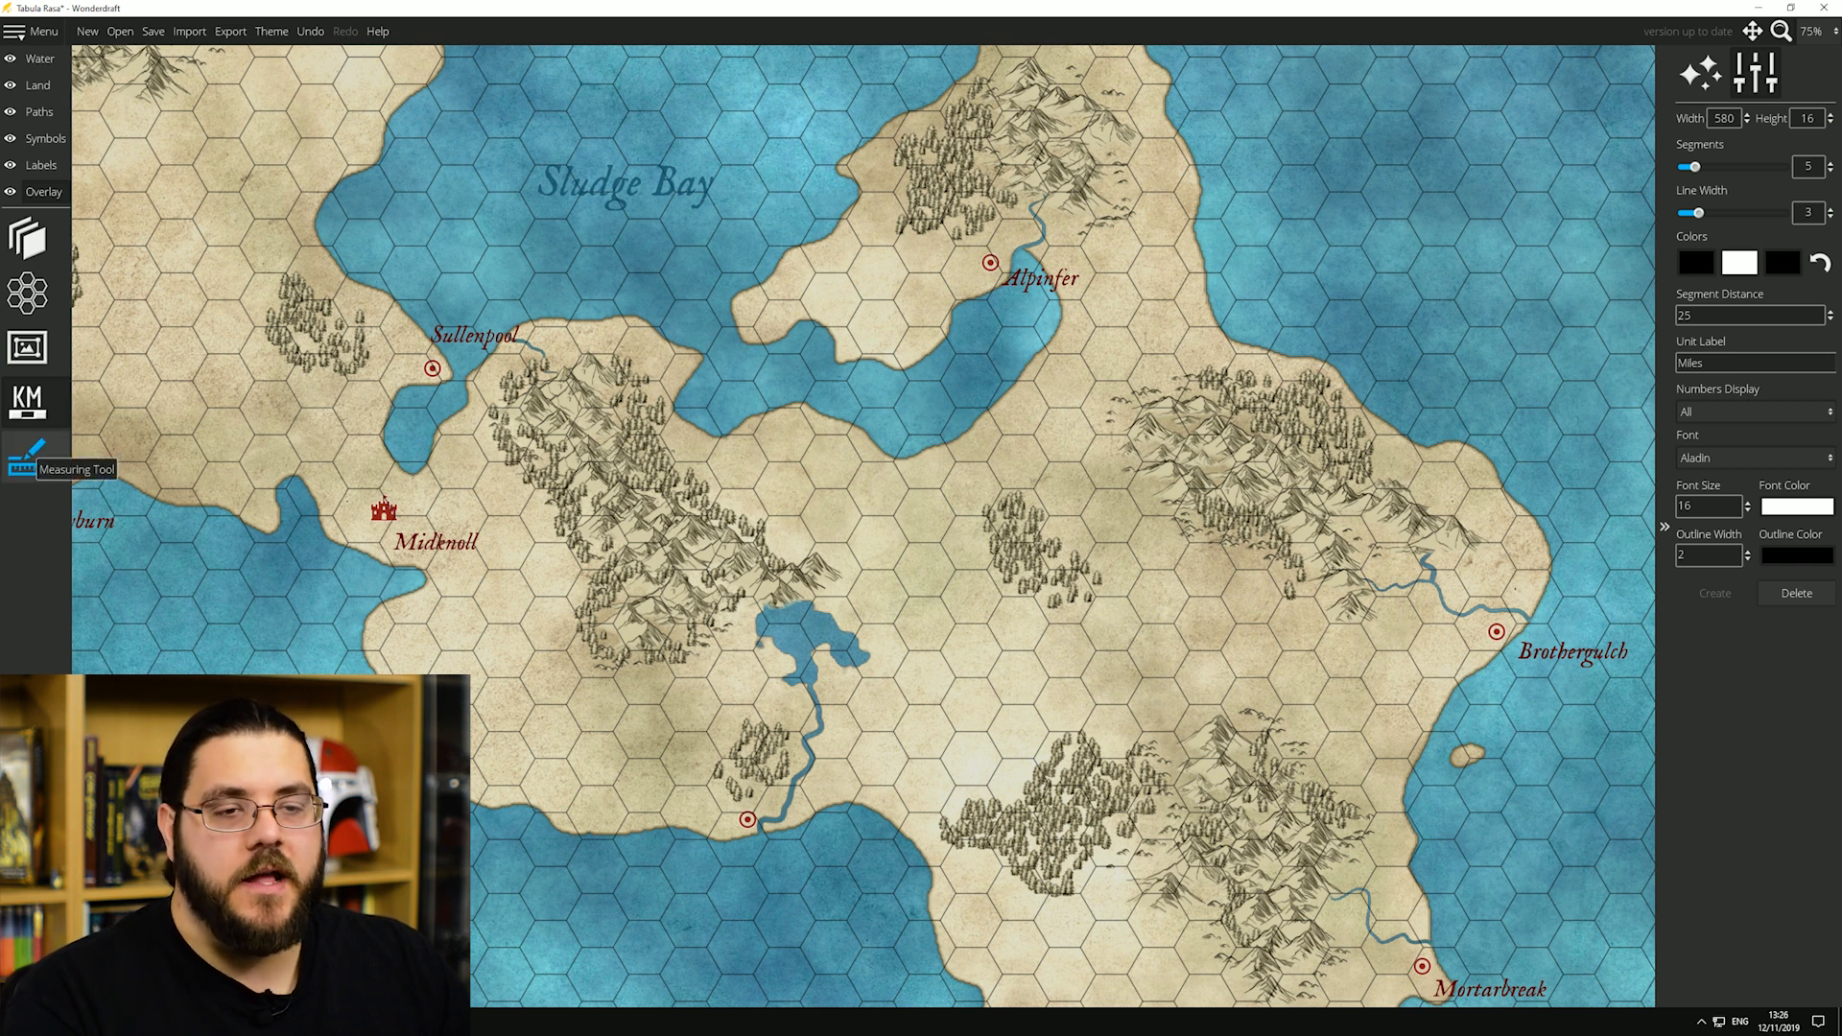
click(27, 457)
click(433, 367)
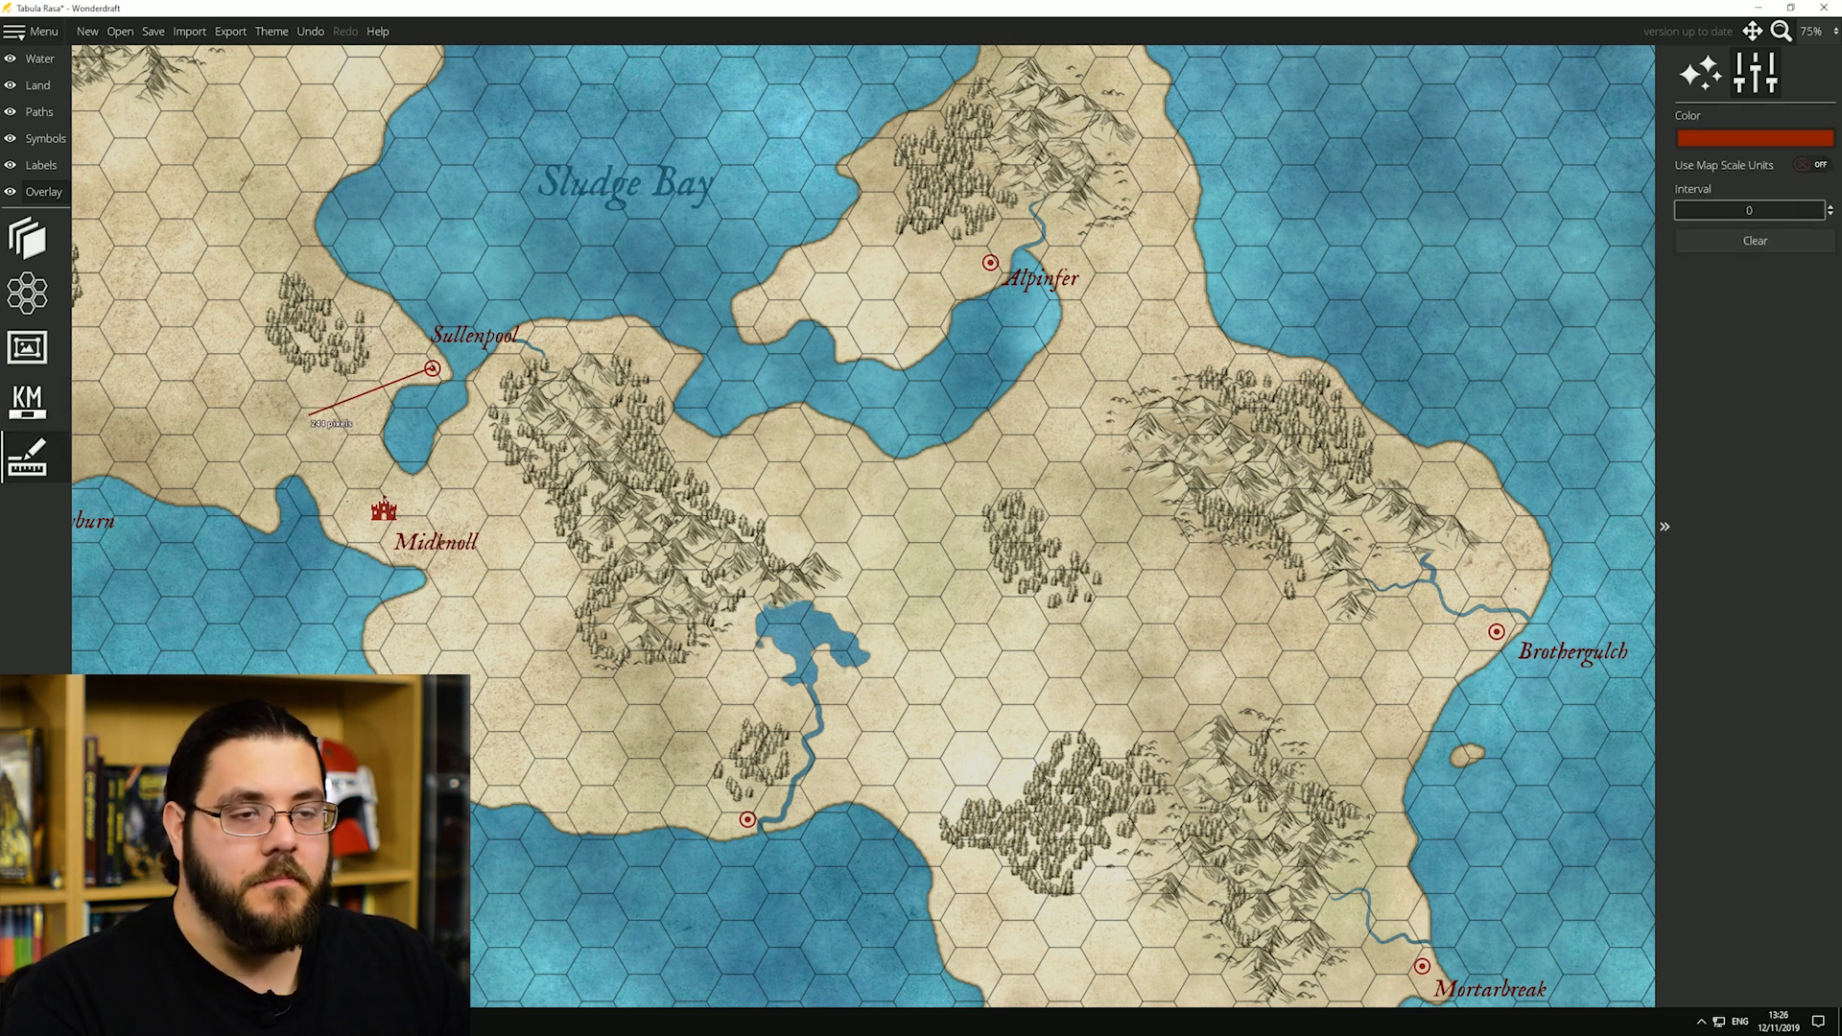
click(1805, 164)
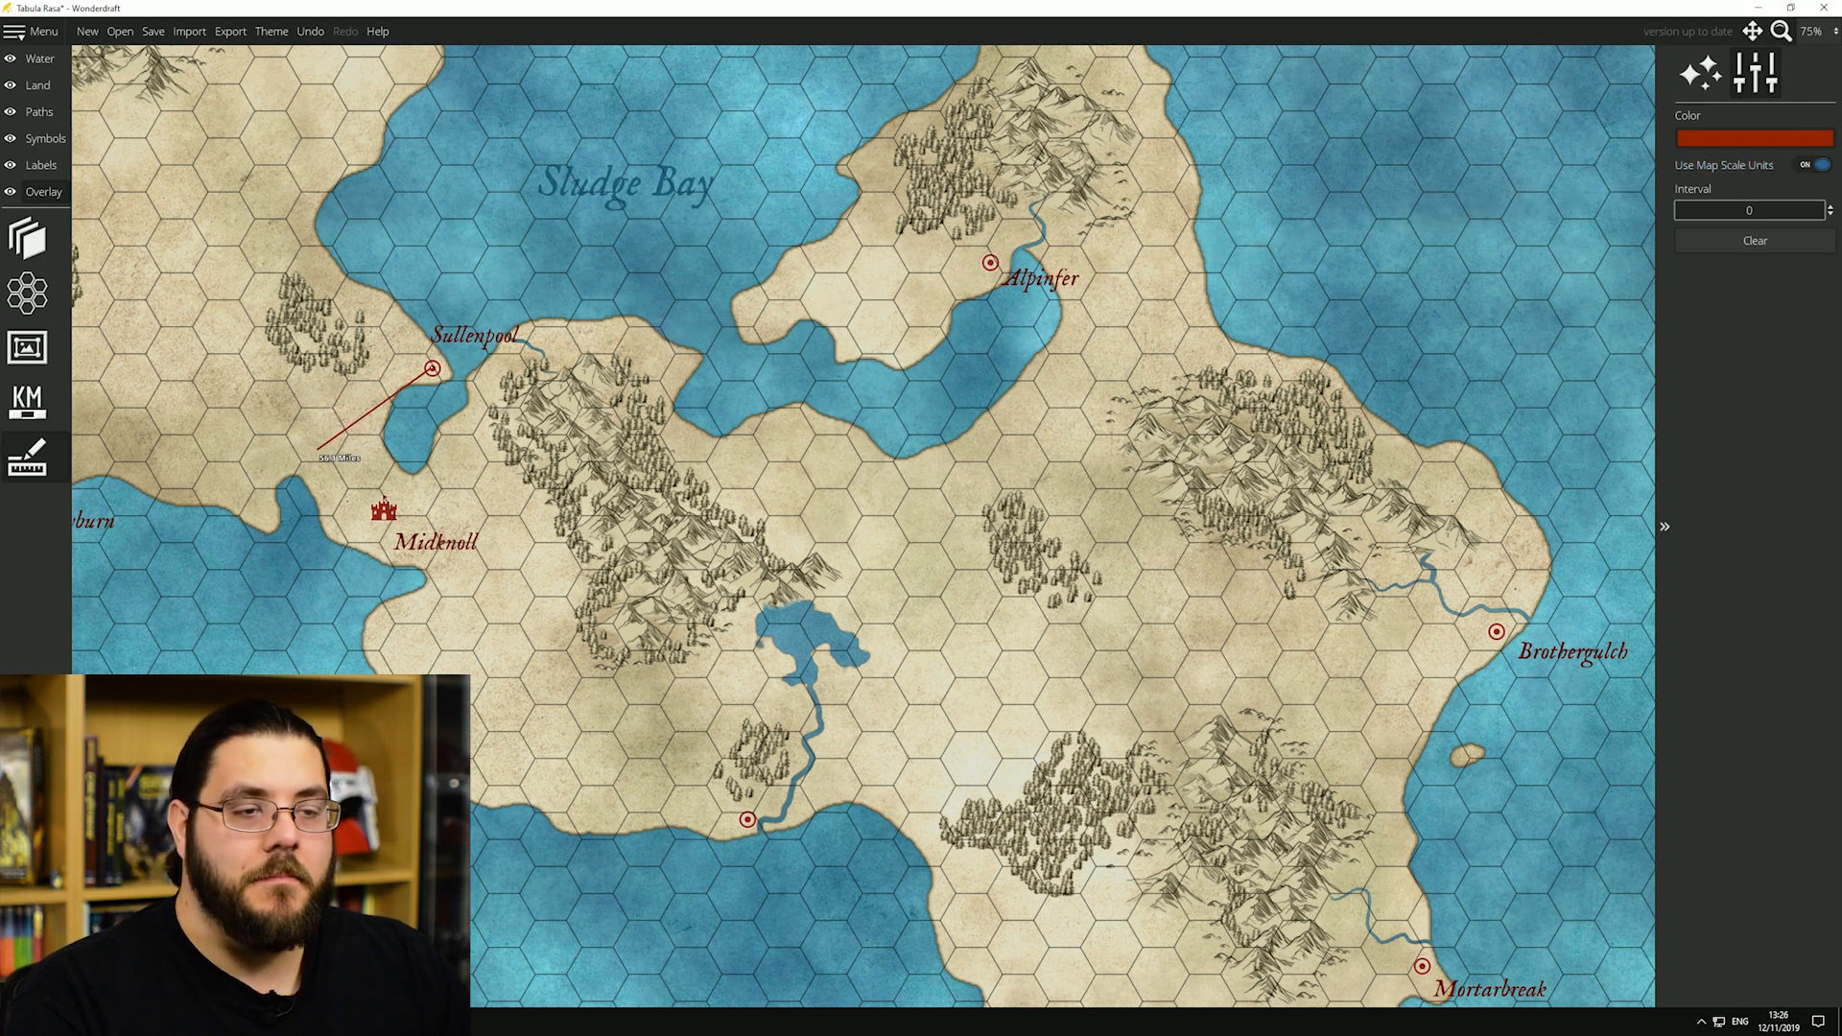
click(340, 407)
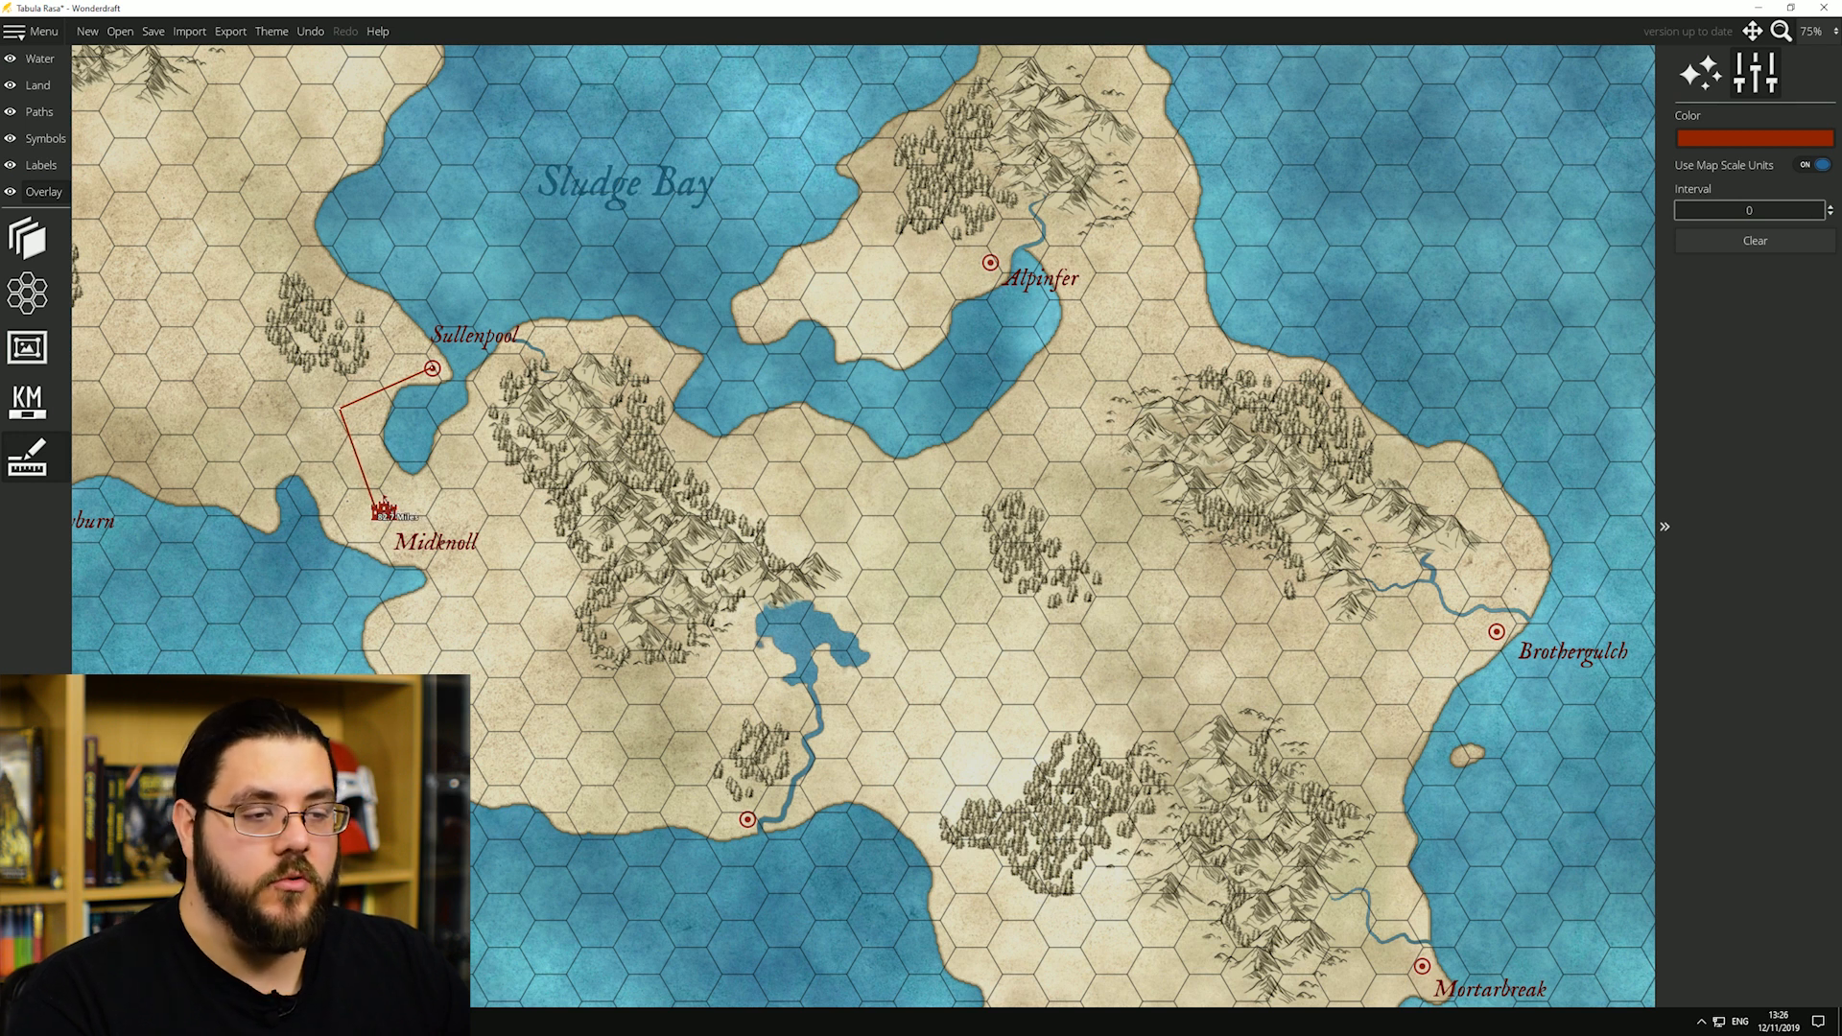
click(382, 509)
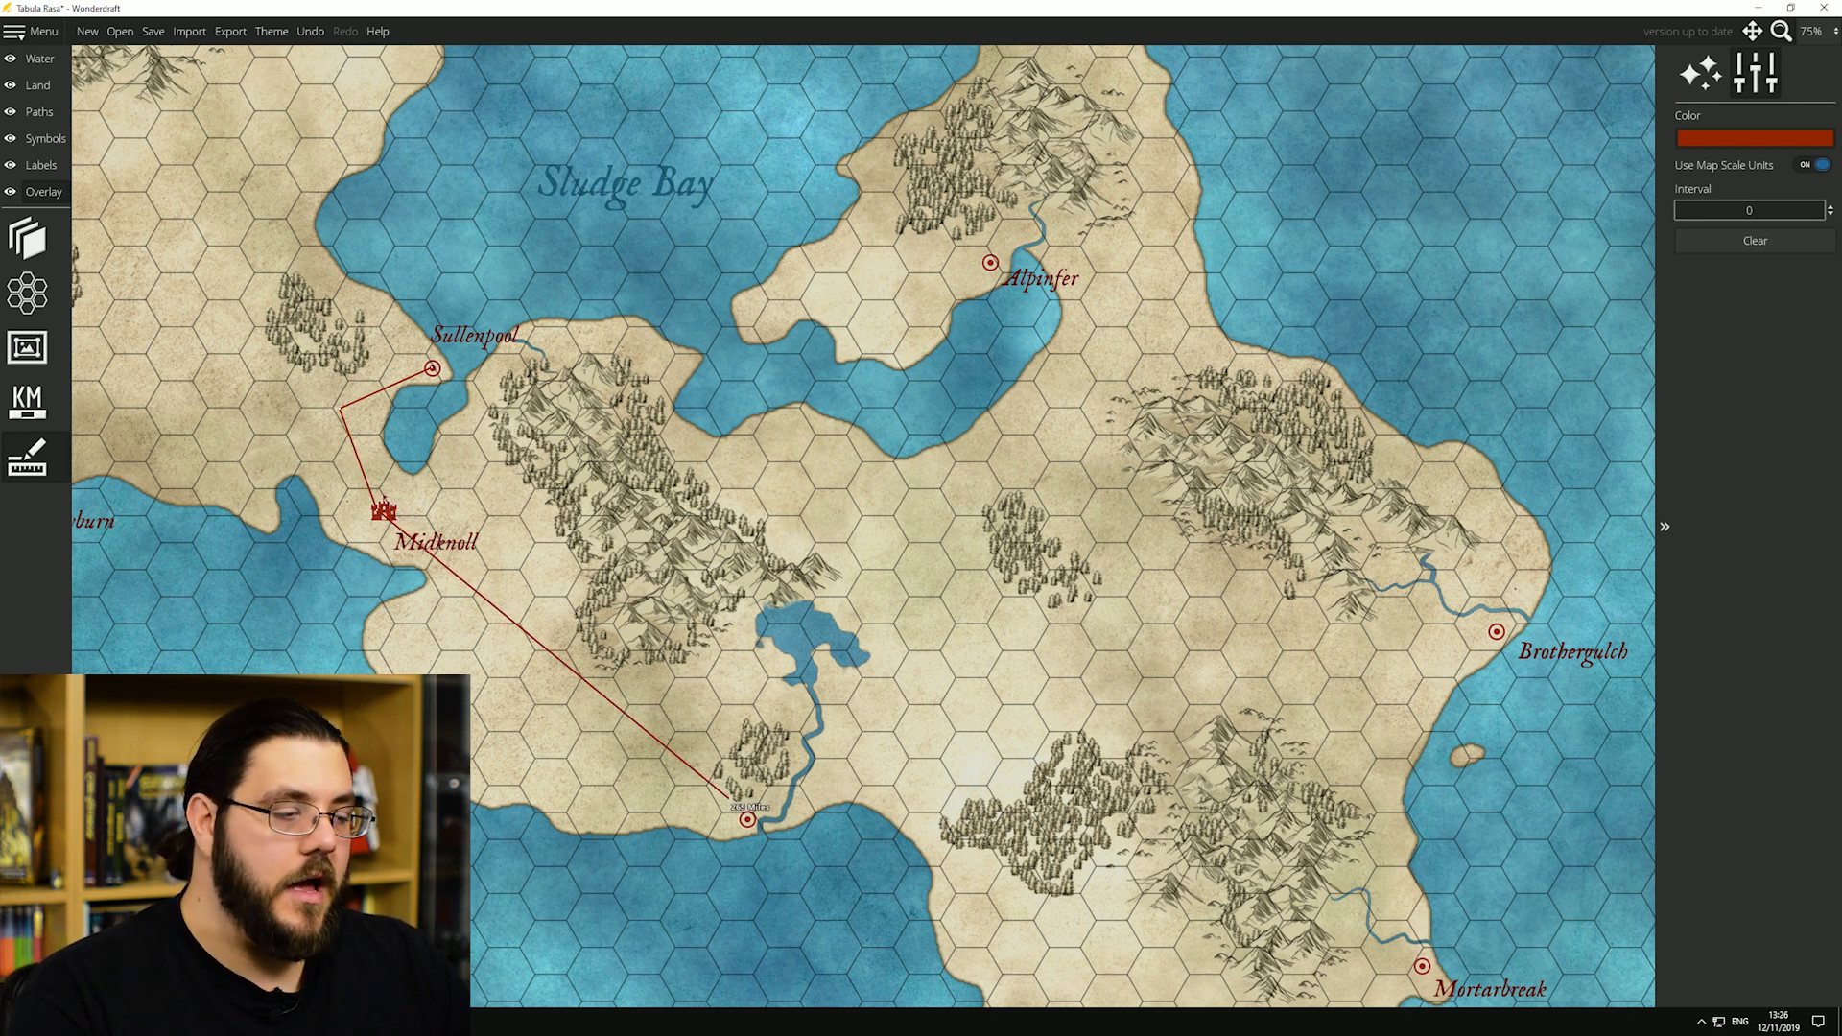
Step: Extend the measured route from Midknoll south of the central mountains, across the river and north to Alpinfer
click(629, 708)
click(877, 695)
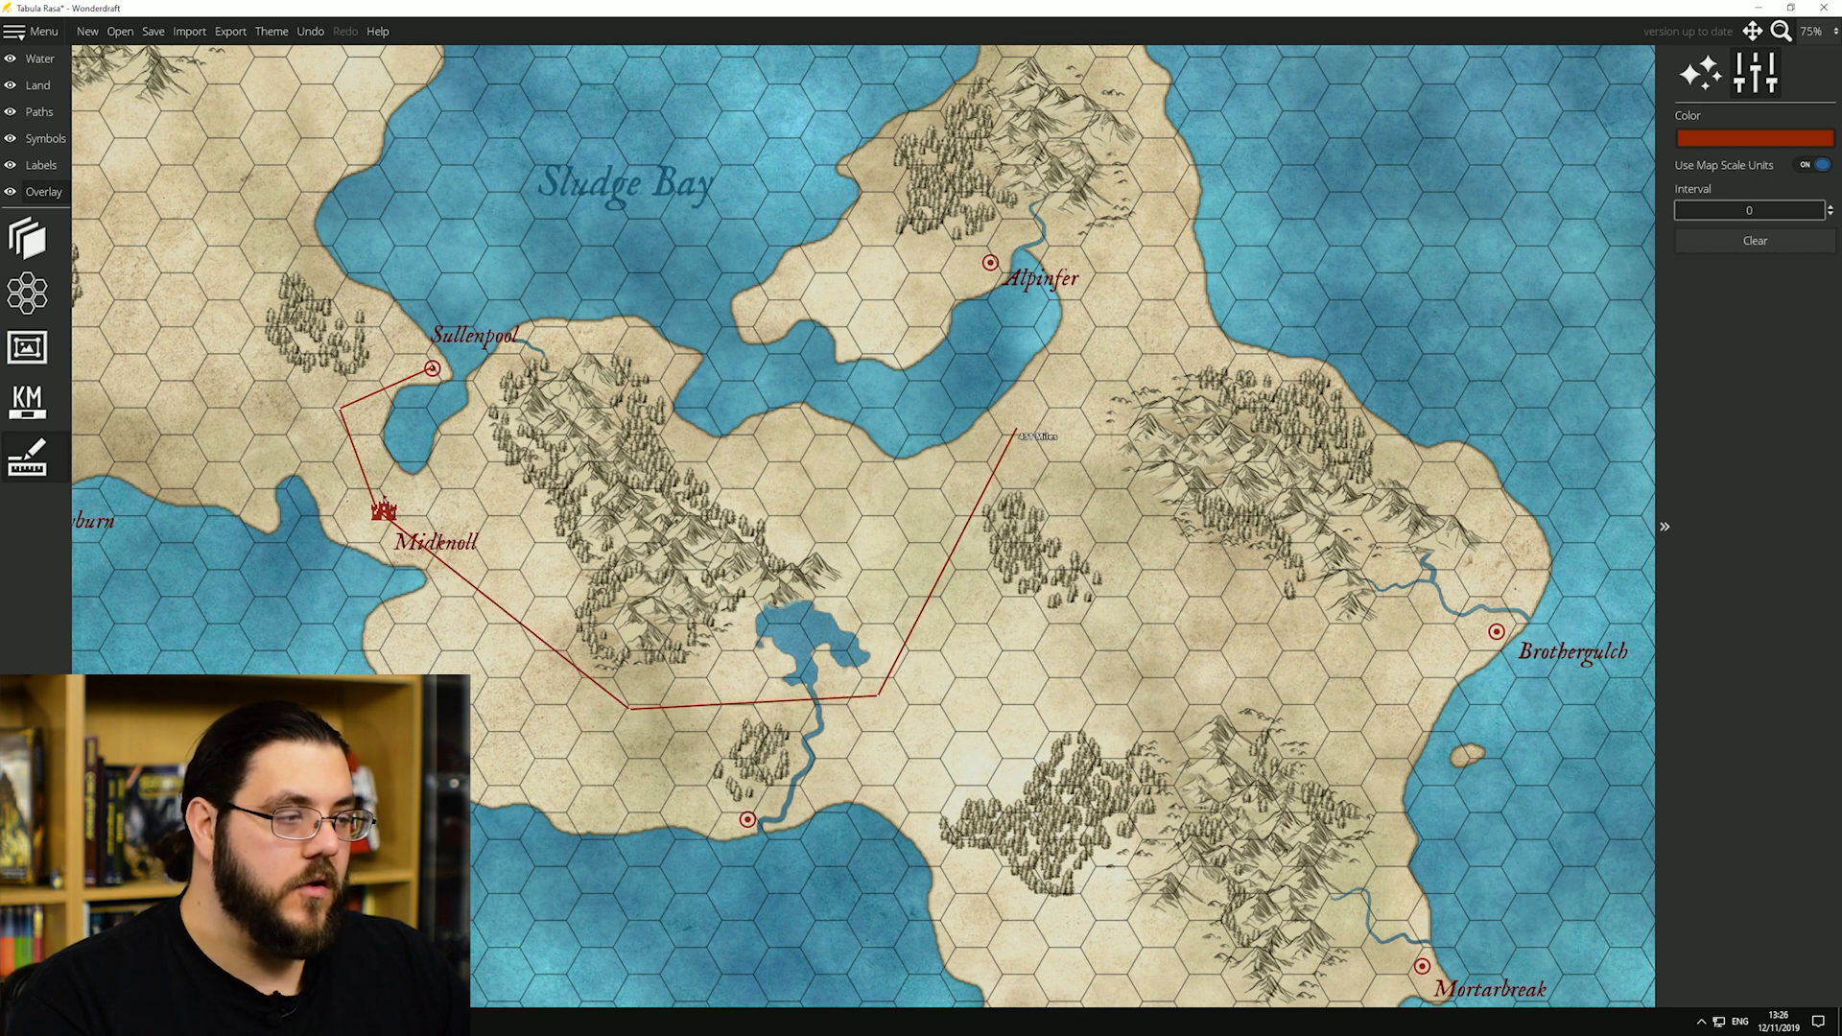
click(1102, 275)
click(1014, 230)
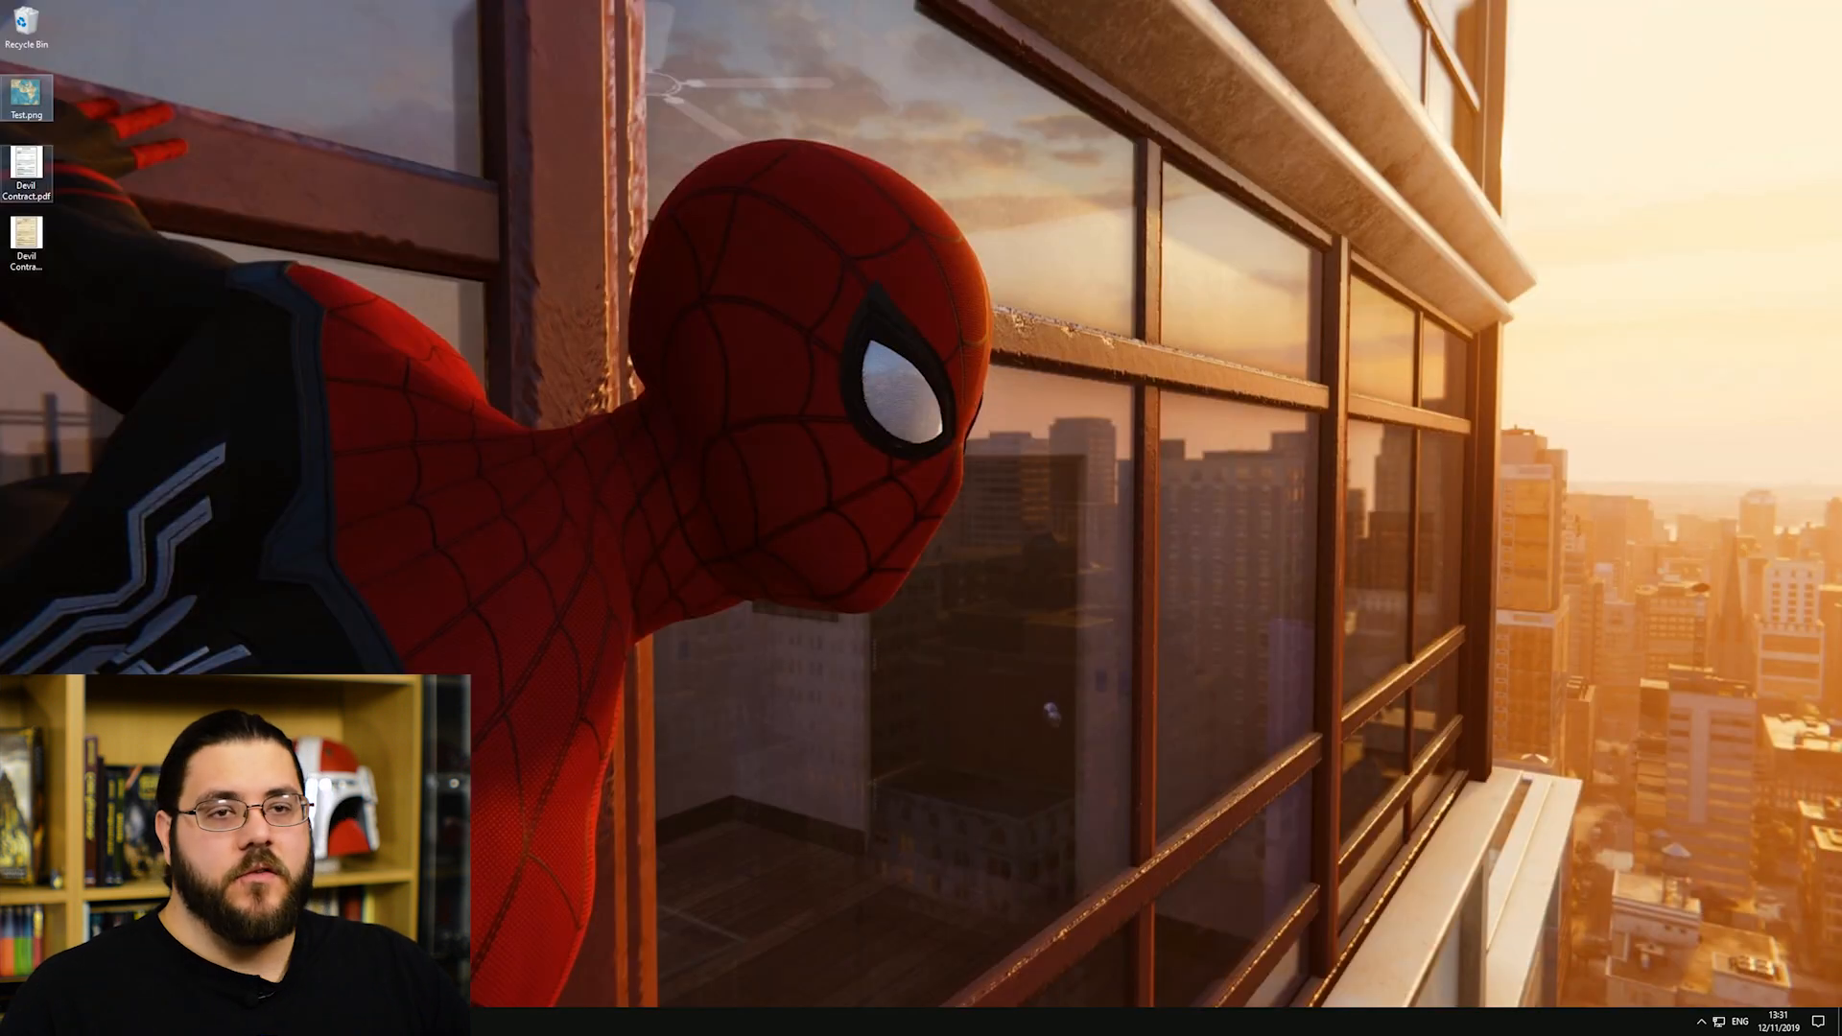
Step: Open the exported Test.png from the desktop in the photo viewer and examine the map's detail close up and as a whole
double_click(26, 96)
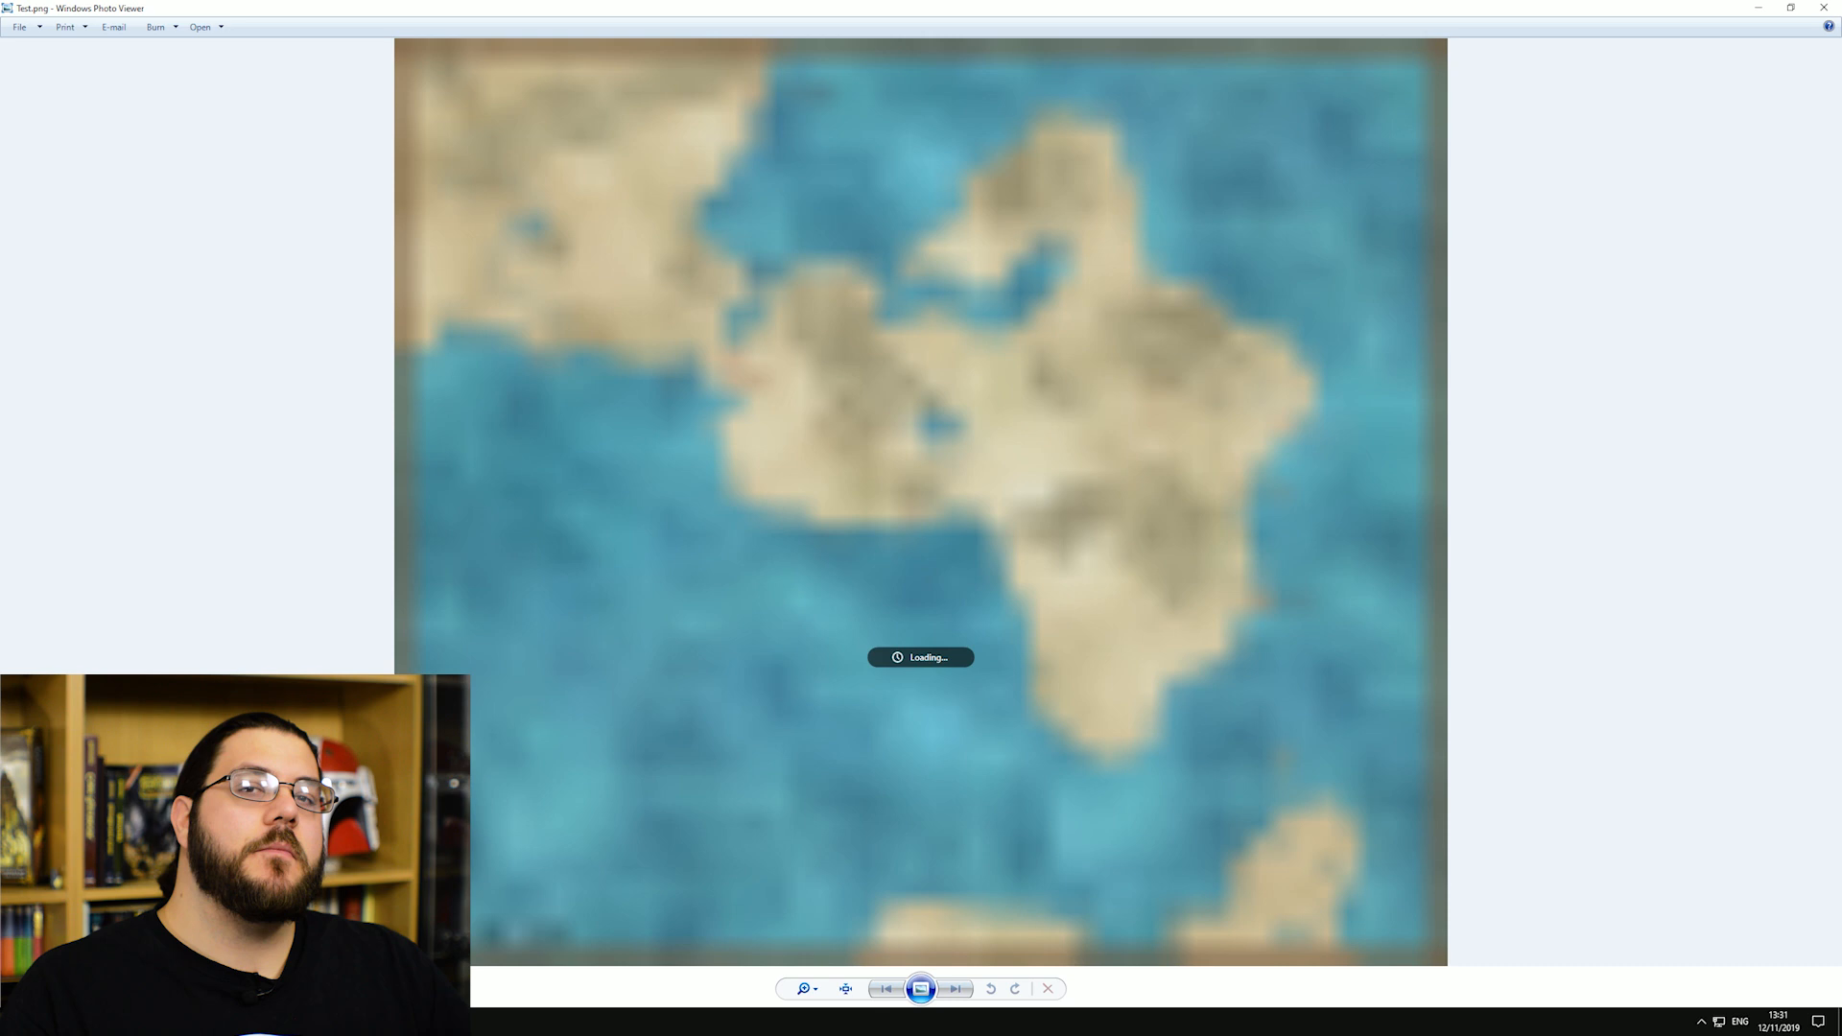
scroll(681, 325, up, 10)
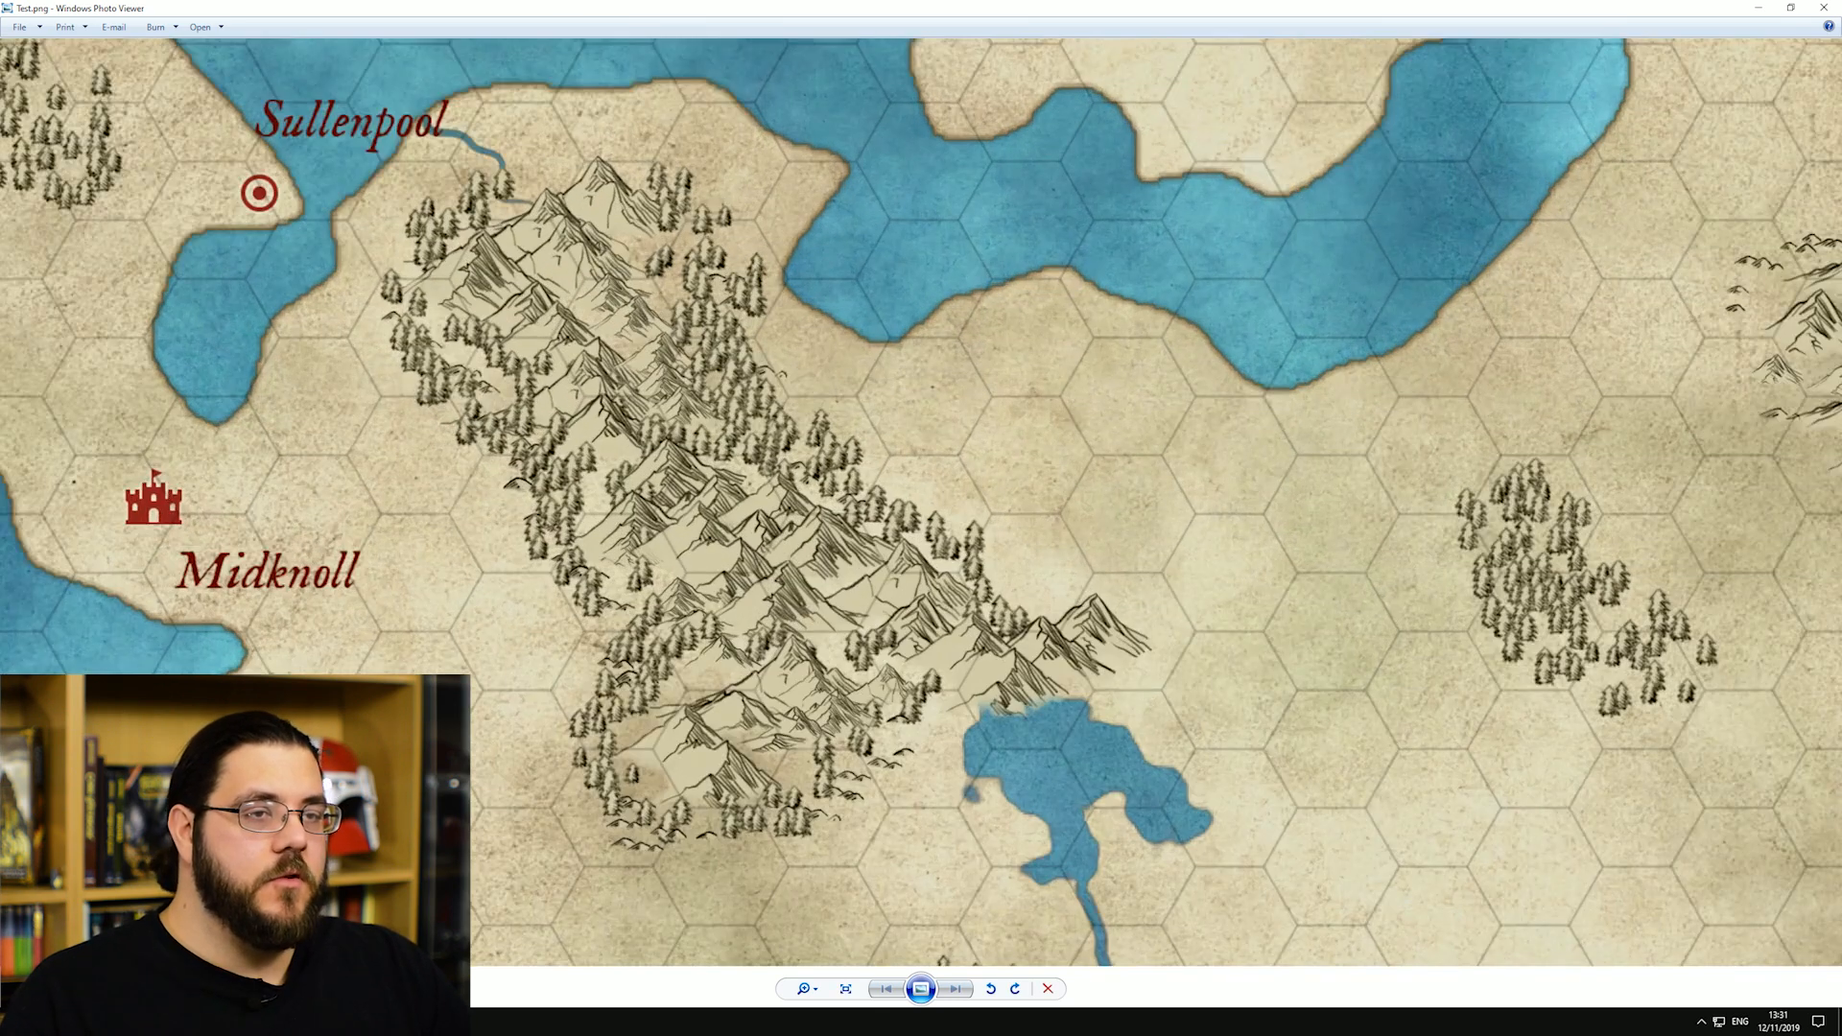
scroll(804, 403, up, 3)
scroll(804, 403, down, 4)
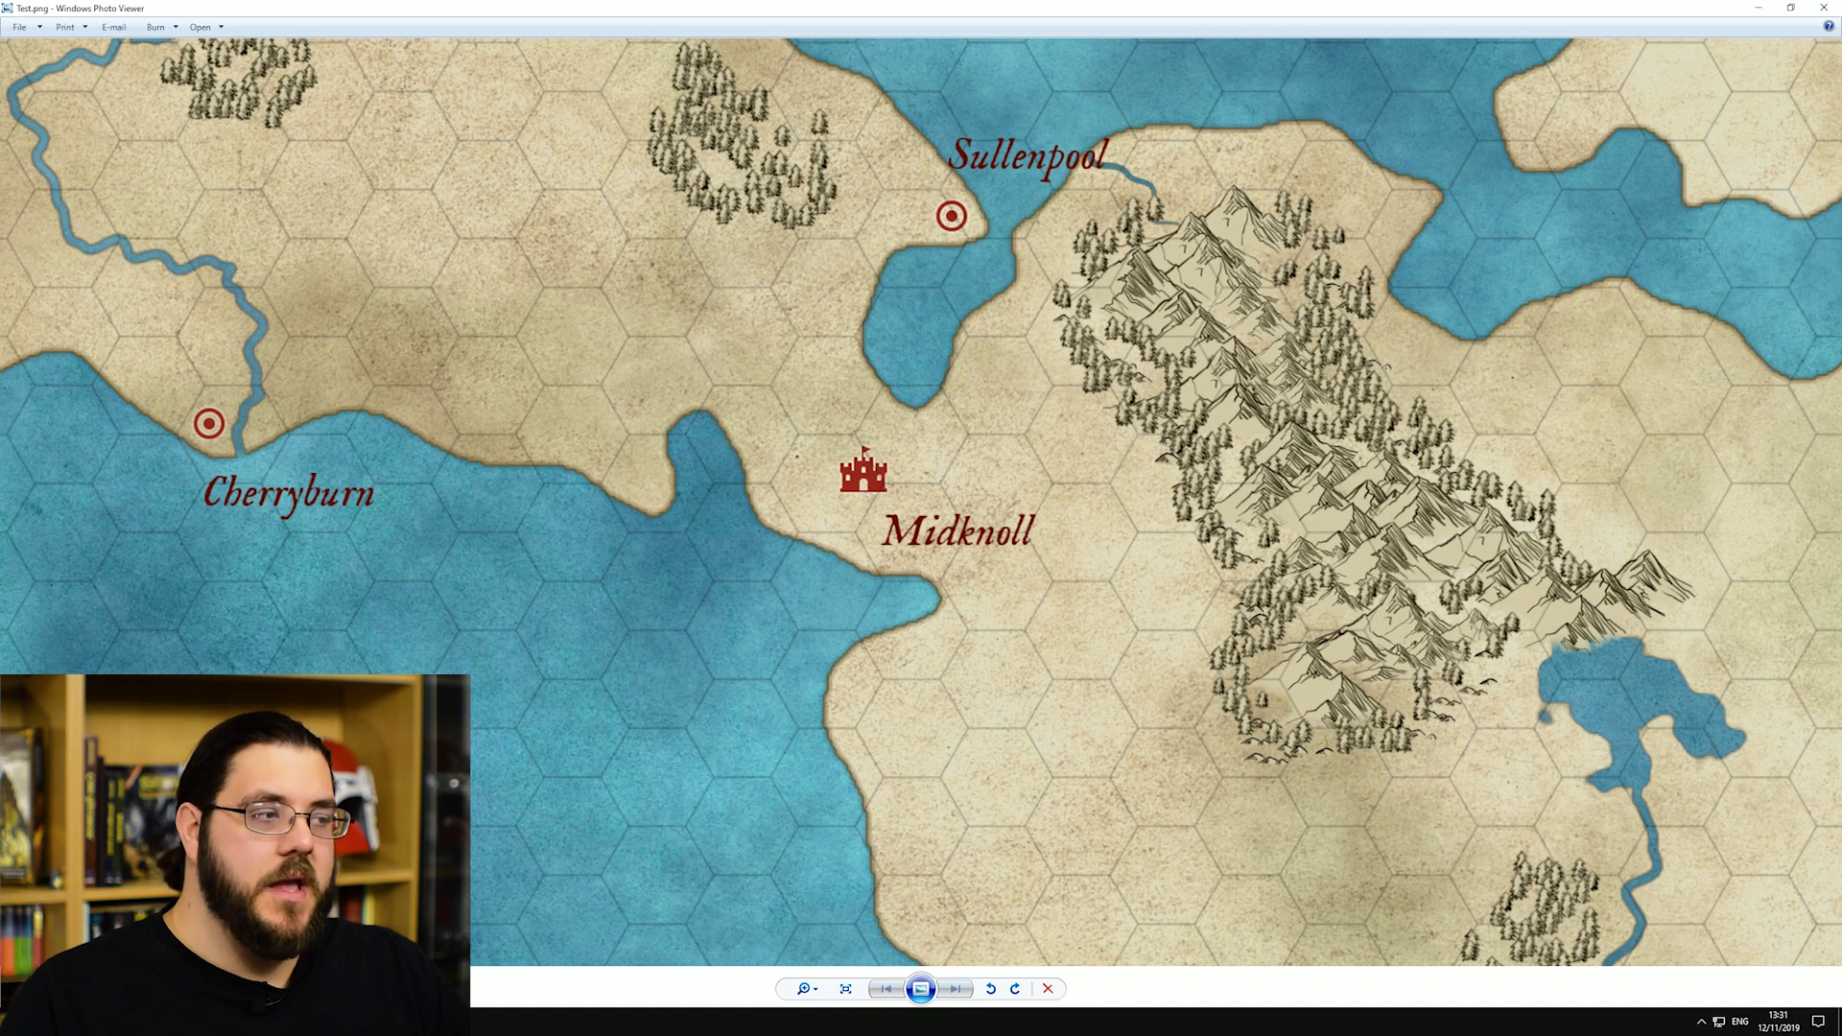
scroll(921, 499, down, 4)
scroll(908, 312, up, 3)
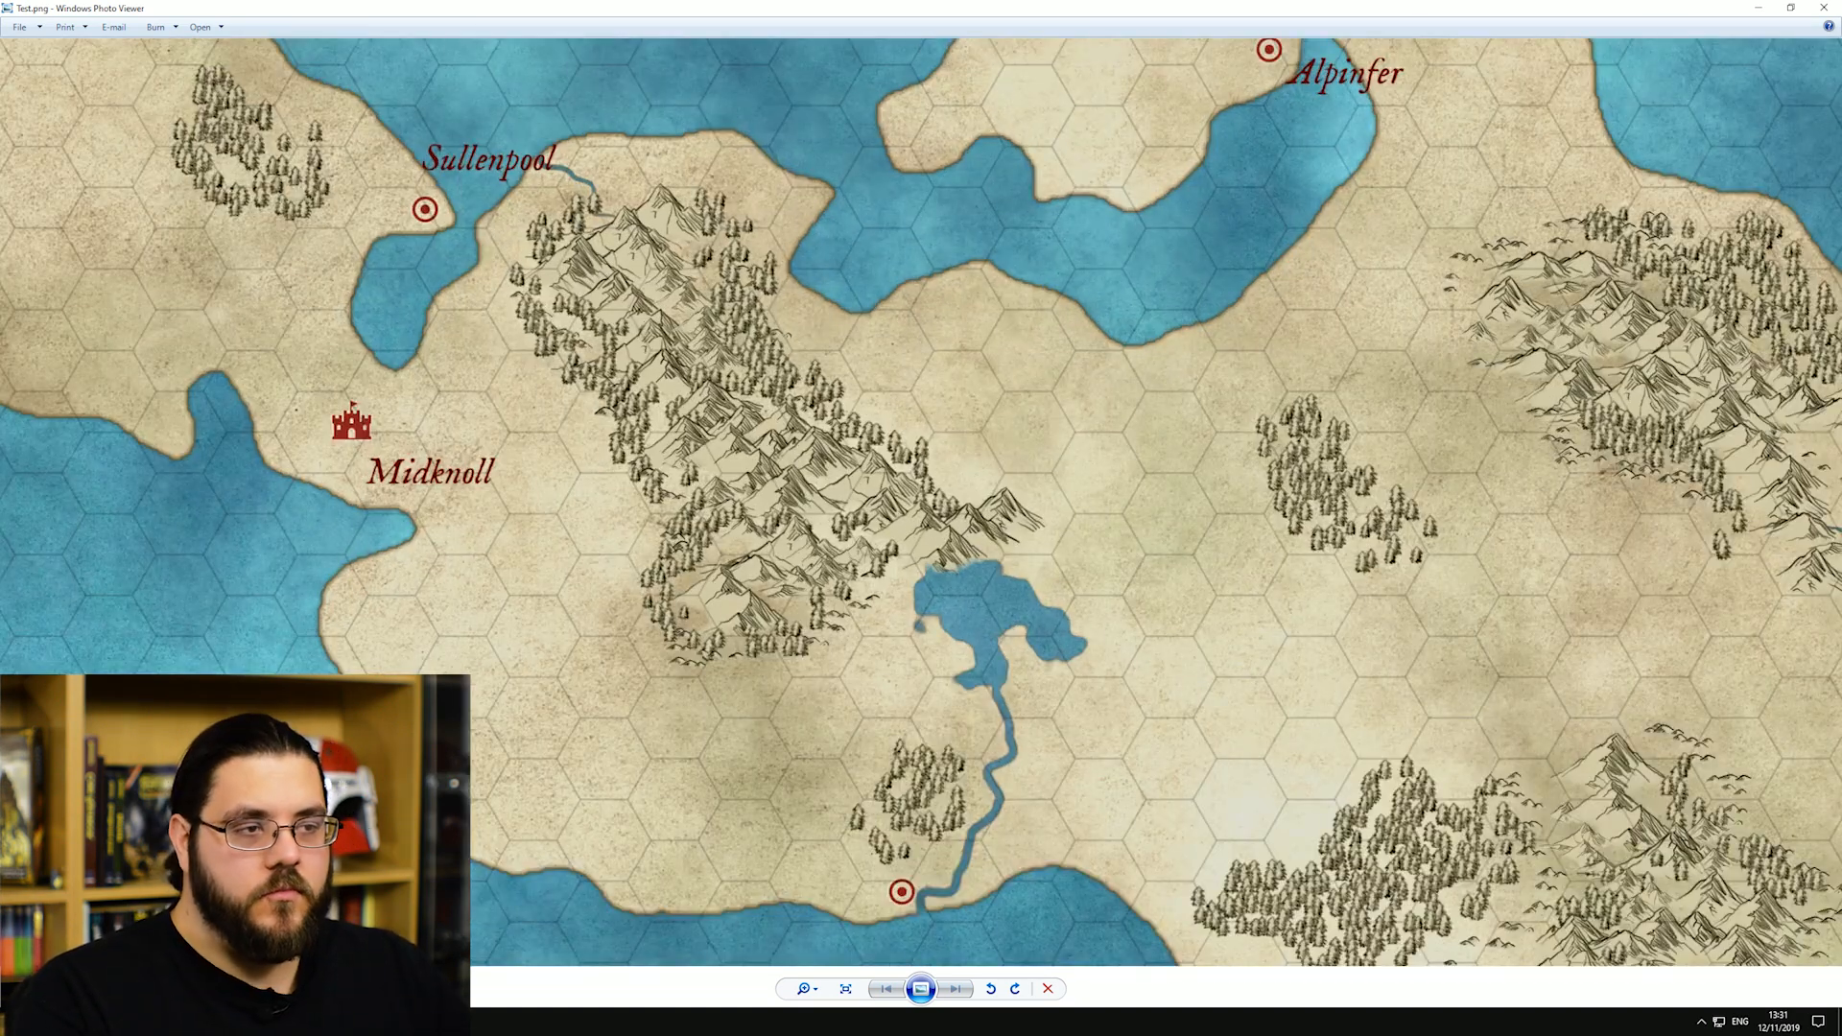
scroll(451, 439, up, 4)
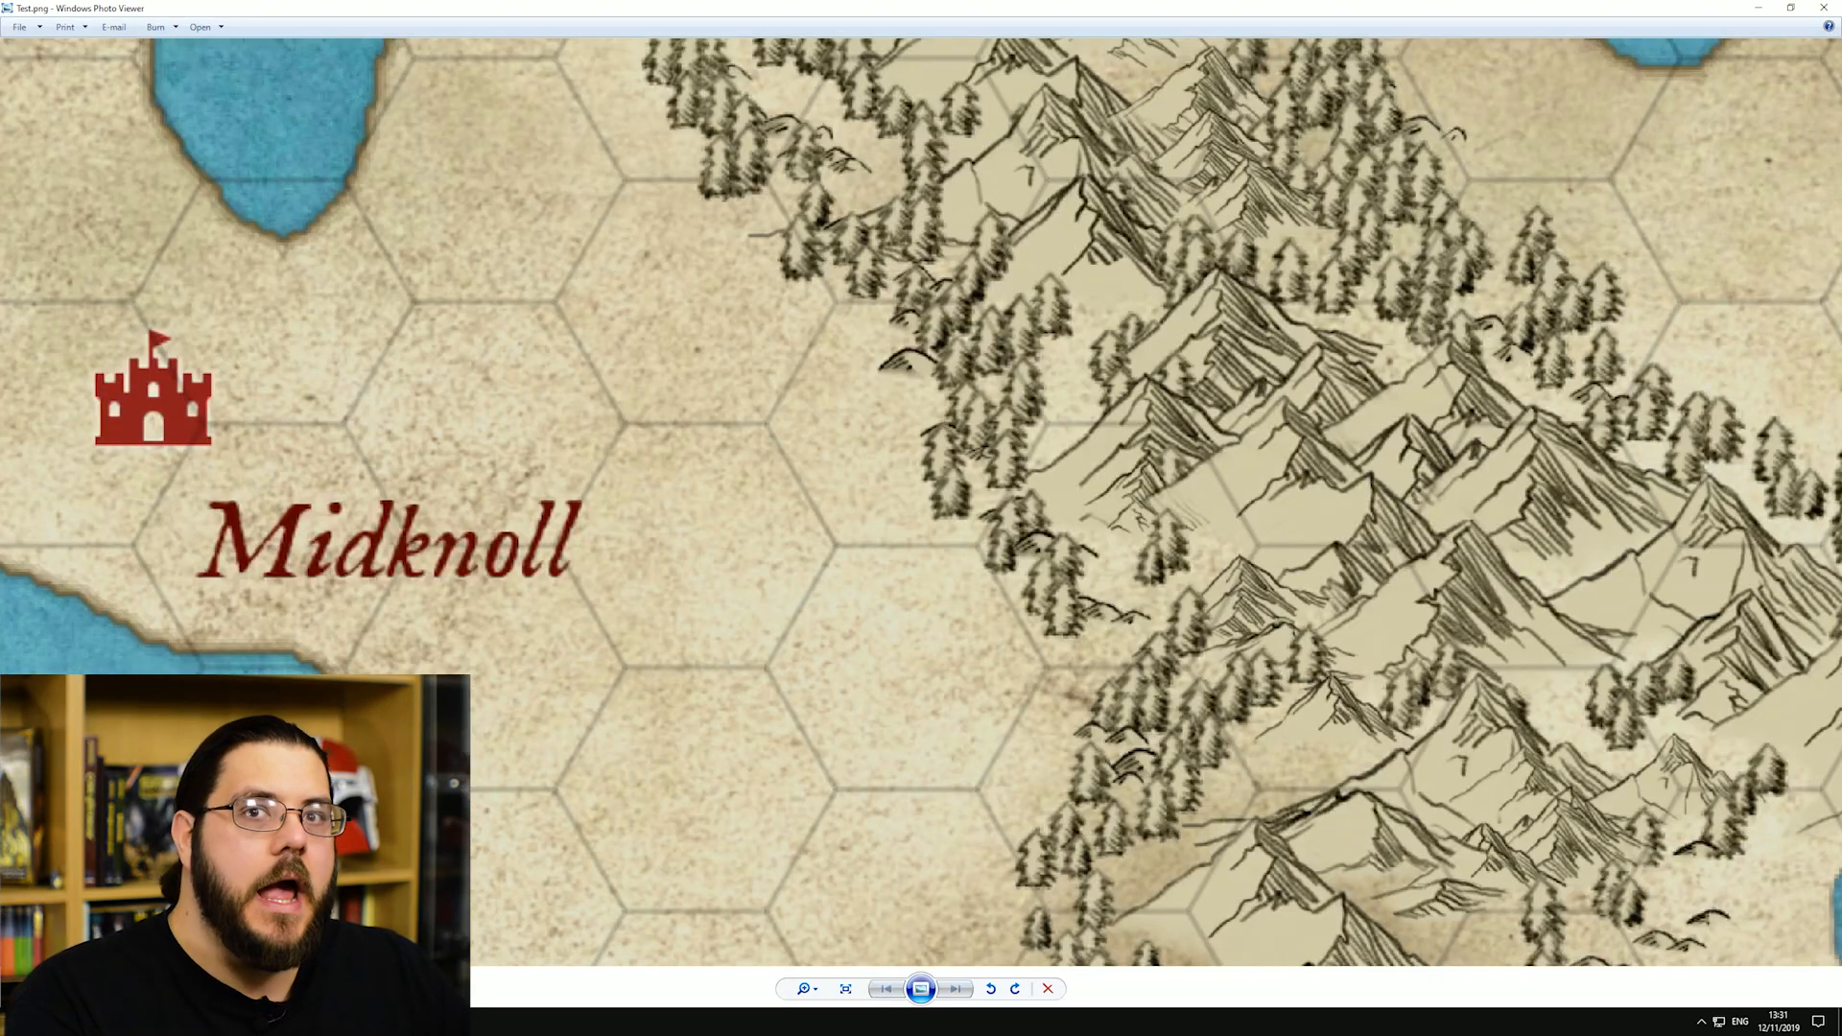
scroll(451, 446, down, 8)
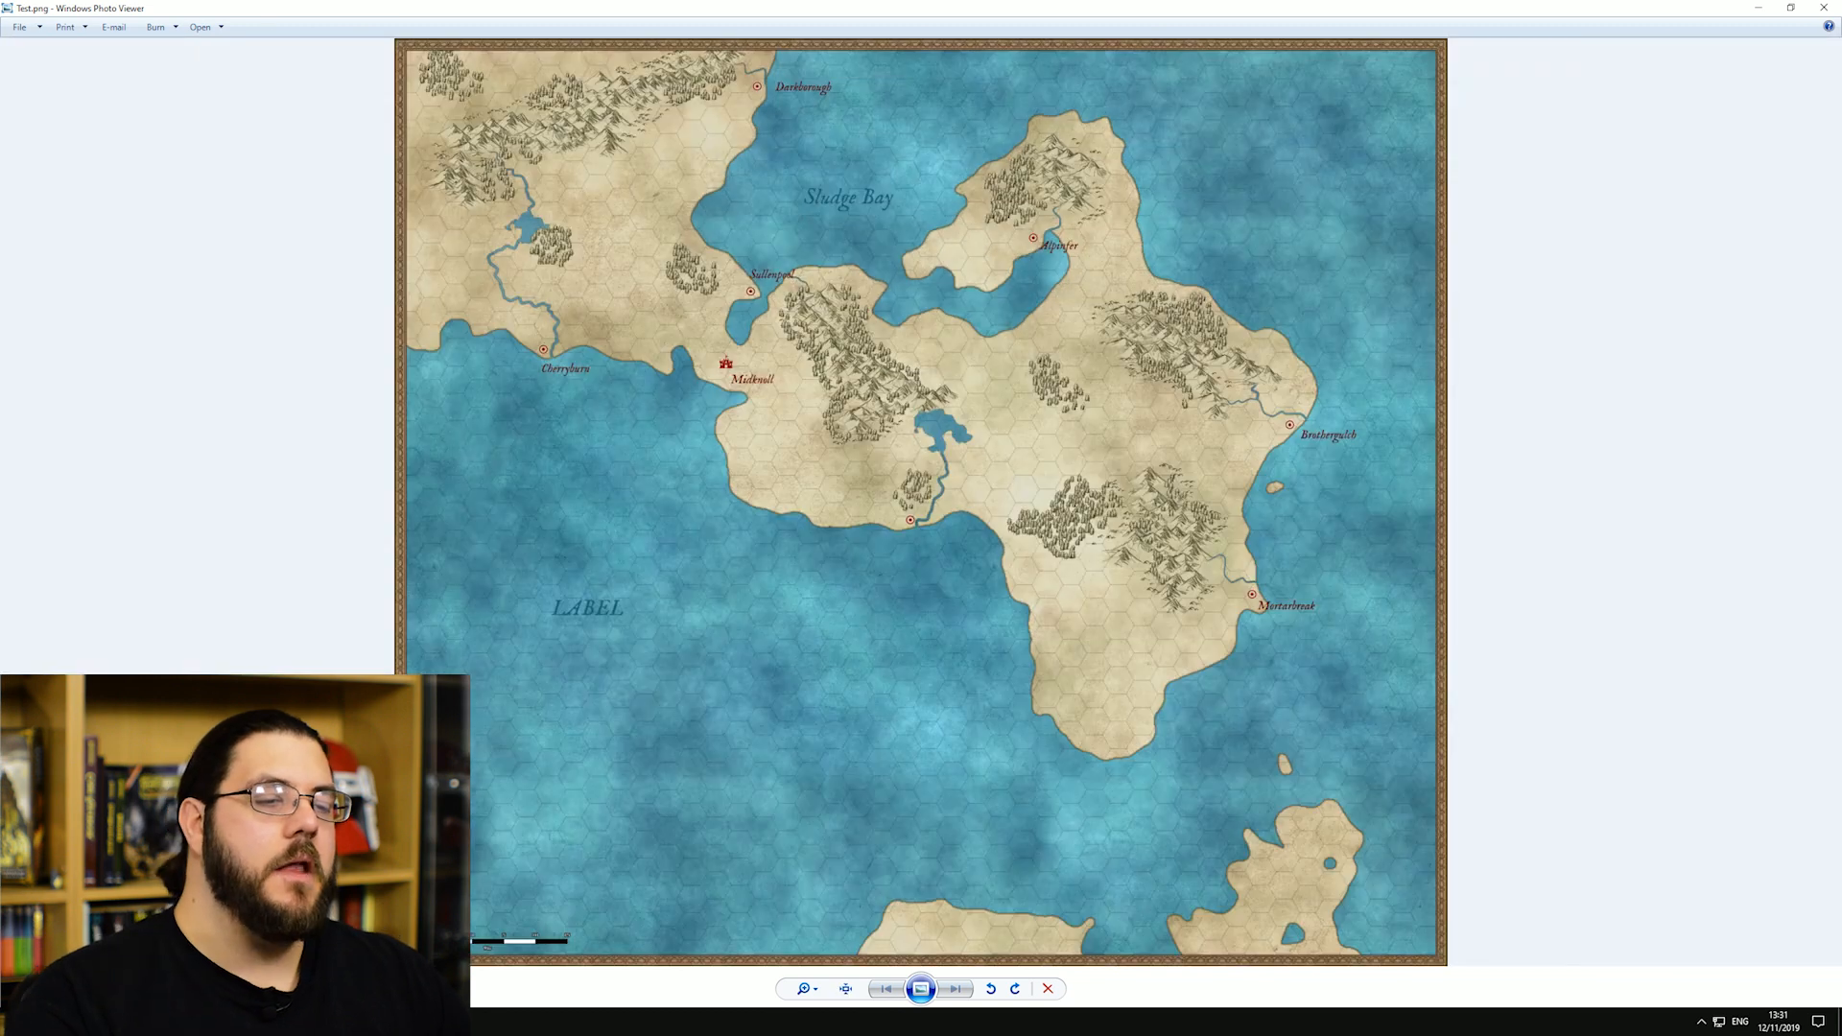